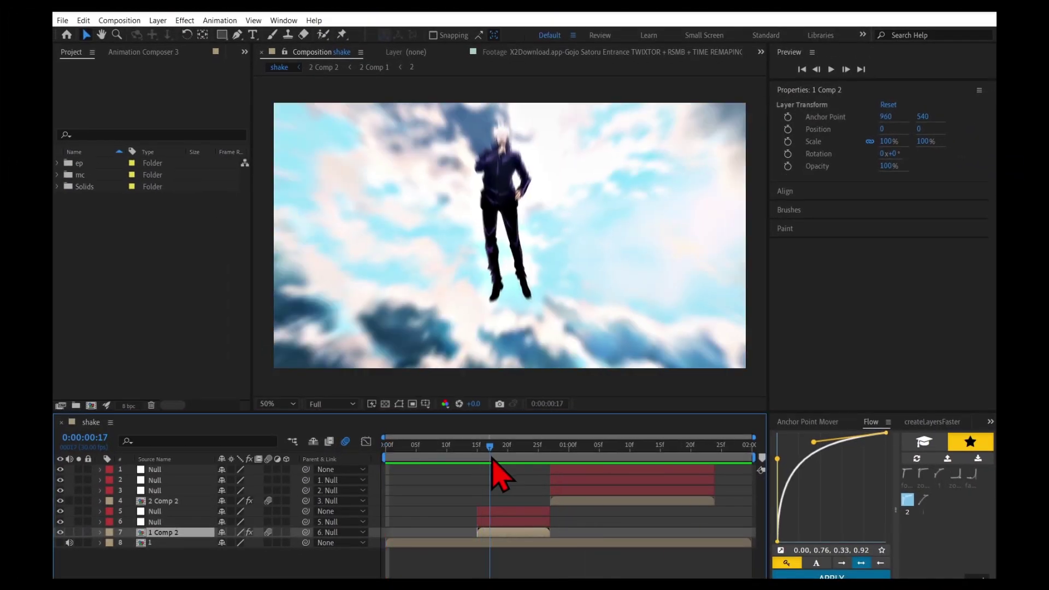
Step: Split 1 Comp 2's Position into X and Y, and keyframe both at frame 21
{"action": "left_click_drag", "start_coordinate": [492, 460], "coordinate": [517, 462]}
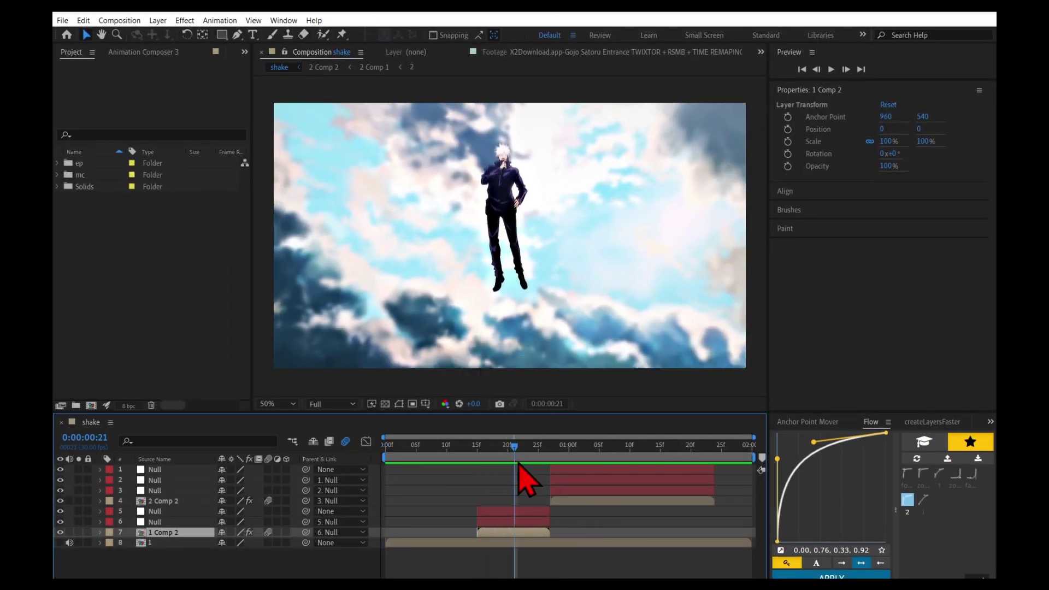
{"action": "key", "text": "p"}
{"action": "right_click", "coordinate": [234, 542]}
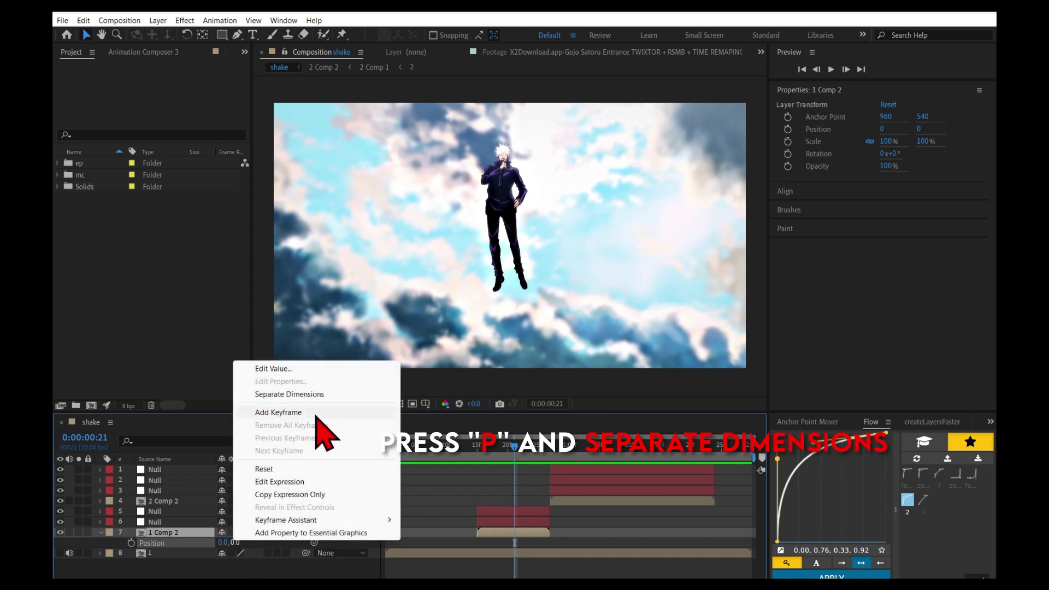
{"action": "left_click", "coordinate": [319, 394]}
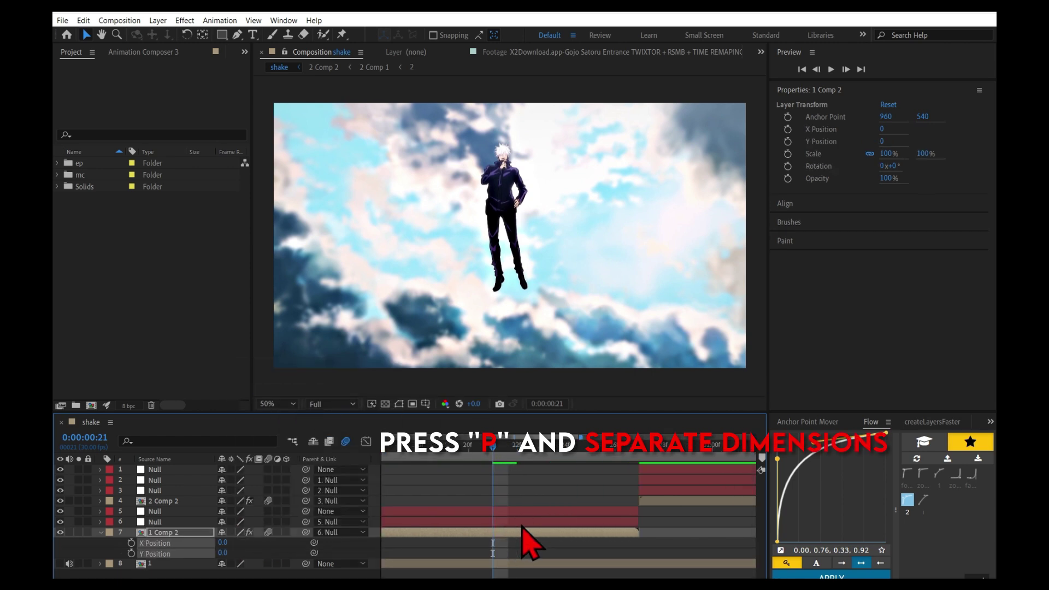
{"action": "key", "text": ";"}
{"action": "left_click", "coordinate": [131, 543]}
{"action": "left_click", "coordinate": [131, 553]}
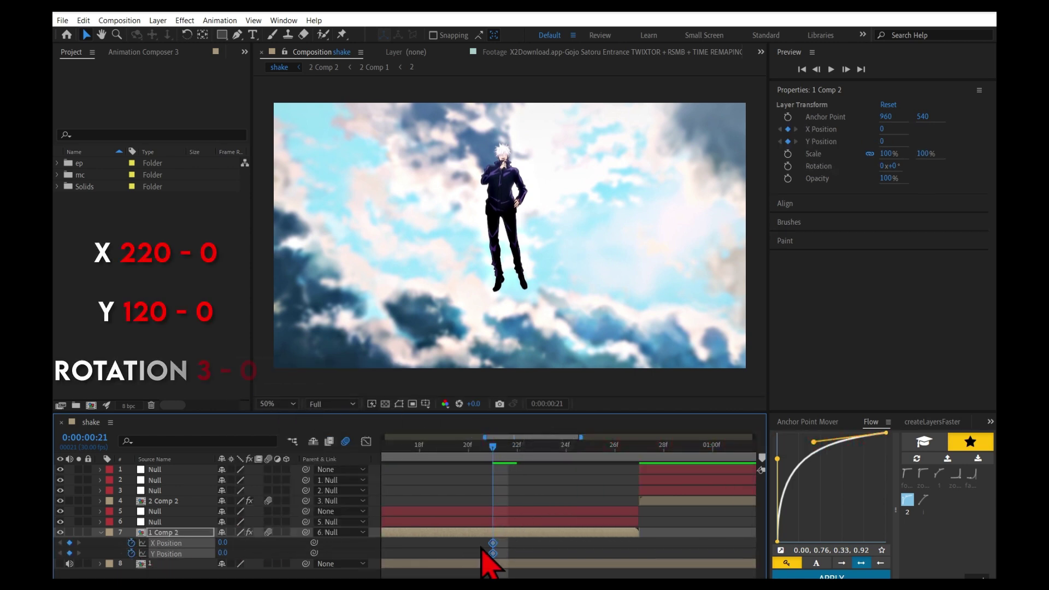
Step: Add a Rotation keyframe, shift all three keyframes to about frame 27, and return to frame 17
{"action": "key", "text": "r"}
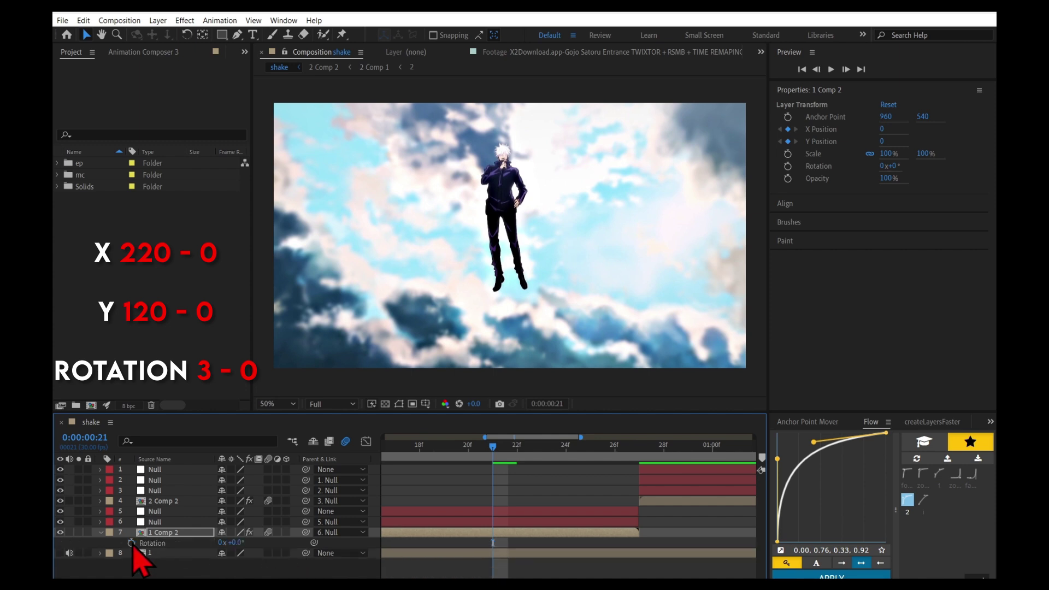
{"action": "key", "text": "u"}
{"action": "left_click_drag", "start_coordinate": [482, 537], "coordinate": [497, 568]}
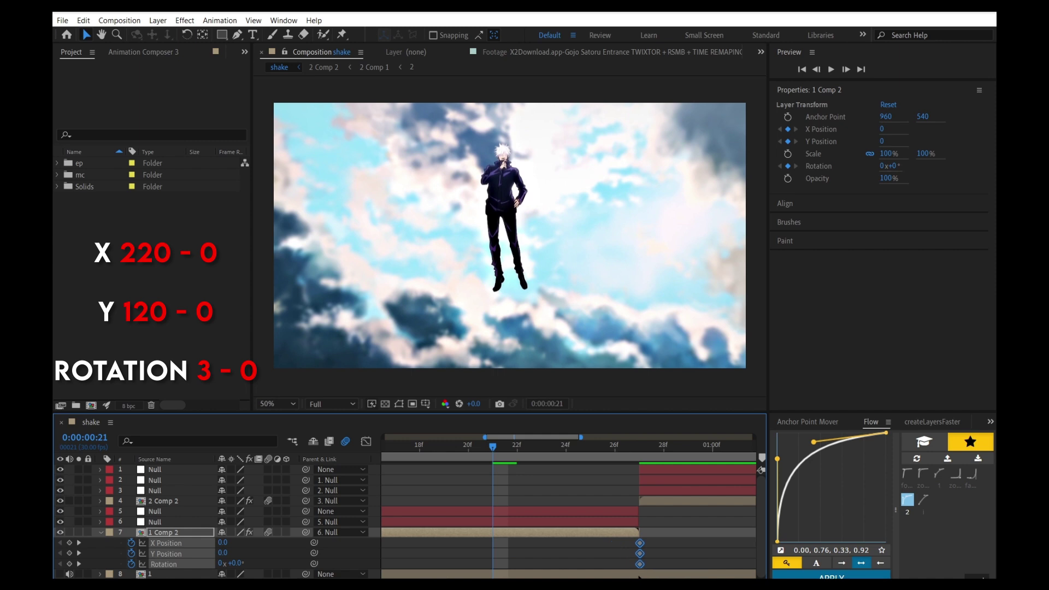
{"action": "key", "text": "minus"}
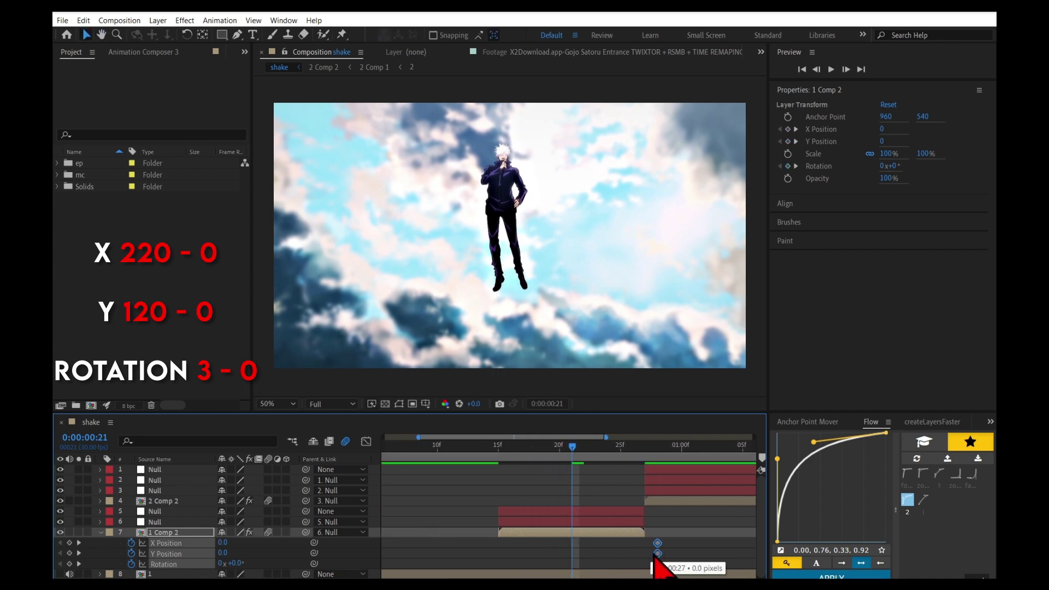
{"action": "key", "text": "Page_Up"}
{"action": "key", "text": "Page_Up"}
{"action": "key", "text": "Page_Up"}
{"action": "left_click", "coordinate": [419, 552]}
{"action": "type", "text": "220"}
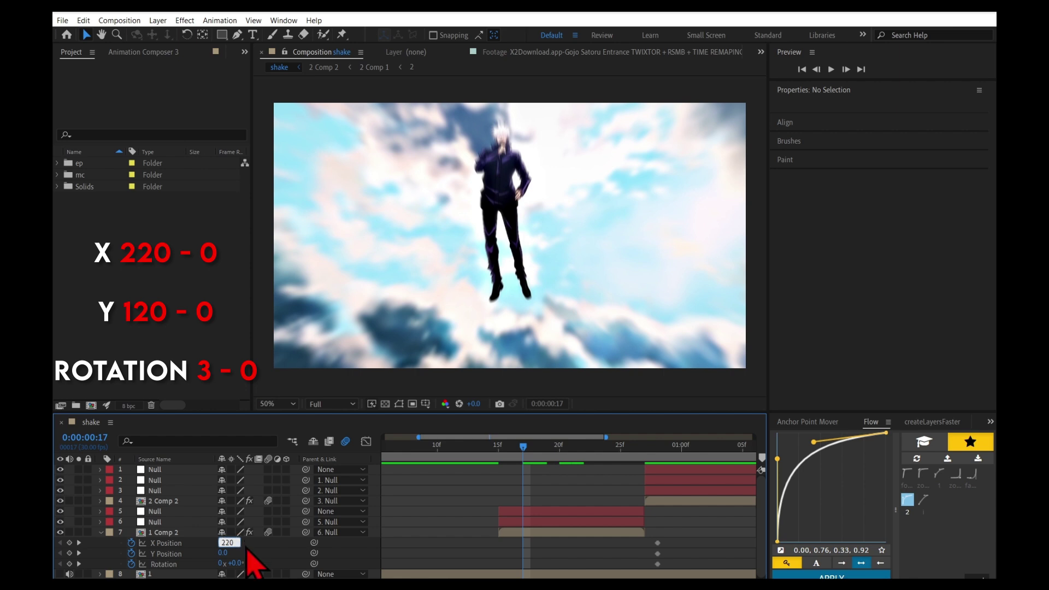
Step: At frame 17, keyframe X Position 220, Y Position 120 and Rotation 3°, then preview
{"action": "key", "text": "Tab"}
{"action": "type", "text": "1"}
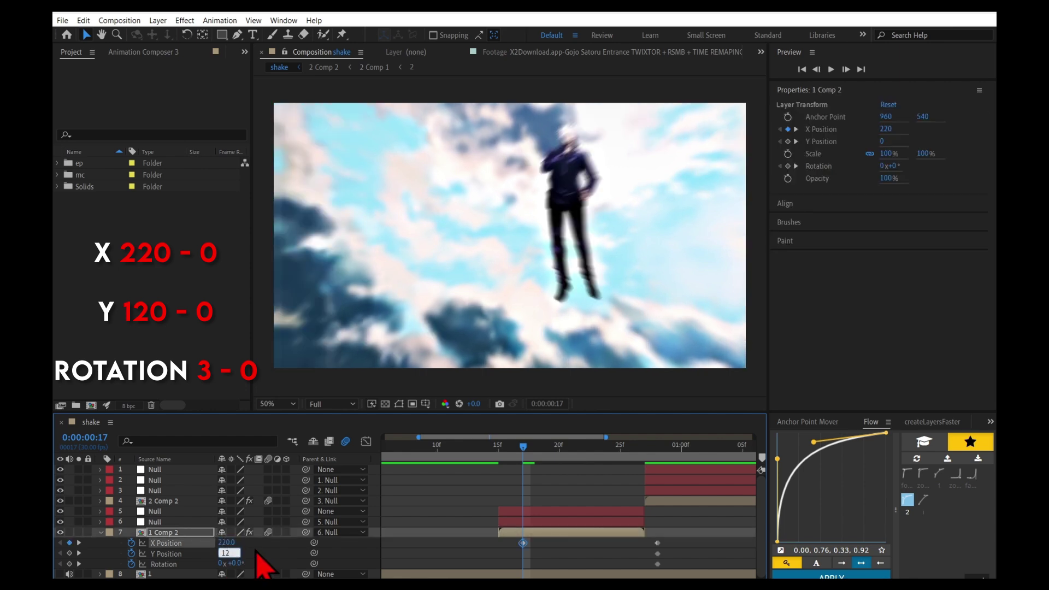
{"action": "left_click", "coordinate": [239, 563]}
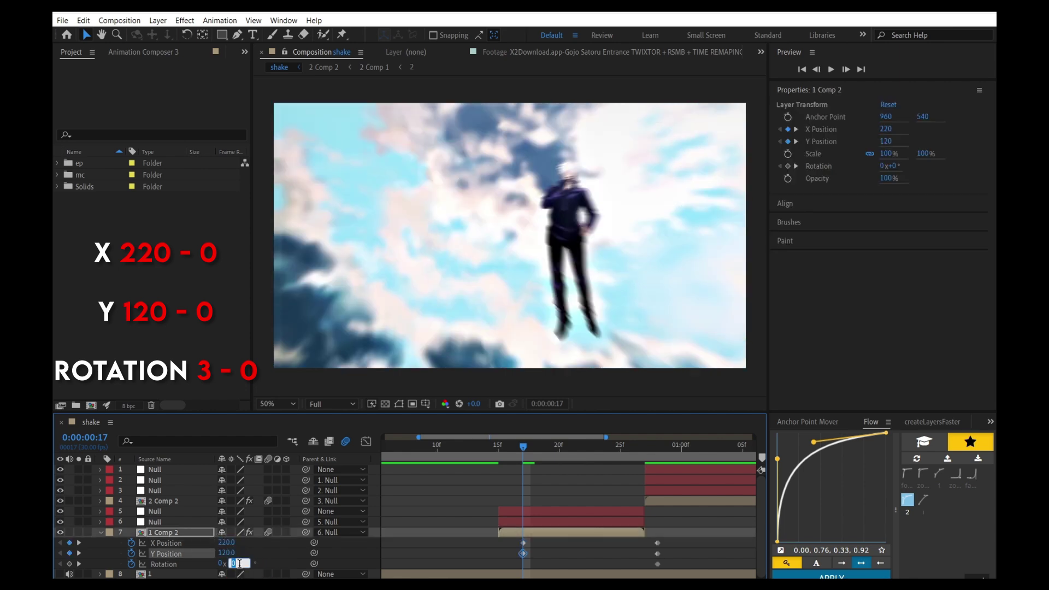
{"action": "type", "text": "3"}
{"action": "key", "text": "Return"}
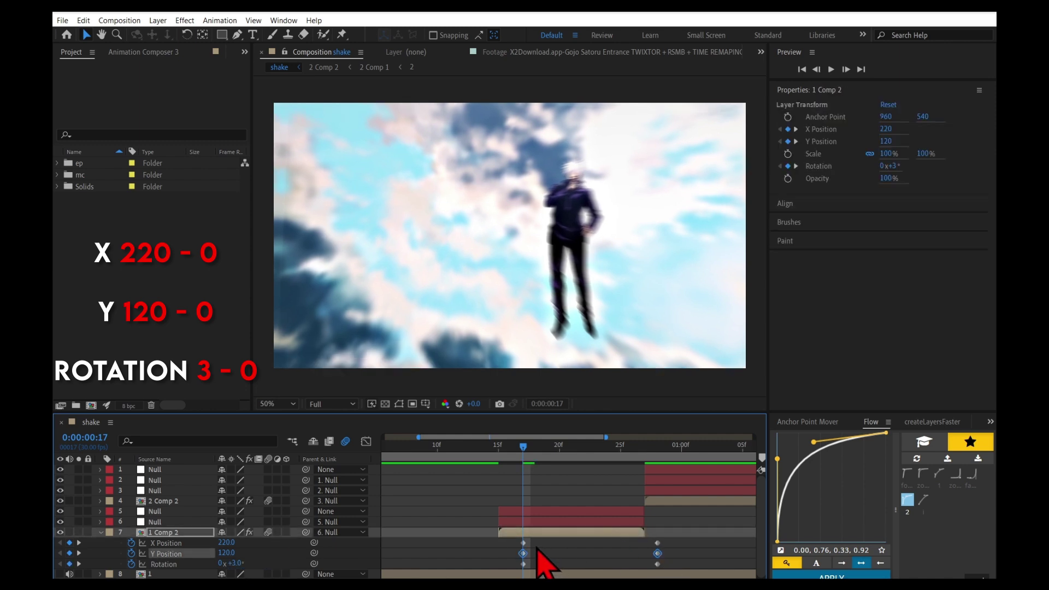
{"action": "left_click", "coordinate": [538, 563]}
{"action": "key", "text": "space"}
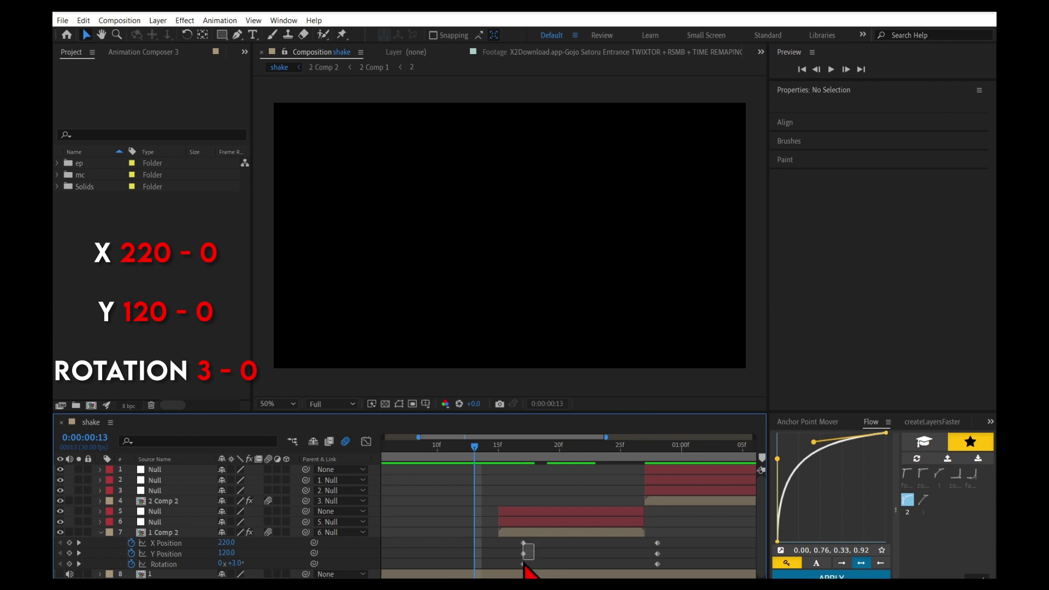
Step: Move the 220/120/3° keyframes to frame 13 and select them, then isolate the X Position keyframes
{"action": "left_click_drag", "start_coordinate": [524, 564], "coordinate": [521, 561]}
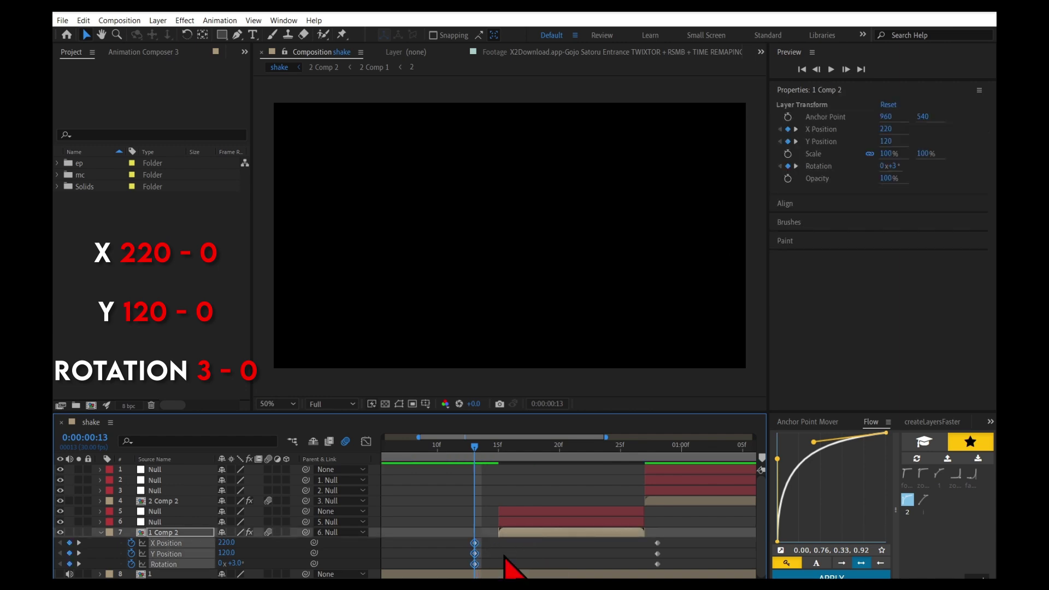
{"action": "left_click_drag", "start_coordinate": [663, 545], "coordinate": [470, 570]}
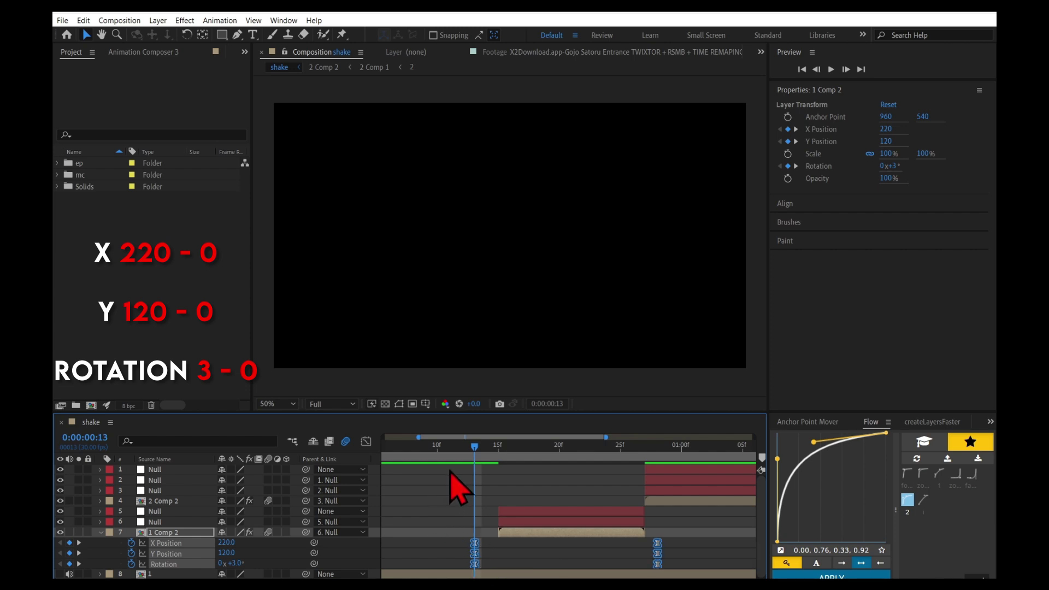
{"action": "left_click_drag", "start_coordinate": [501, 459], "coordinate": [581, 469]}
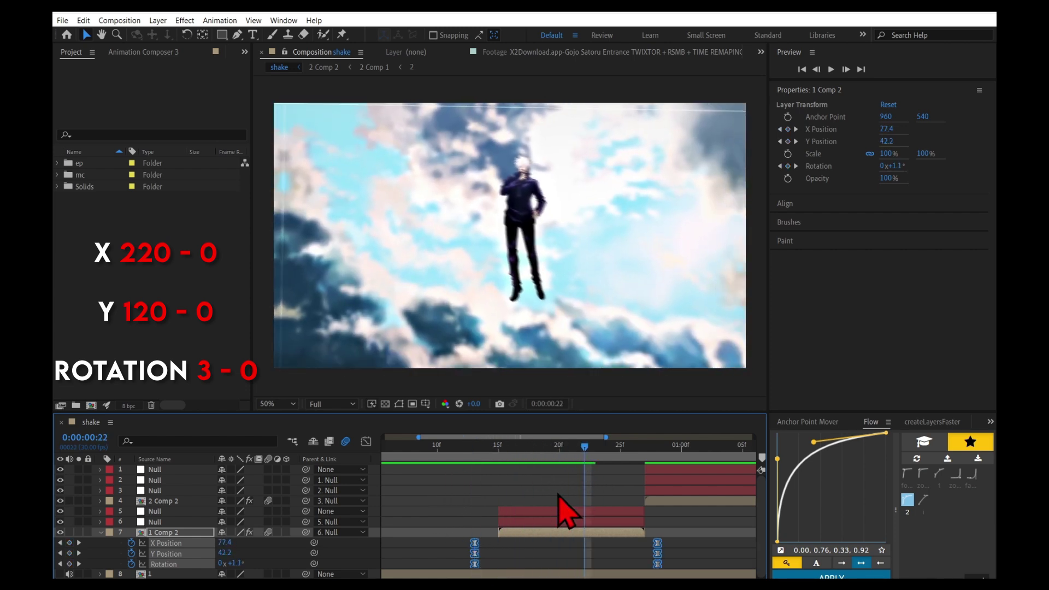
{"action": "left_click", "coordinate": [559, 496]}
{"action": "left_click", "coordinate": [172, 543]}
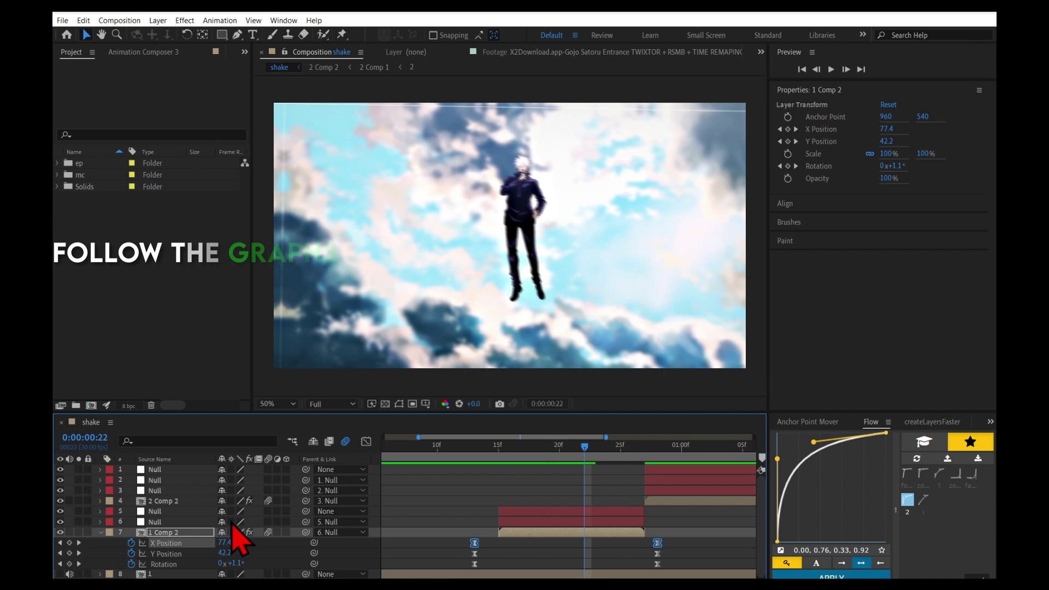
Step: Bend the X Position value curve into an overshoot that dips below zero at the end
{"action": "left_click", "coordinate": [366, 443]}
{"action": "key", "text": "ctrl+a"}
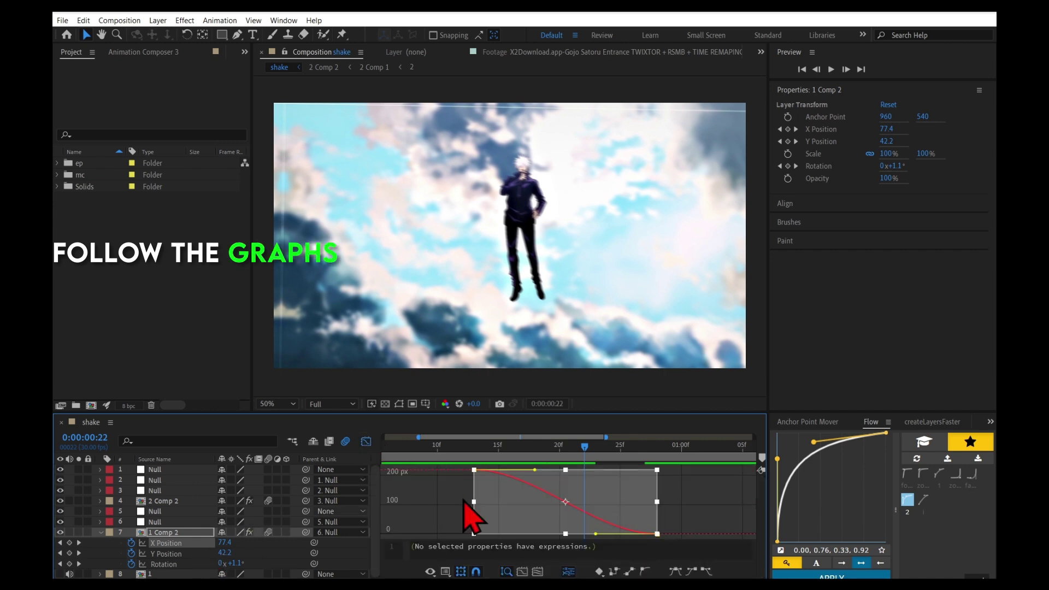
{"action": "left_click_drag", "start_coordinate": [534, 470], "coordinate": [546, 485]}
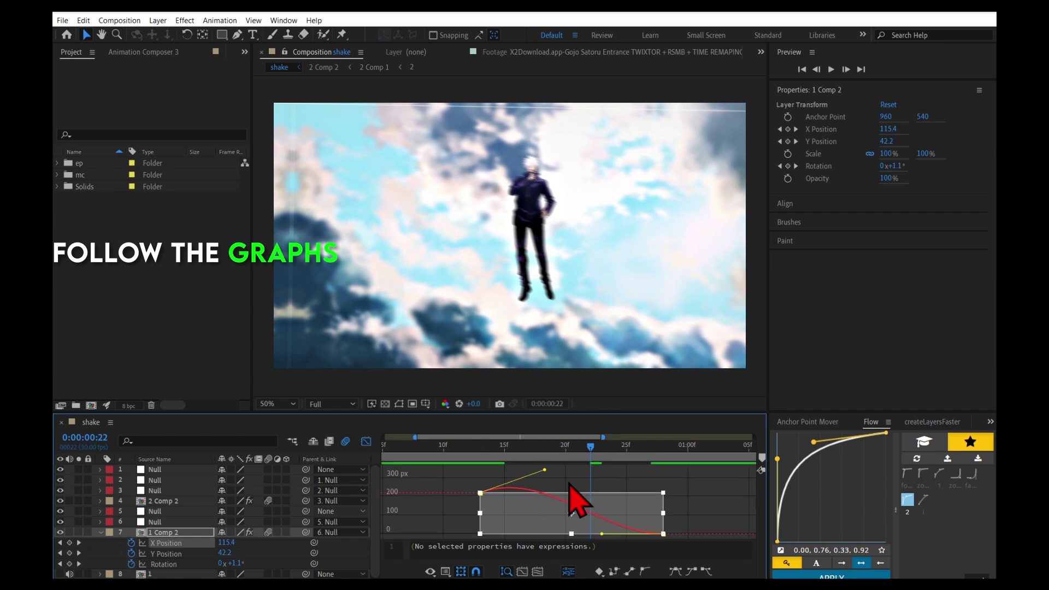
{"action": "left_click_drag", "start_coordinate": [602, 535], "coordinate": [628, 560]}
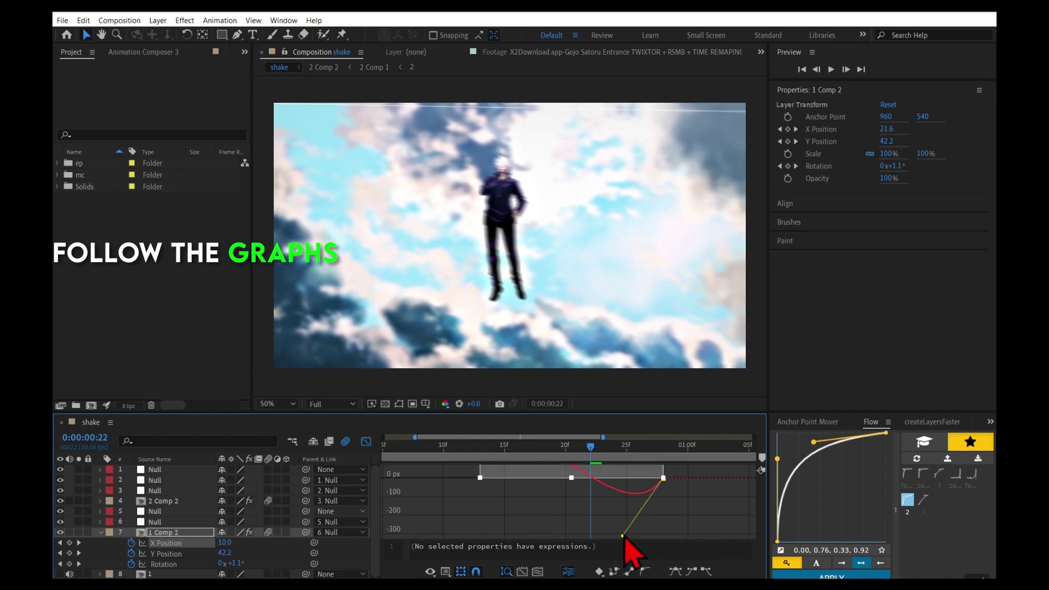
Step: Give the Y Position curve the same rise past its start and dip below zero
{"action": "left_click", "coordinate": [191, 553]}
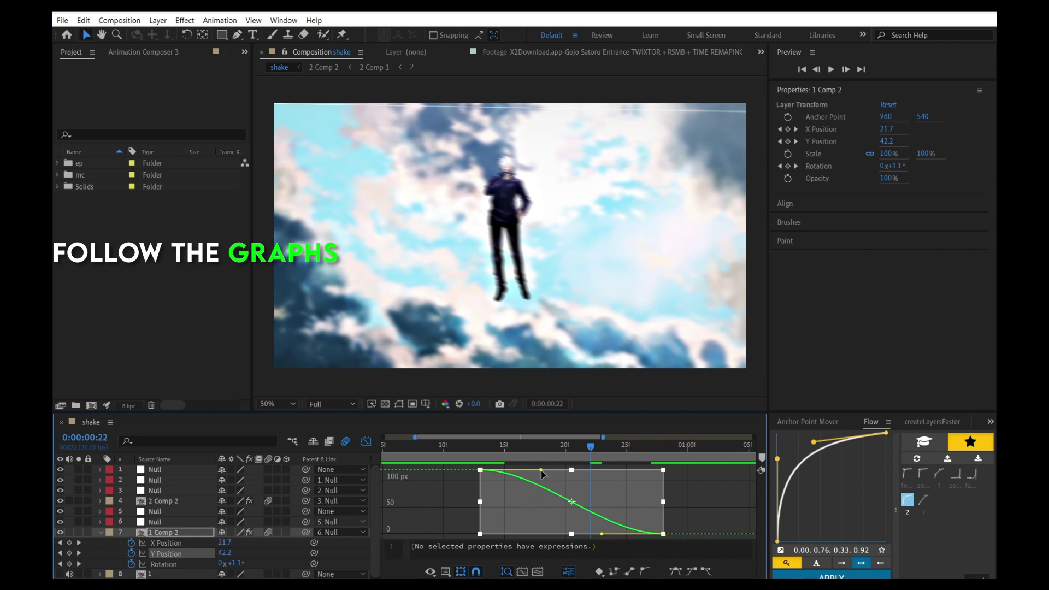
{"action": "left_click_drag", "start_coordinate": [540, 470], "coordinate": [549, 505]}
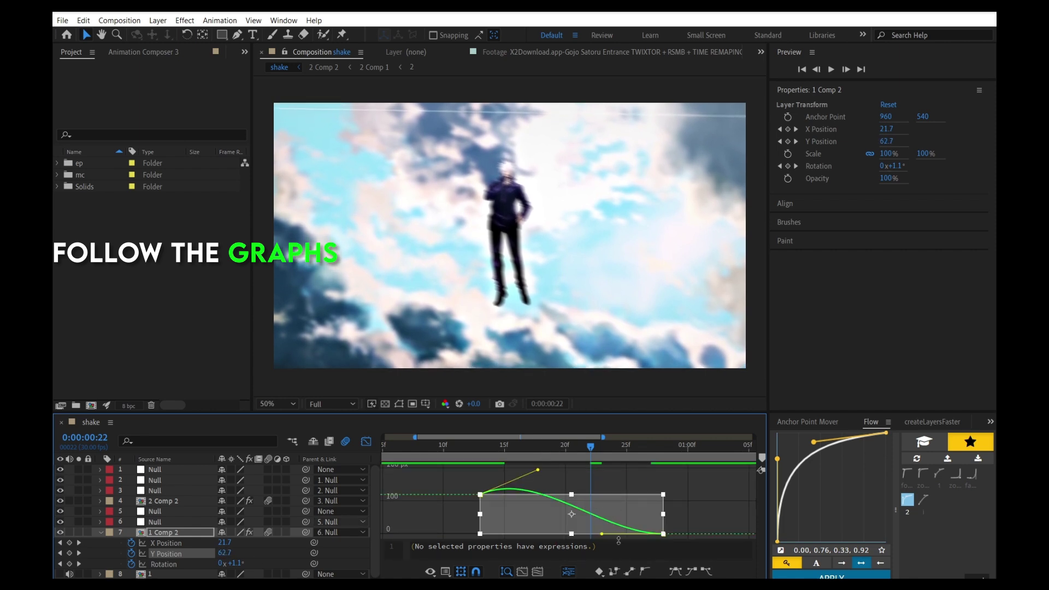
{"action": "left_click_drag", "start_coordinate": [601, 535], "coordinate": [620, 555]}
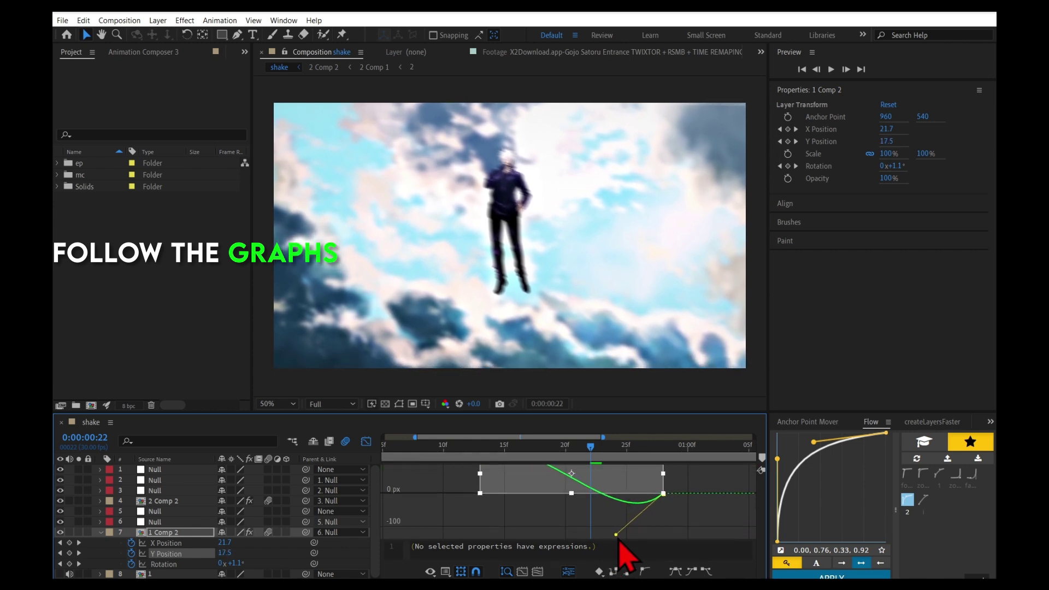
Step: Shape the Rotation value curve with an overshoot and an undershoot below zero
{"action": "left_click", "coordinate": [201, 564]}
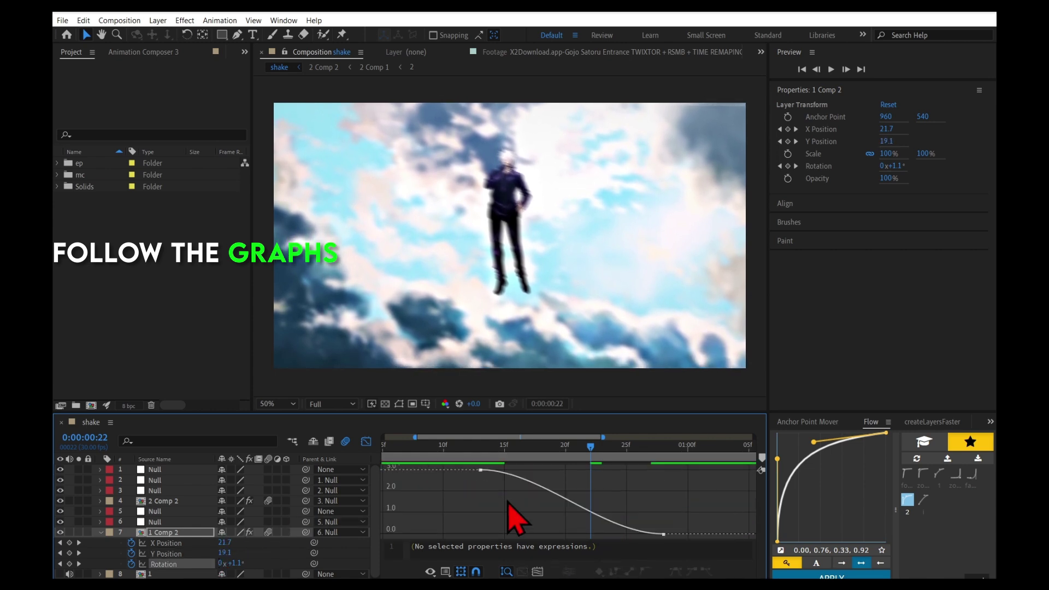
{"action": "left_click", "coordinate": [195, 568]}
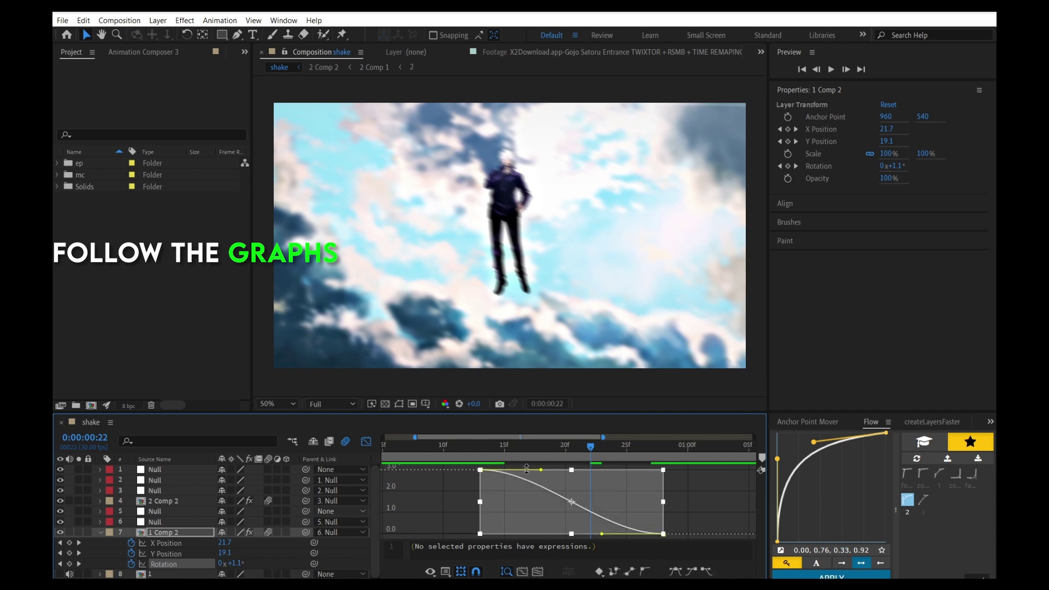
{"action": "left_click_drag", "start_coordinate": [542, 467], "coordinate": [544, 472]}
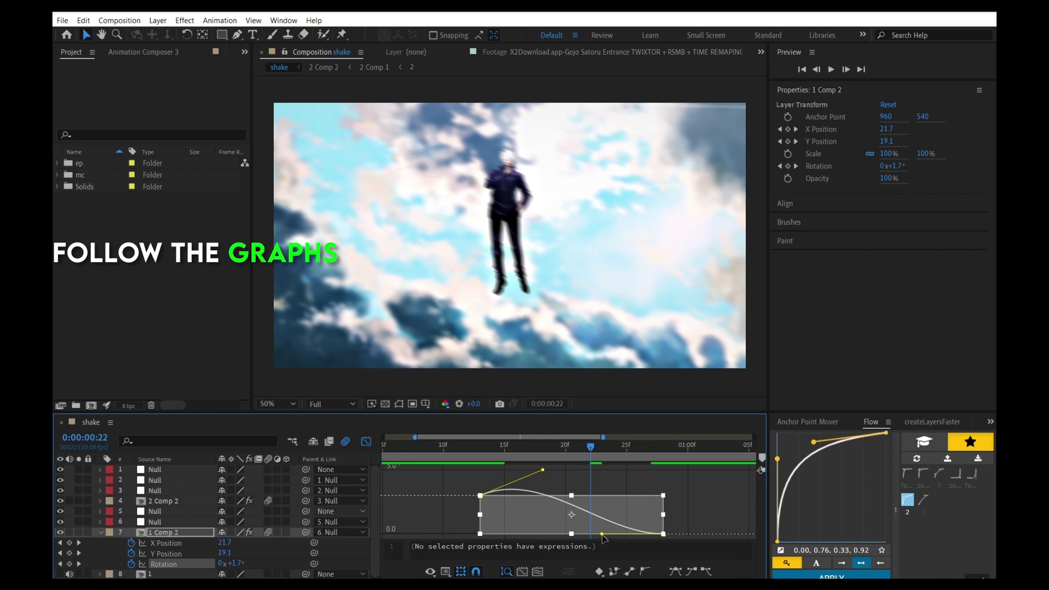
{"action": "left_click_drag", "start_coordinate": [602, 534], "coordinate": [608, 534]}
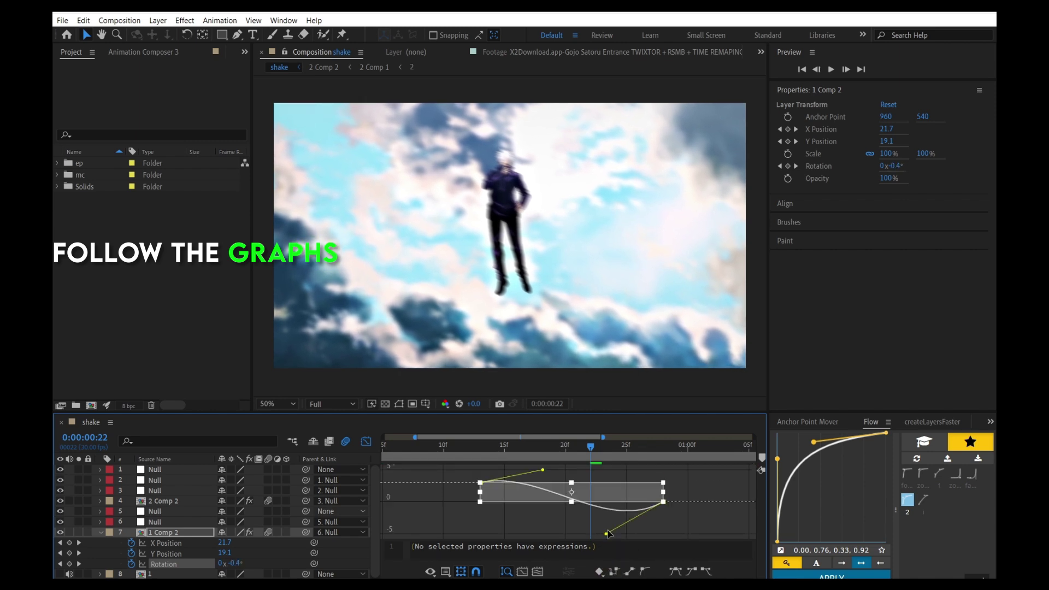
Step: Scrub and preview the shake through frame 27, then bring up the X Position speed curve
{"action": "left_click_drag", "start_coordinate": [591, 455], "coordinate": [607, 483]}
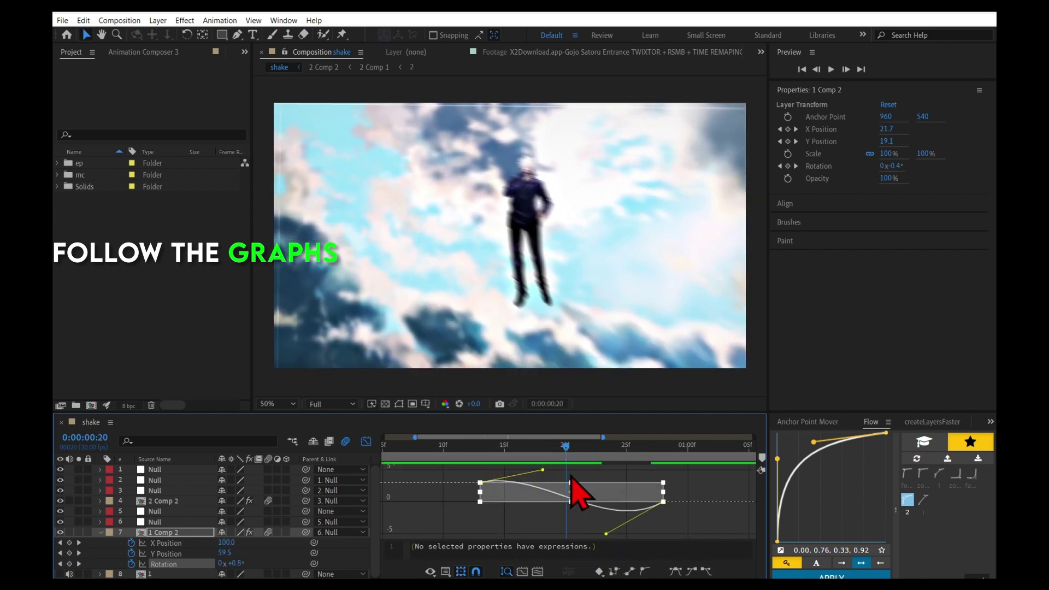
{"action": "key", "text": "space"}
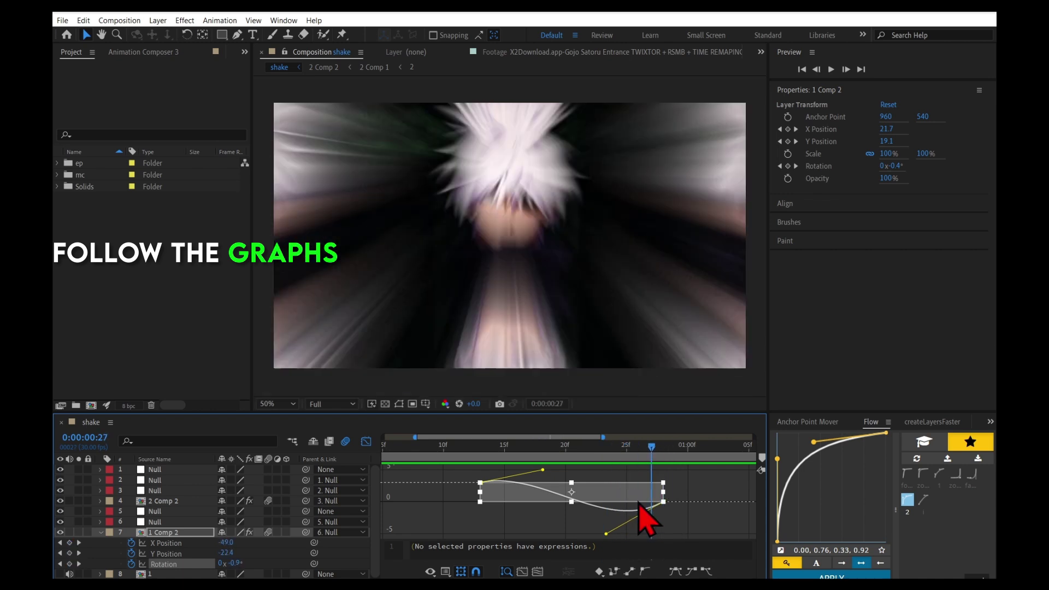
{"action": "mouse_move", "coordinate": [503, 510]}
{"action": "left_mouse_down"}
{"action": "mouse_move", "coordinate": [658, 511]}
{"action": "mouse_move", "coordinate": [639, 514]}
{"action": "mouse_move", "coordinate": [590, 559]}
{"action": "left_mouse_up"}
{"action": "left_click", "coordinate": [164, 543]}
Step: Inspect the Y and X Position speed curves around frame 24–25 and stretch X Position's ease handle
{"action": "left_click", "coordinate": [170, 553]}
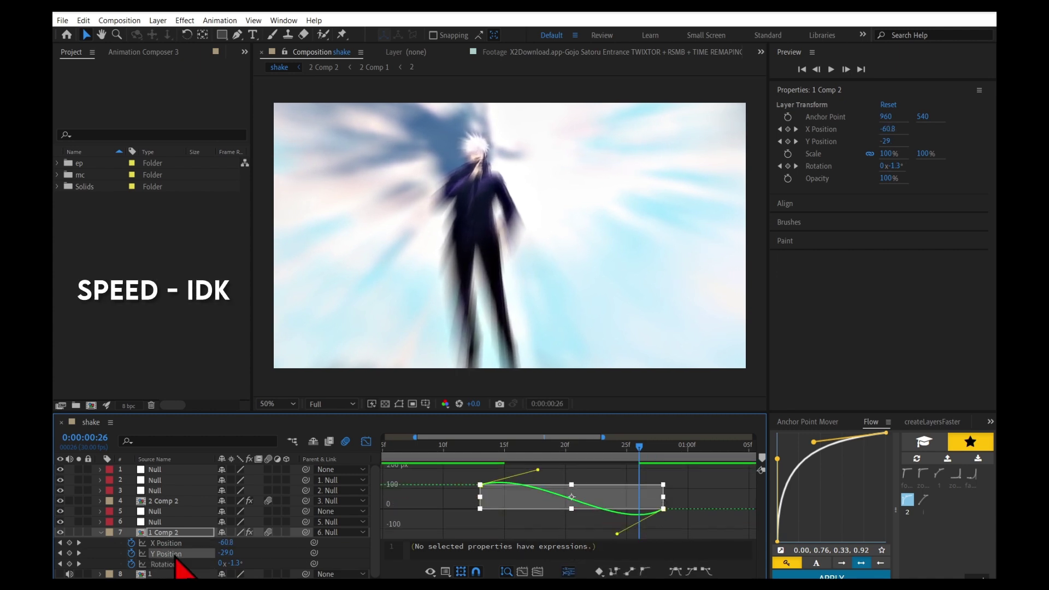
{"action": "mouse_move", "coordinate": [618, 471]}
{"action": "left_mouse_down"}
{"action": "mouse_move", "coordinate": [599, 526]}
{"action": "mouse_move", "coordinate": [499, 536]}
{"action": "left_mouse_up"}
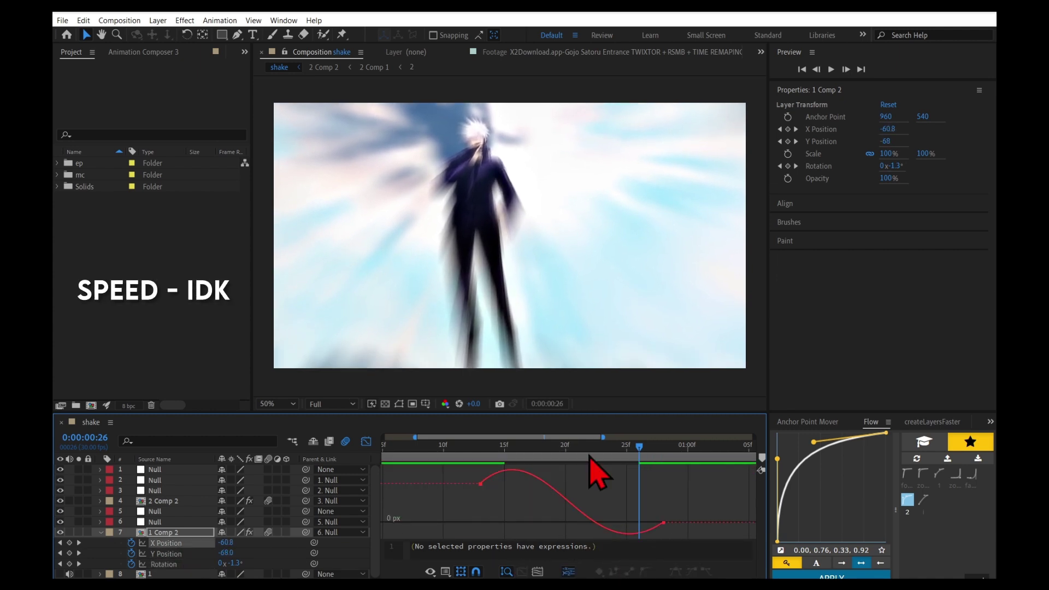
{"action": "mouse_move", "coordinate": [639, 471]}
{"action": "left_mouse_down"}
{"action": "mouse_move", "coordinate": [578, 476]}
{"action": "mouse_move", "coordinate": [626, 487]}
{"action": "left_mouse_up"}
{"action": "left_click", "coordinate": [169, 553]}
{"action": "left_click", "coordinate": [169, 543]}
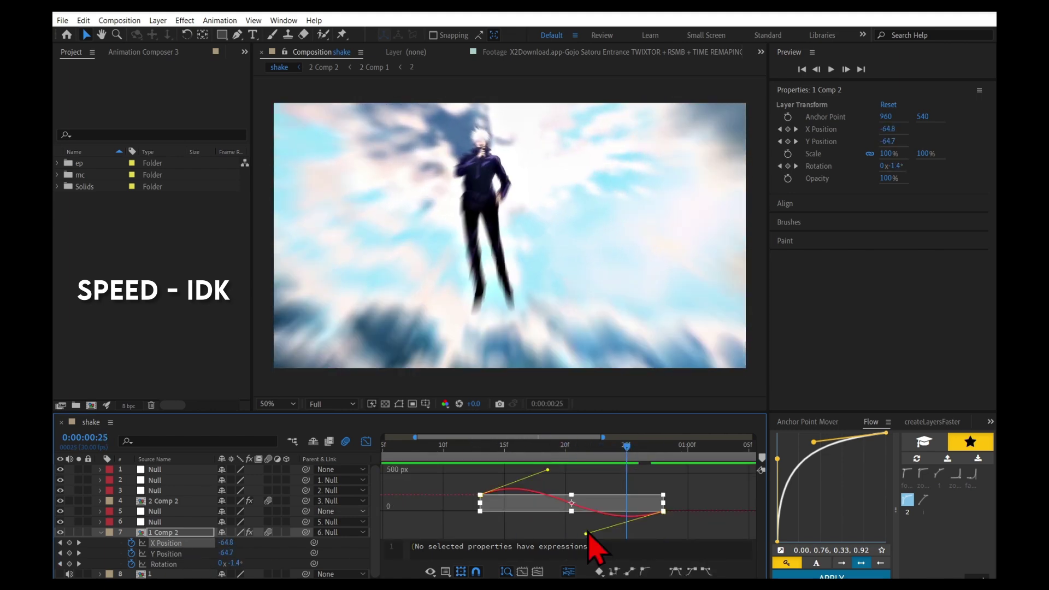
{"action": "left_click", "coordinate": [366, 442]}
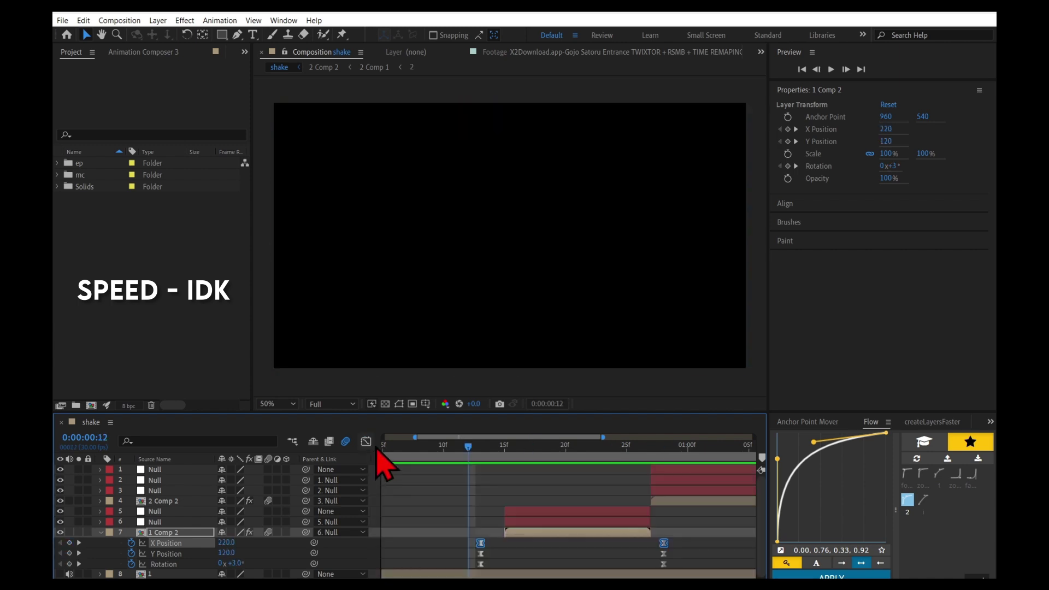
{"action": "left_click", "coordinate": [579, 457]}
{"action": "left_click_drag", "start_coordinate": [579, 456], "coordinate": [614, 454]}
{"action": "left_click", "coordinate": [367, 442]}
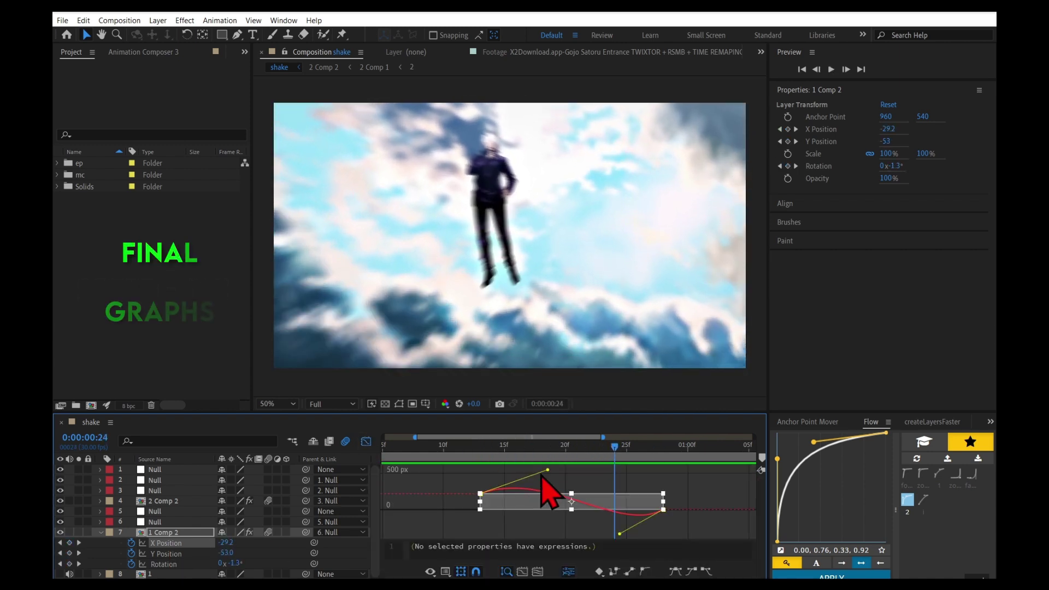
{"action": "left_click_drag", "start_coordinate": [547, 470], "coordinate": [573, 477]}
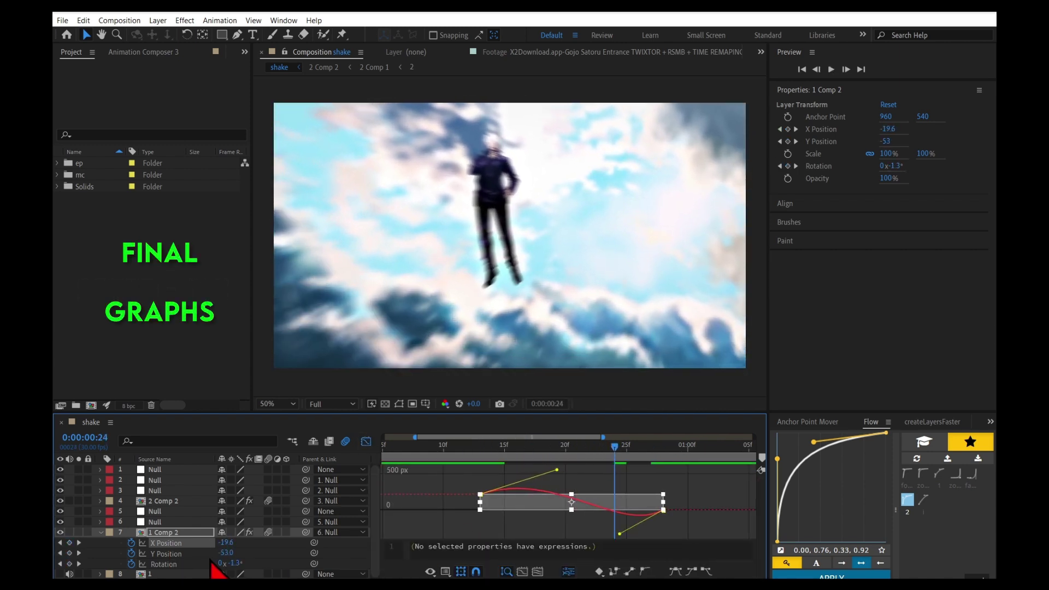
Step: Pull in Y Position's left ease handle and reshape both Rotation ease handles
{"action": "left_click", "coordinate": [185, 555]}
{"action": "left_click", "coordinate": [186, 554]}
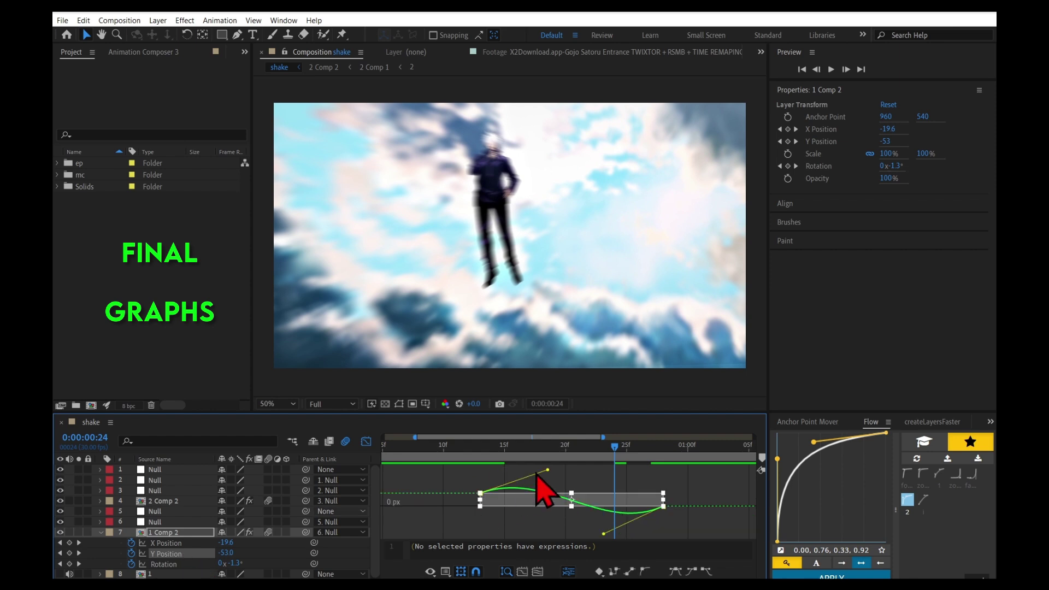
{"action": "left_click_drag", "start_coordinate": [550, 471], "coordinate": [490, 493]}
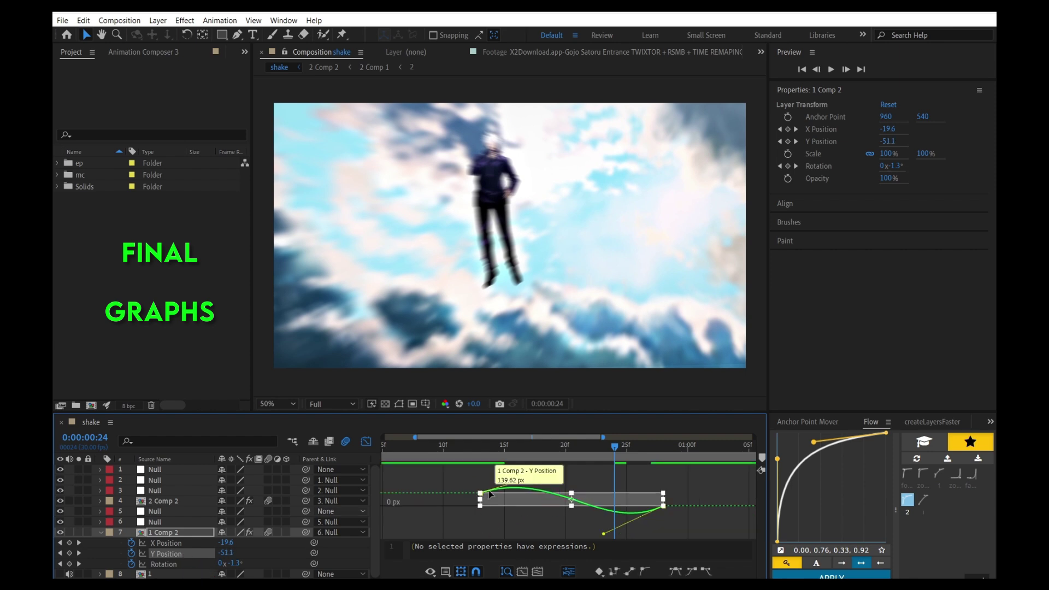
{"action": "left_click", "coordinate": [183, 565]}
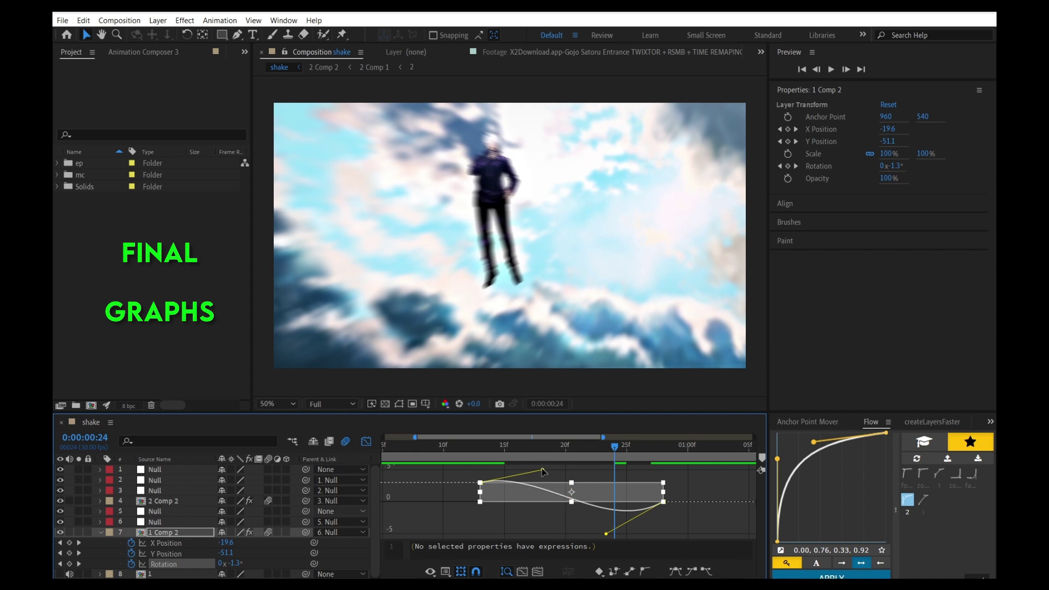
{"action": "left_click_drag", "start_coordinate": [544, 471], "coordinate": [563, 485]}
{"action": "mouse_move", "coordinate": [614, 454]}
{"action": "left_mouse_down"}
{"action": "mouse_move", "coordinate": [523, 457]}
{"action": "mouse_move", "coordinate": [632, 465]}
{"action": "mouse_move", "coordinate": [603, 481]}
{"action": "left_mouse_up"}
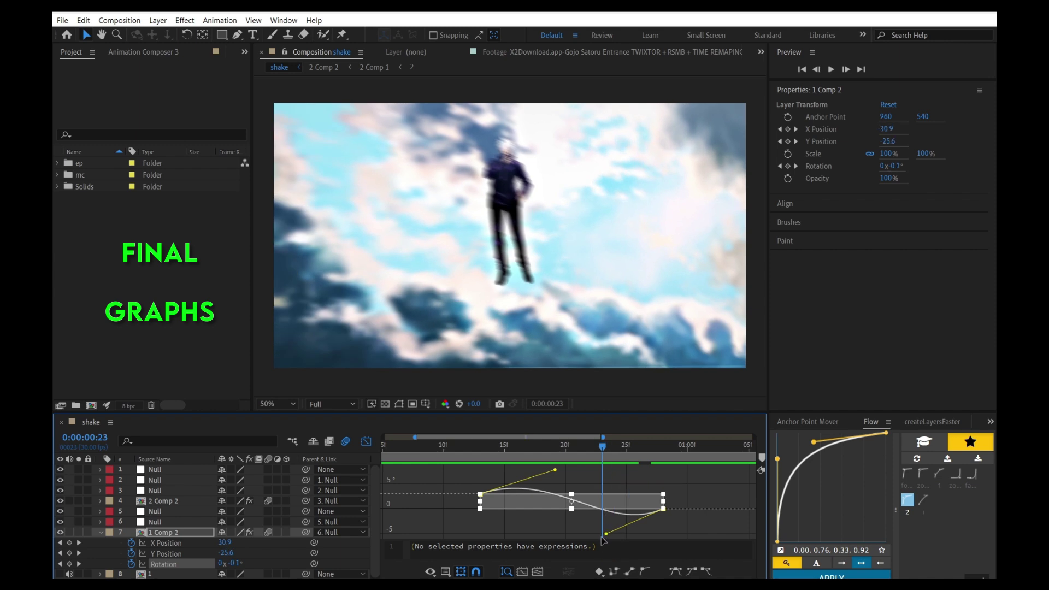
{"action": "left_click_drag", "start_coordinate": [605, 533], "coordinate": [606, 516]}
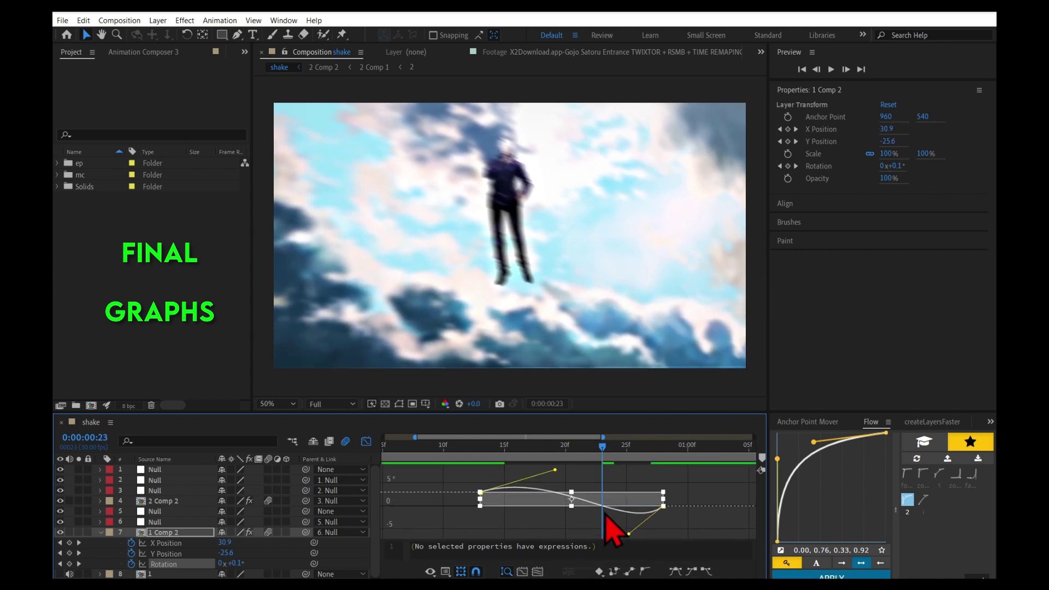
Step: Refine the Y Position ease handles, including the last keyframe's, checking motion at frame 25
{"action": "left_click", "coordinate": [175, 553]}
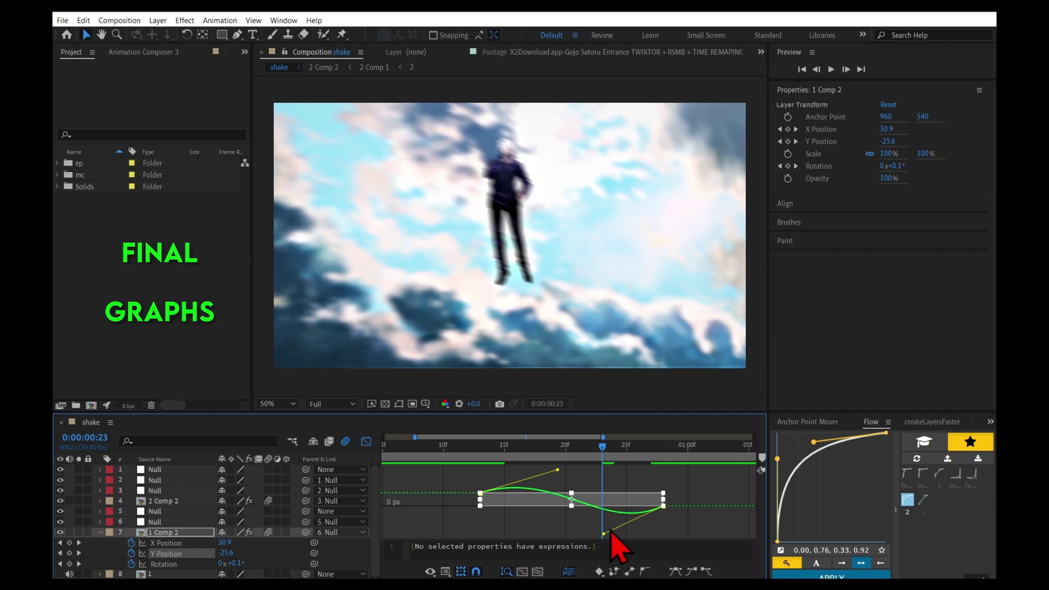
{"action": "left_click_drag", "start_coordinate": [604, 535], "coordinate": [581, 524]}
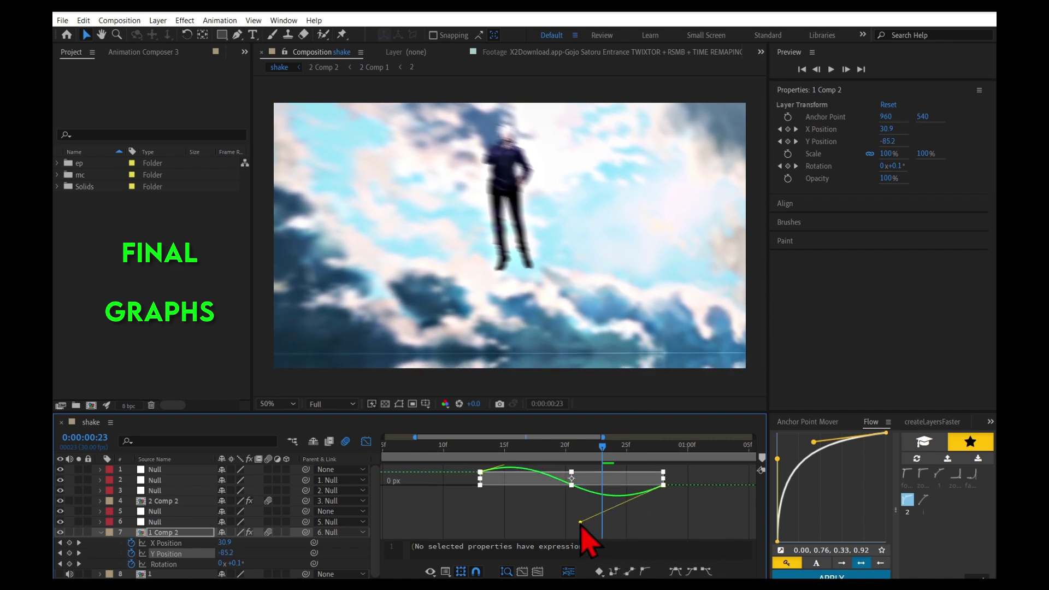
{"action": "left_click_drag", "start_coordinate": [574, 522], "coordinate": [563, 499]}
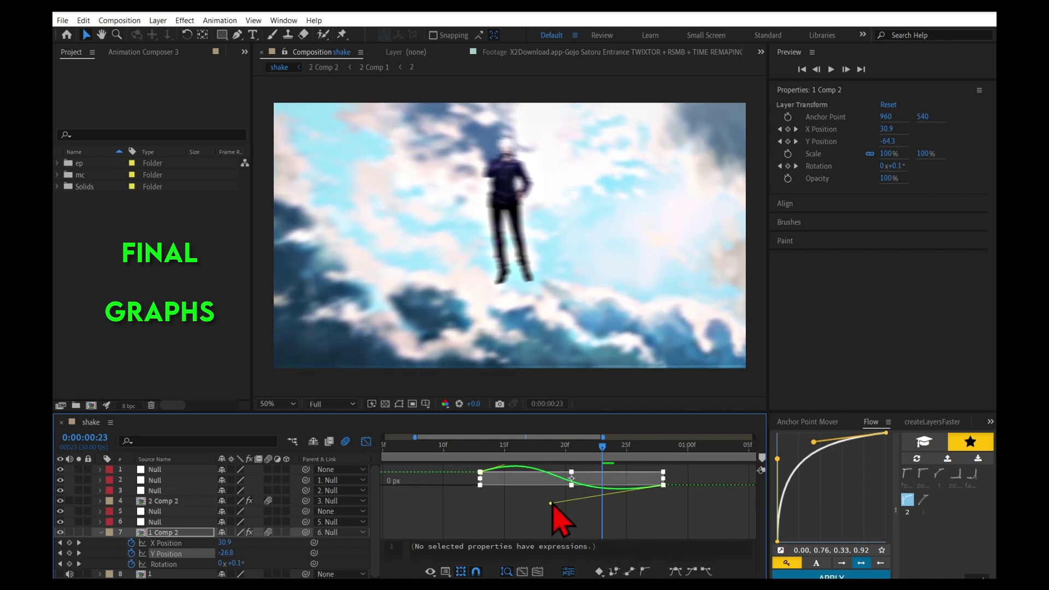
{"action": "left_click", "coordinate": [571, 476]}
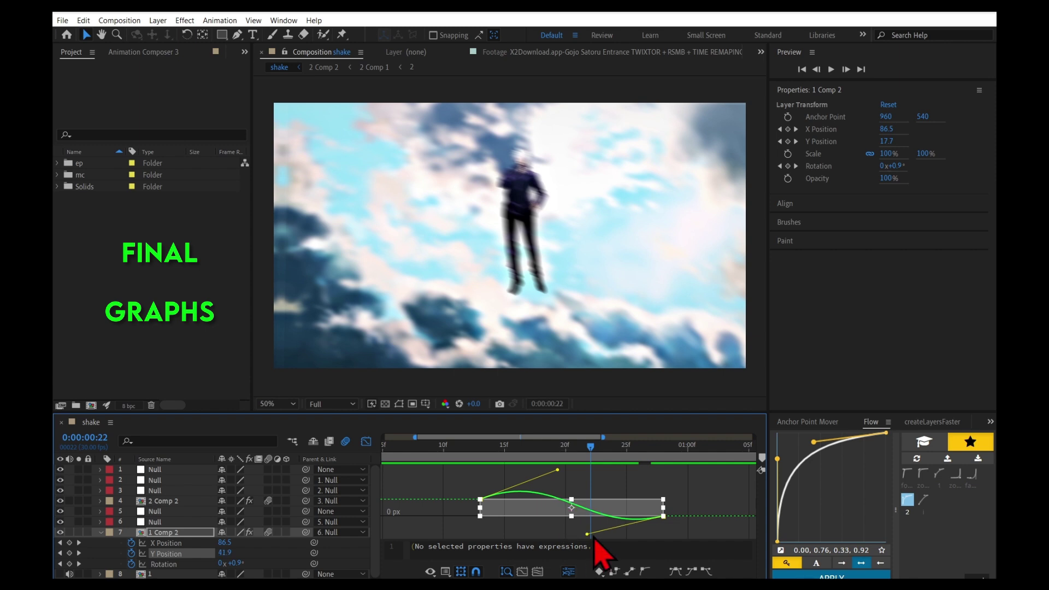
{"action": "mouse_move", "coordinate": [587, 533]}
{"action": "left_mouse_down"}
{"action": "mouse_move", "coordinate": [503, 534]}
{"action": "mouse_move", "coordinate": [627, 532]}
{"action": "left_mouse_up"}
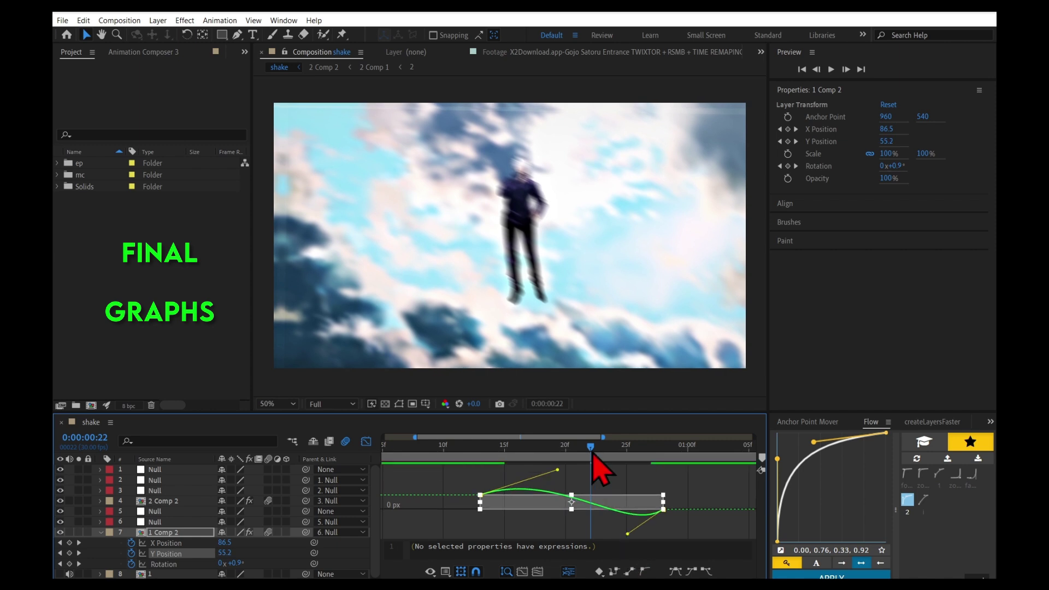
{"action": "left_click_drag", "start_coordinate": [593, 453], "coordinate": [630, 466]}
{"action": "left_click_drag", "start_coordinate": [627, 534], "coordinate": [607, 535]}
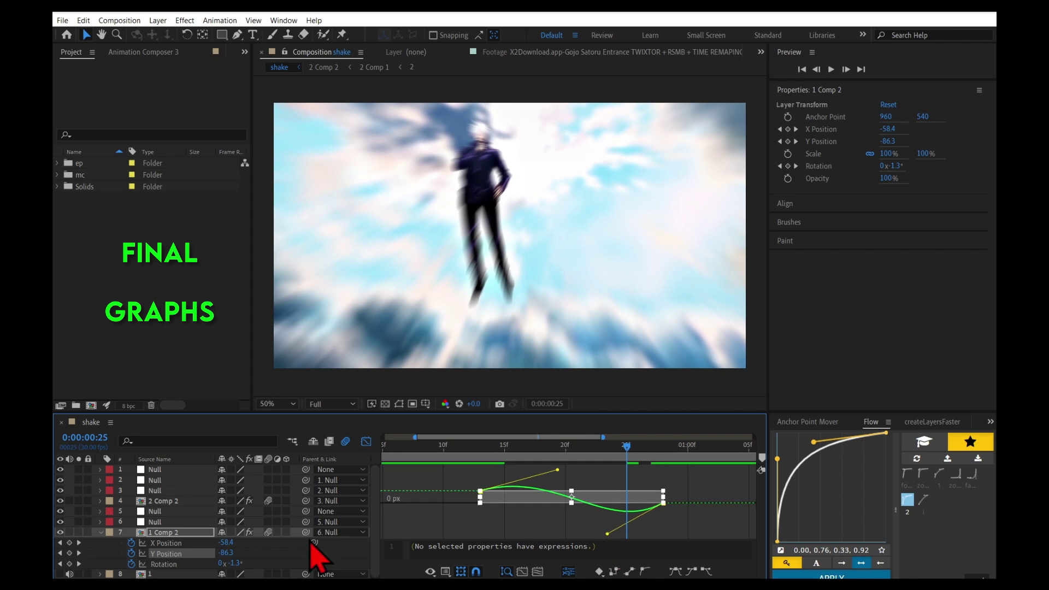
Step: Readjust the X Position ease handles and preview the reshaped shake
{"action": "left_click", "coordinate": [167, 542]}
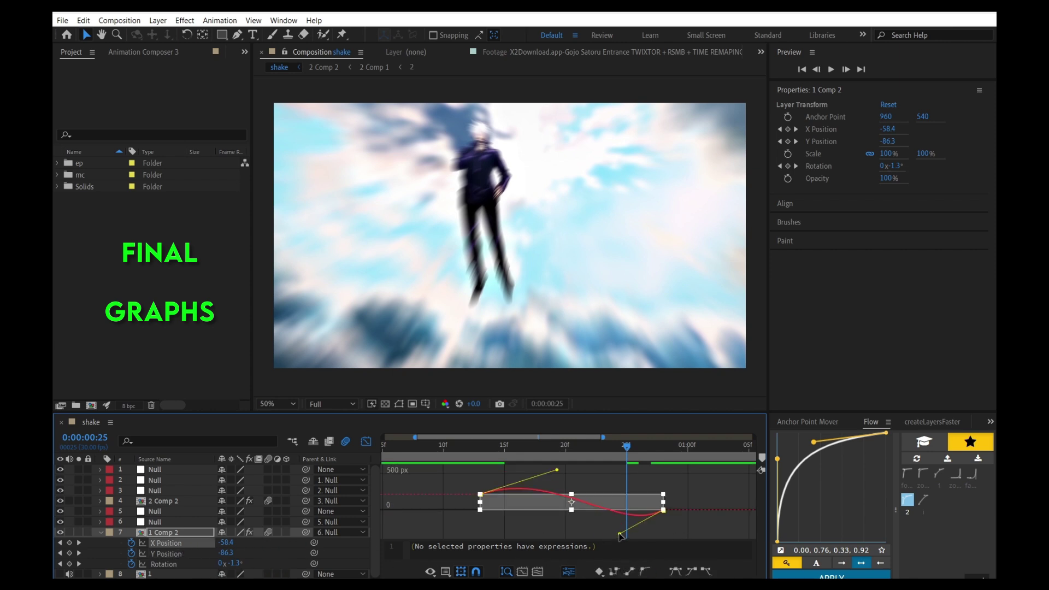
{"action": "left_click_drag", "start_coordinate": [620, 535], "coordinate": [643, 540]}
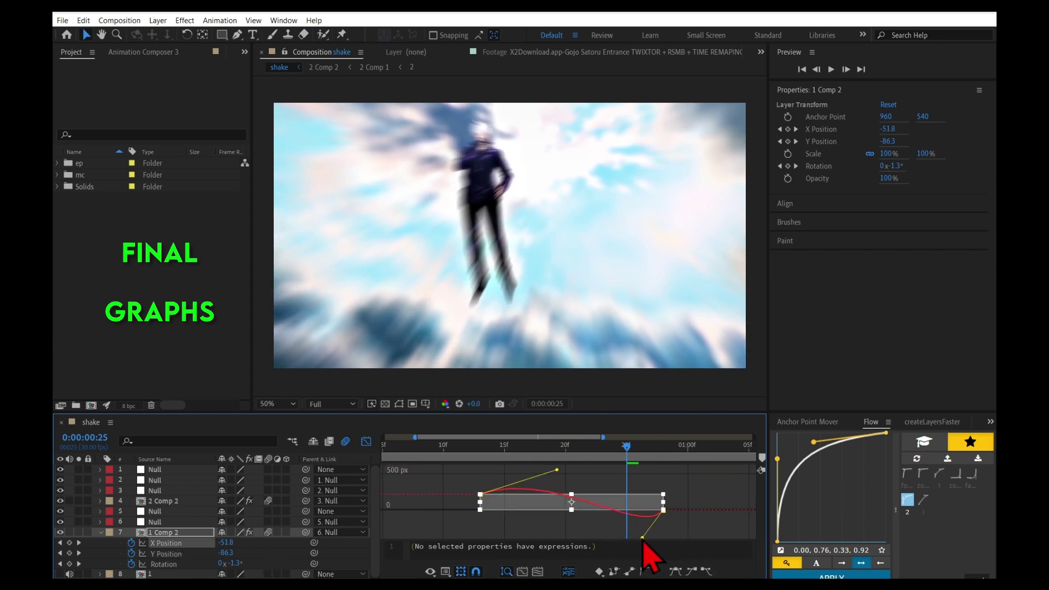
{"action": "left_click_drag", "start_coordinate": [642, 538], "coordinate": [615, 545]}
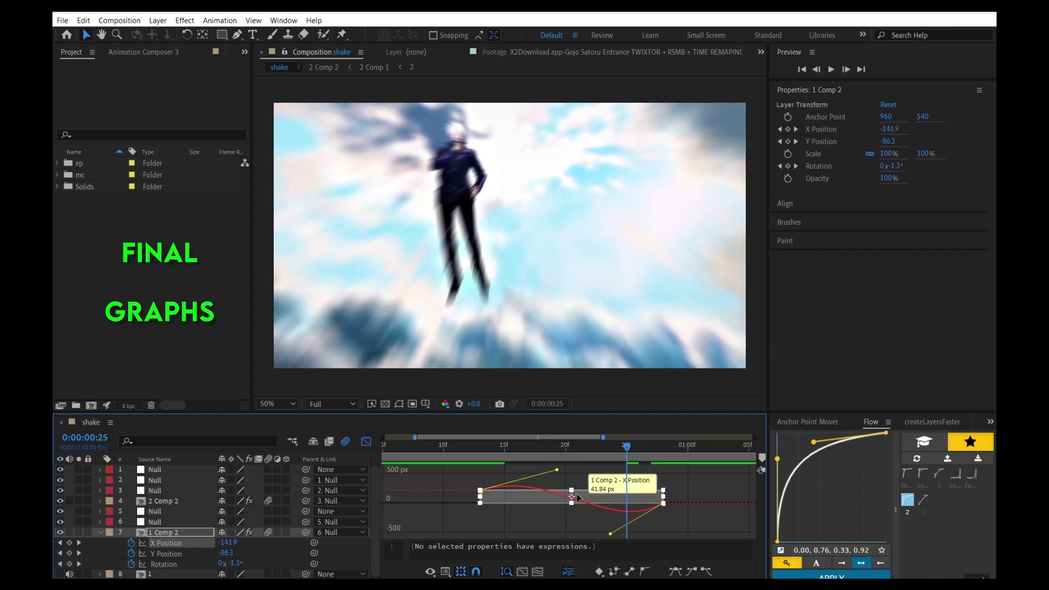
{"action": "mouse_move", "coordinate": [557, 470]}
{"action": "left_mouse_down"}
{"action": "mouse_move", "coordinate": [509, 467]}
{"action": "mouse_move", "coordinate": [524, 469]}
{"action": "left_mouse_up"}
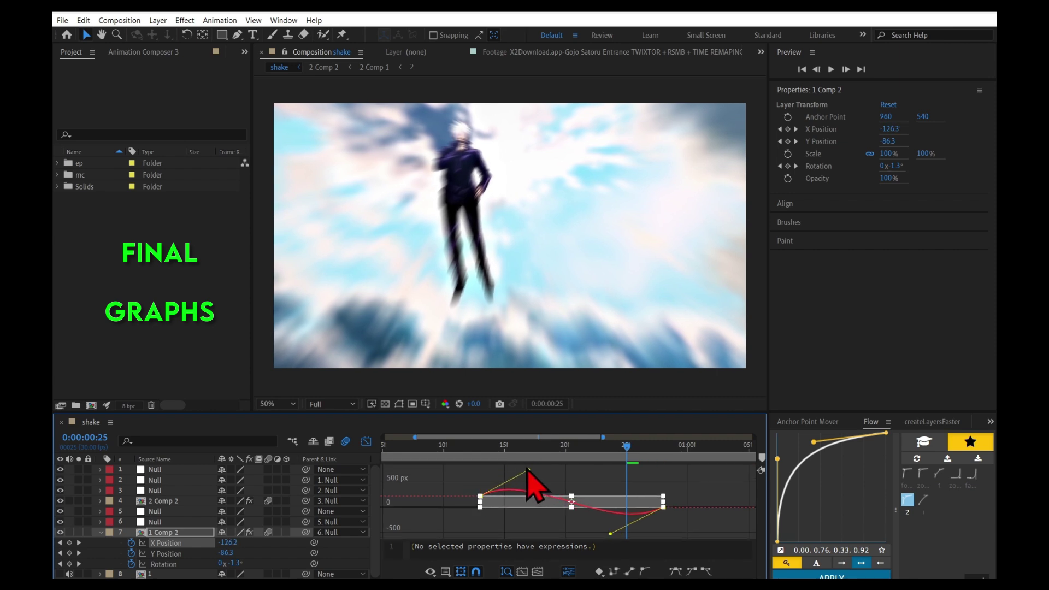
{"action": "key", "text": "space"}
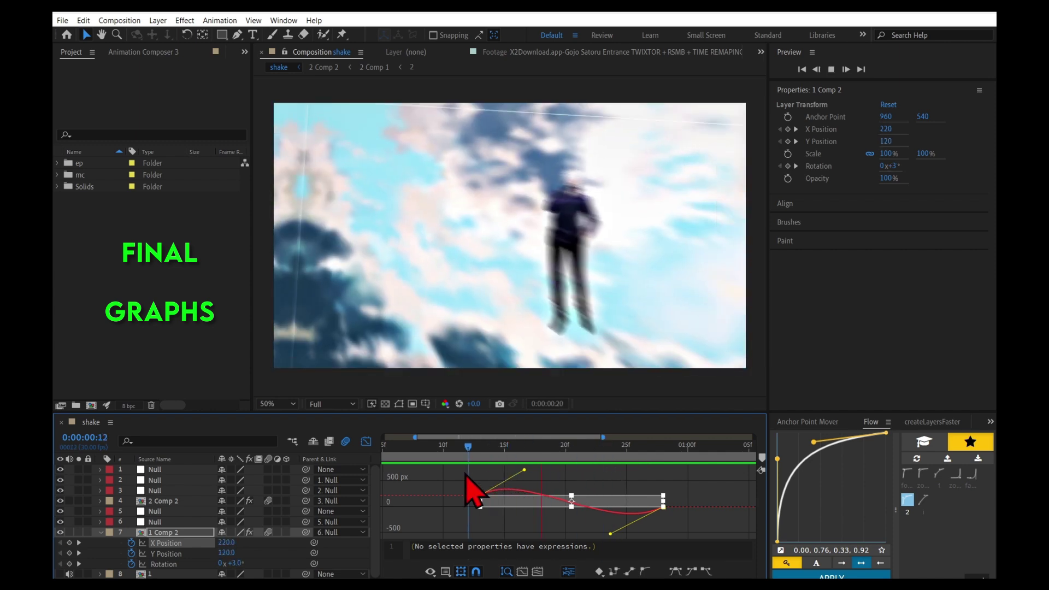
Step: Copy 1 Comp 2's shake keyframes and paste them onto 2 Comp 2 at frame 25
{"action": "left_click", "coordinate": [366, 441]}
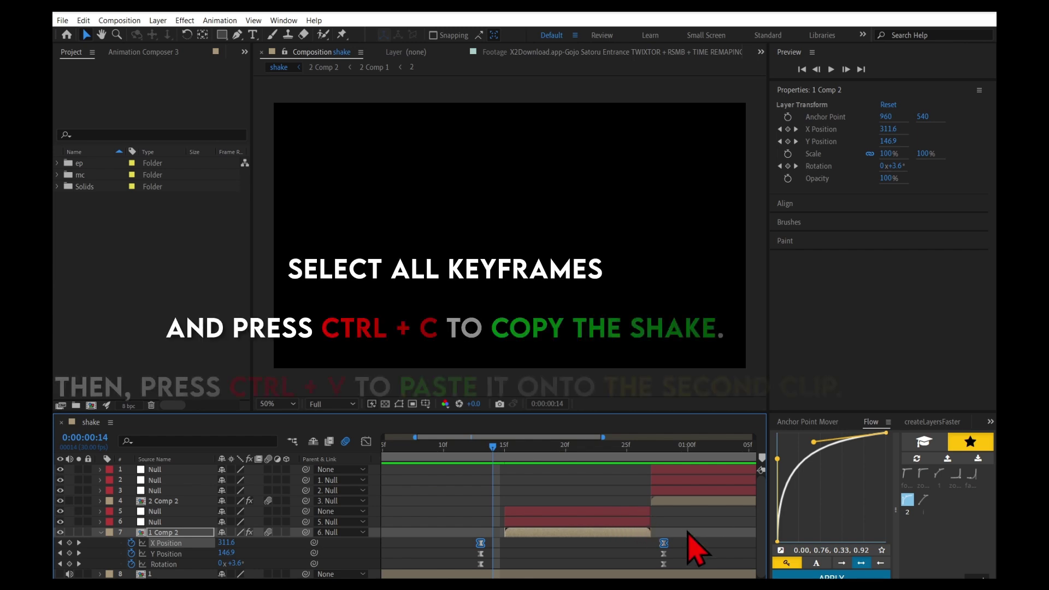
{"action": "left_click_drag", "start_coordinate": [690, 538], "coordinate": [432, 576]}
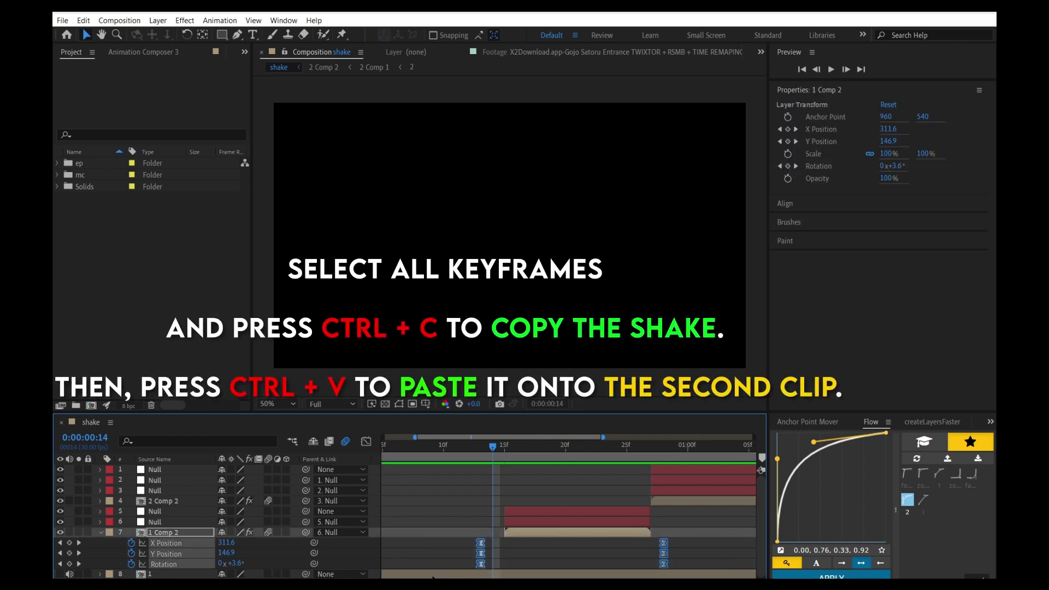
{"action": "key", "text": "u"}
{"action": "key", "text": "k"}
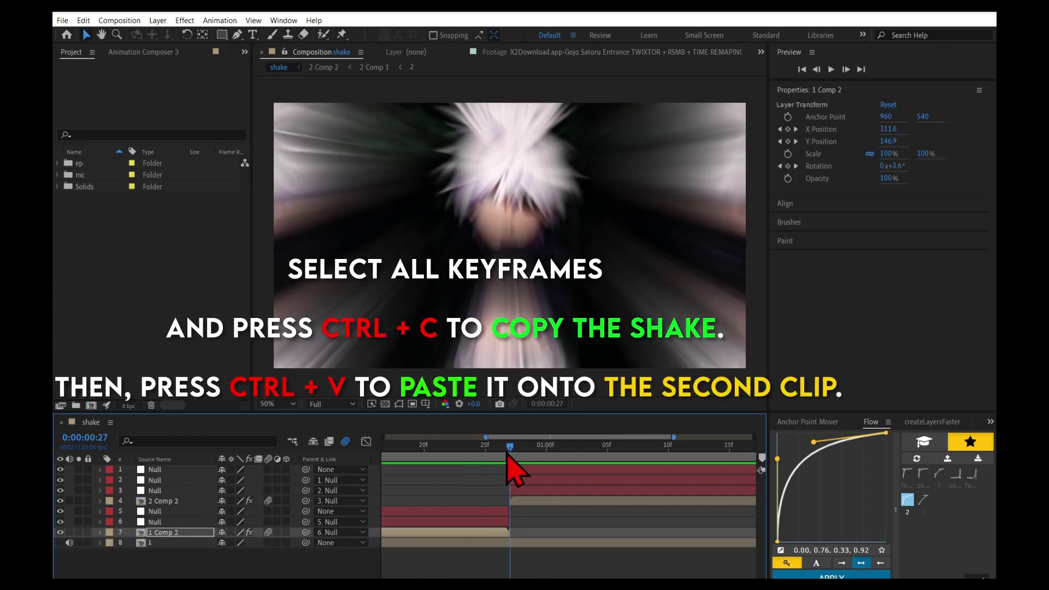
{"action": "left_click", "coordinate": [171, 512]}
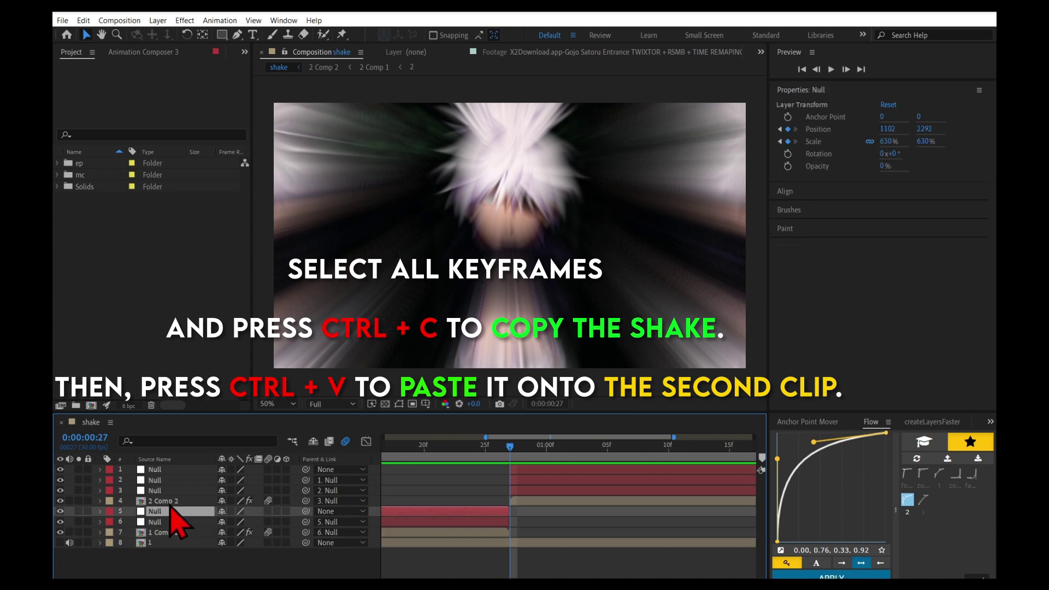
{"action": "left_click", "coordinate": [171, 501]}
{"action": "key", "text": "Page_Up"}
{"action": "key", "text": "Page_Up"}
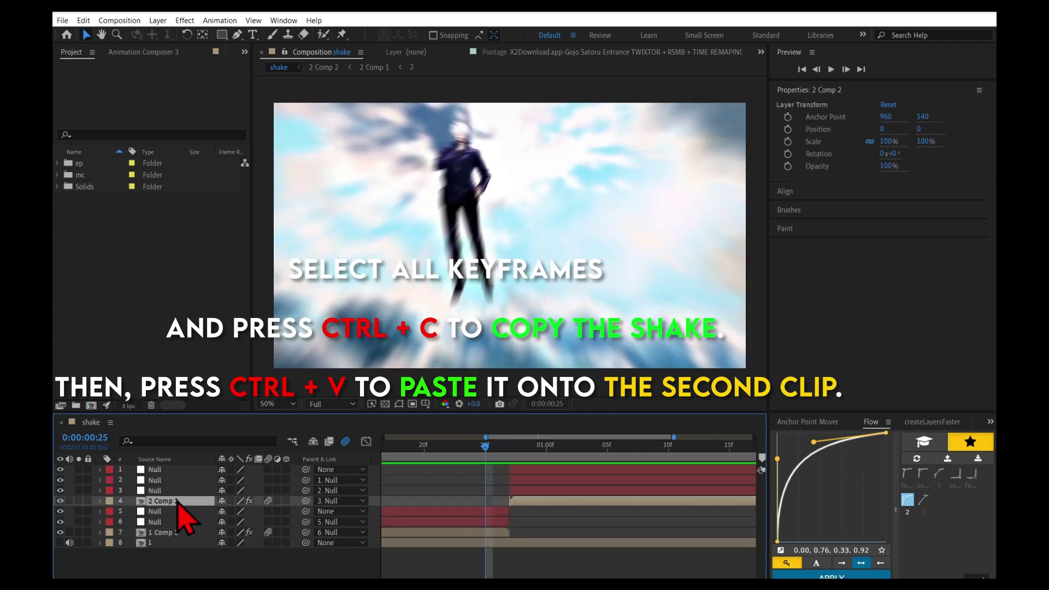
{"action": "key", "text": "ctrl+v"}
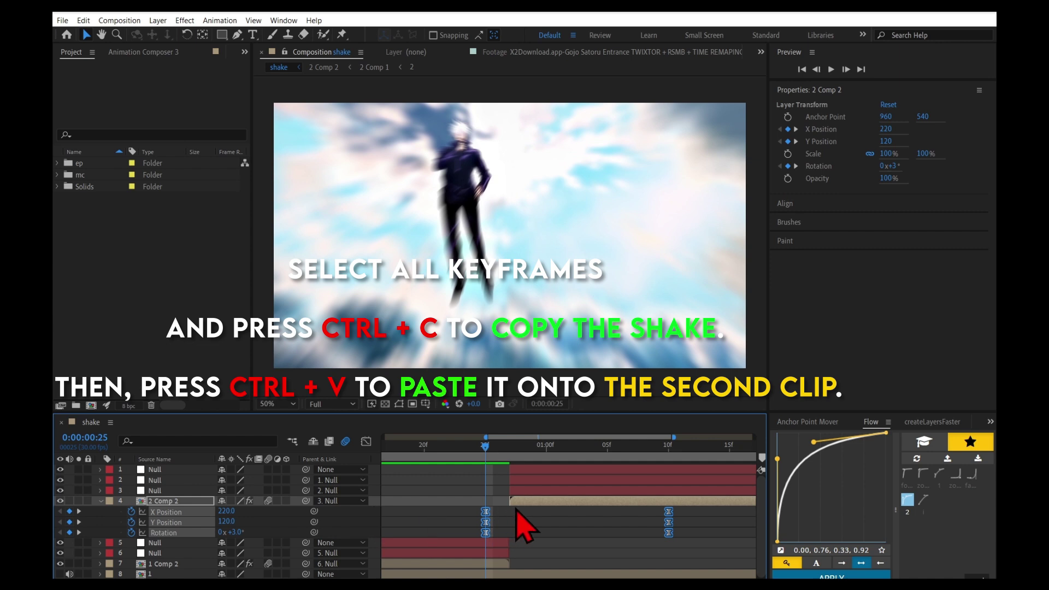
Step: Zoom the timeline out and scrub frames 10–26 to check the pasted shake at the cut
{"action": "key", "text": "minus"}
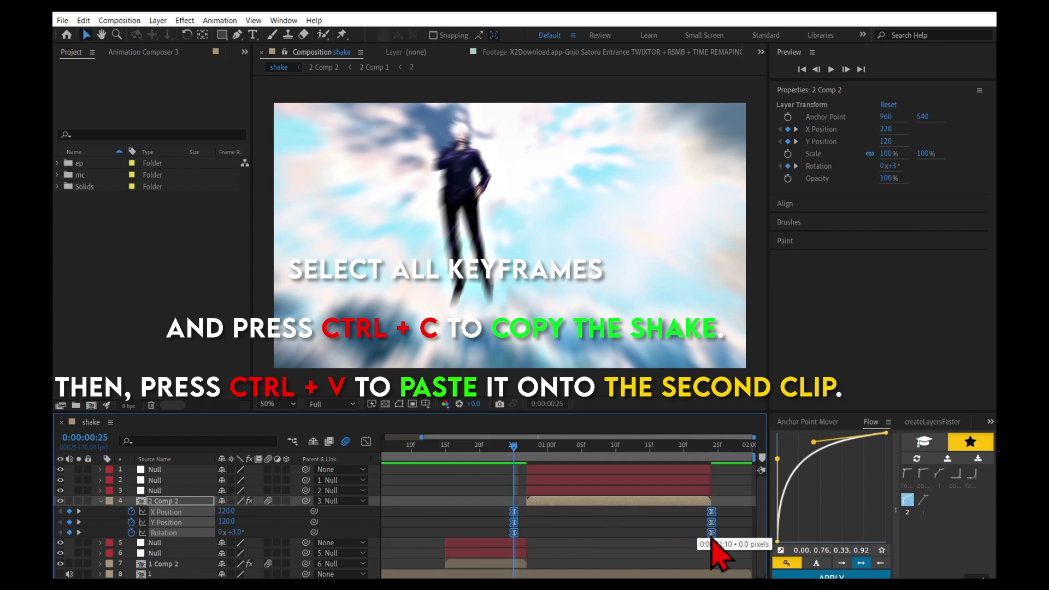
{"action": "mouse_move", "coordinate": [517, 454]}
{"action": "left_mouse_down"}
{"action": "mouse_move", "coordinate": [566, 468]}
{"action": "mouse_move", "coordinate": [385, 469]}
{"action": "left_mouse_up"}
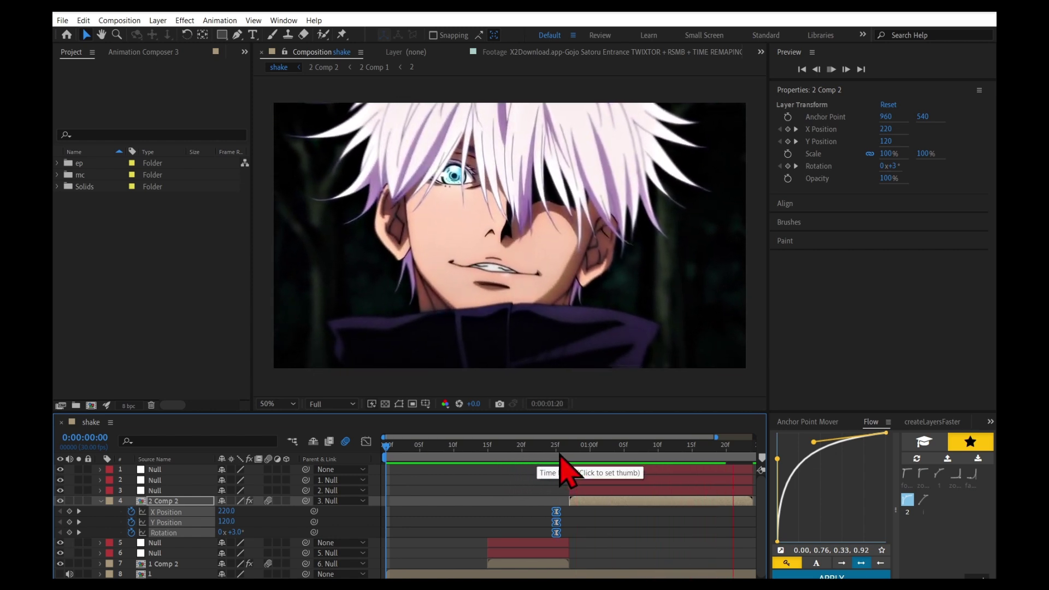
{"action": "left_click", "coordinate": [536, 458]}
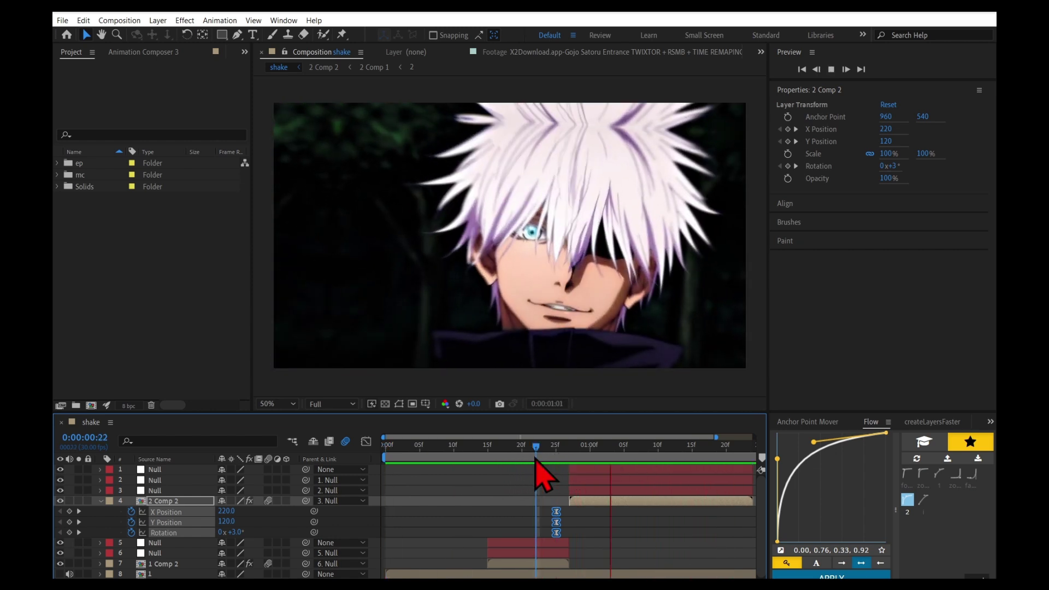
{"action": "left_click", "coordinate": [454, 458]}
{"action": "key", "text": "u"}
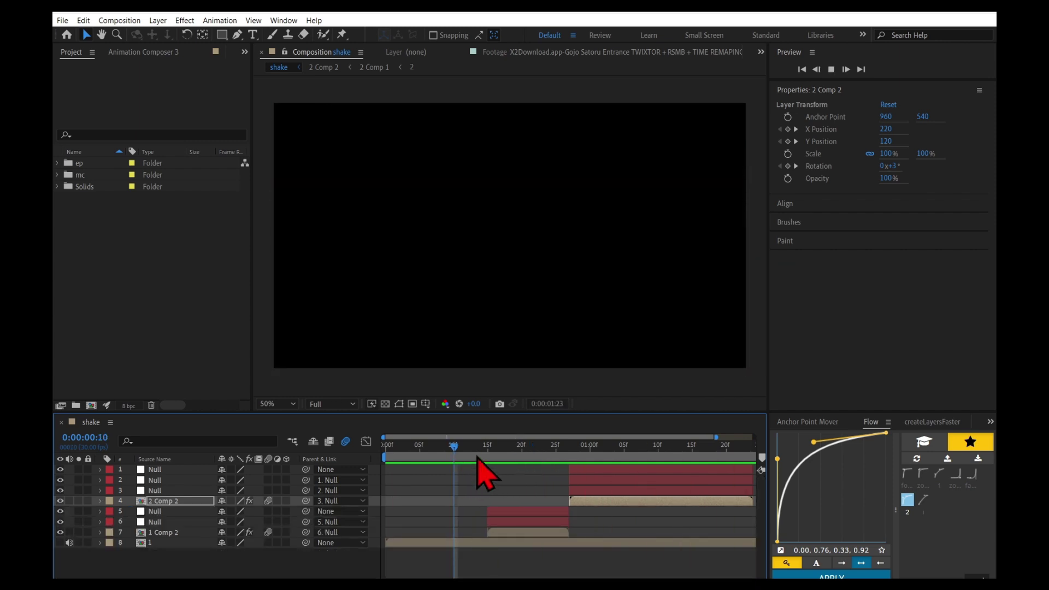
{"action": "left_click", "coordinate": [558, 459]}
{"action": "left_click_drag", "start_coordinate": [560, 459], "coordinate": [563, 461]}
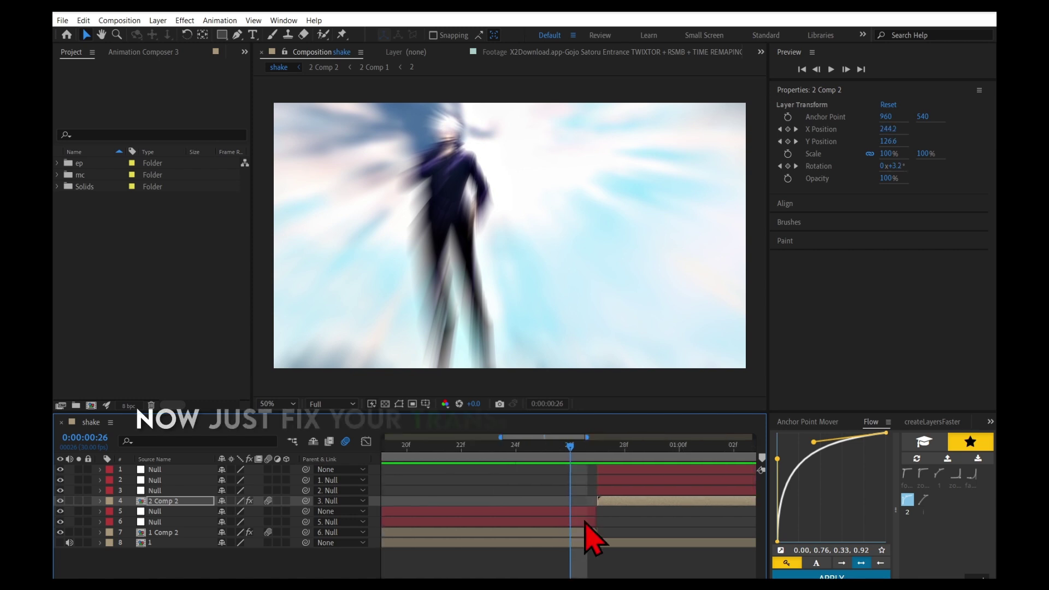
Step: Retime the first zoom Null's Position and Scale keyframes to land near frame 26
{"action": "left_click", "coordinate": [562, 511]}
{"action": "key", "text": "u"}
{"action": "key", "text": "equal"}
{"action": "key", "text": "equal"}
{"action": "left_click_drag", "start_coordinate": [639, 522], "coordinate": [612, 522]}
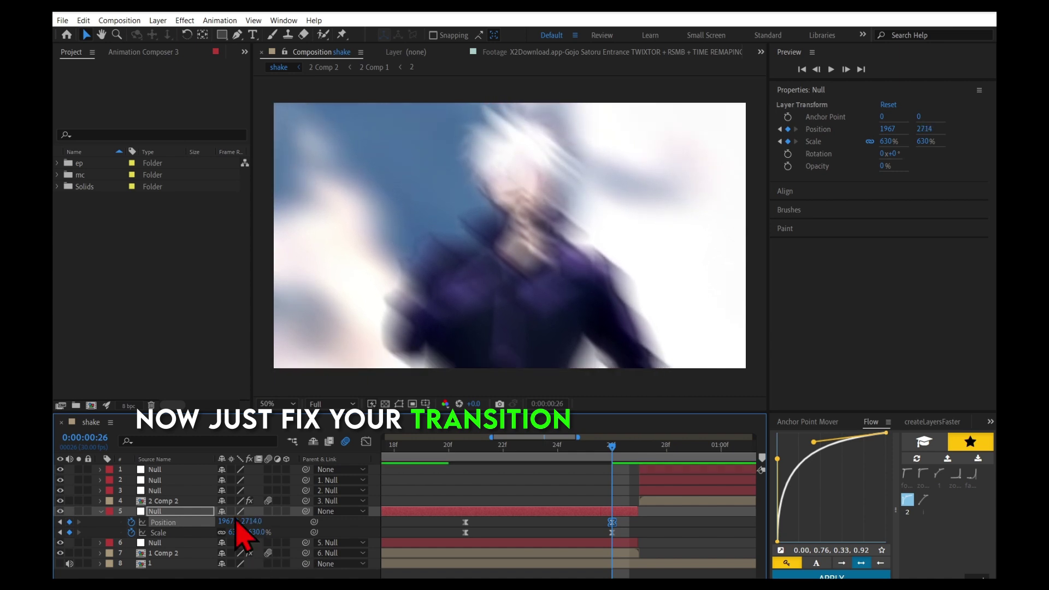
{"action": "left_click_drag", "start_coordinate": [612, 524], "coordinate": [640, 524]}
{"action": "key", "text": "shift+F3"}
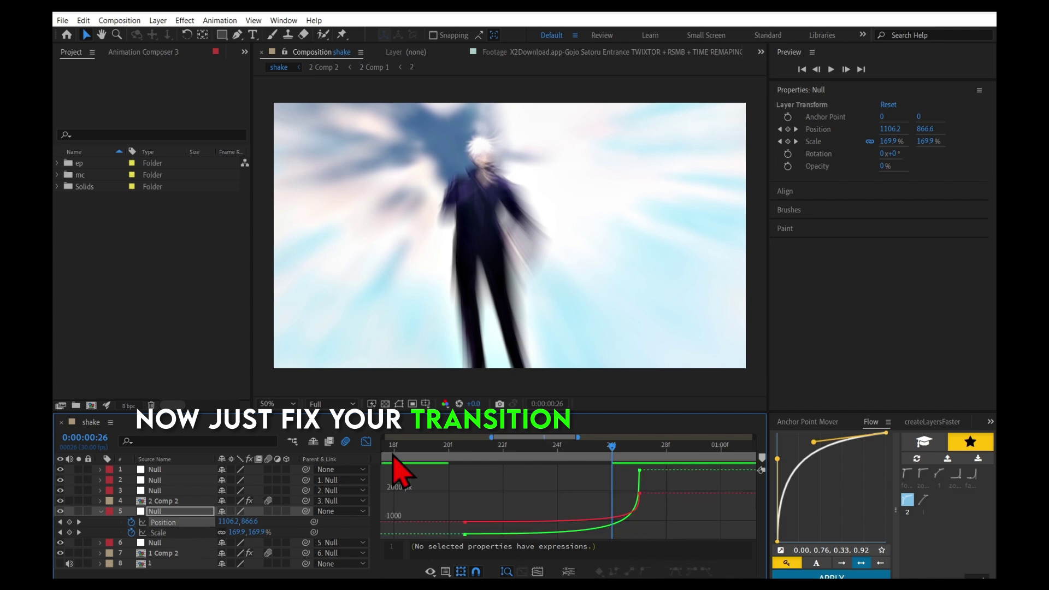
{"action": "key", "text": "shift+F3"}
{"action": "left_click_drag", "start_coordinate": [402, 446], "coordinate": [645, 489]}
Step: Check the second Null's Scale keyframes and speed graph, then scrub across the cut at frame 27
{"action": "left_click", "coordinate": [639, 490]}
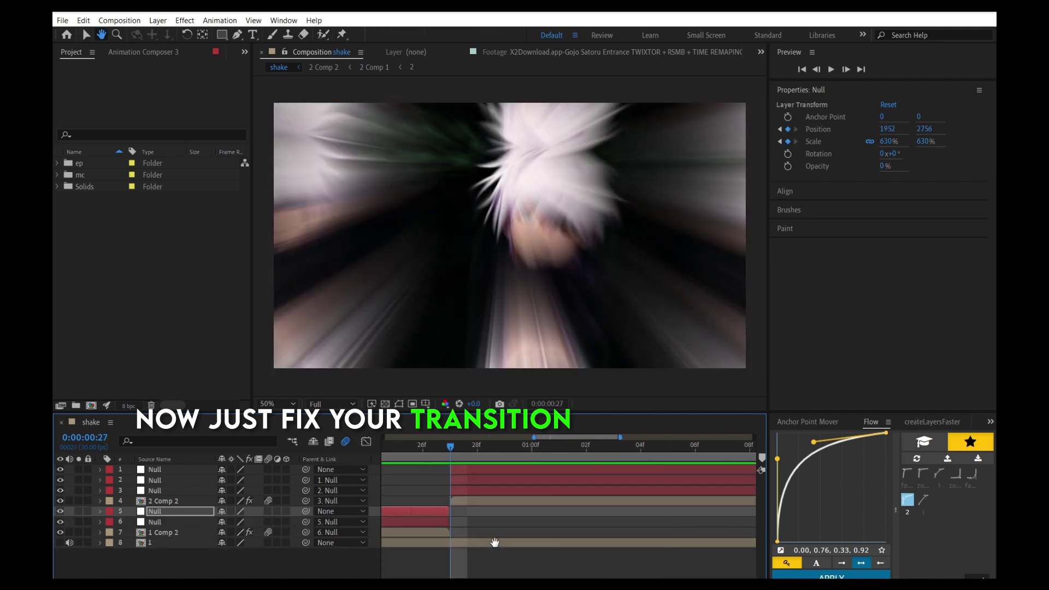
{"action": "key", "text": "u"}
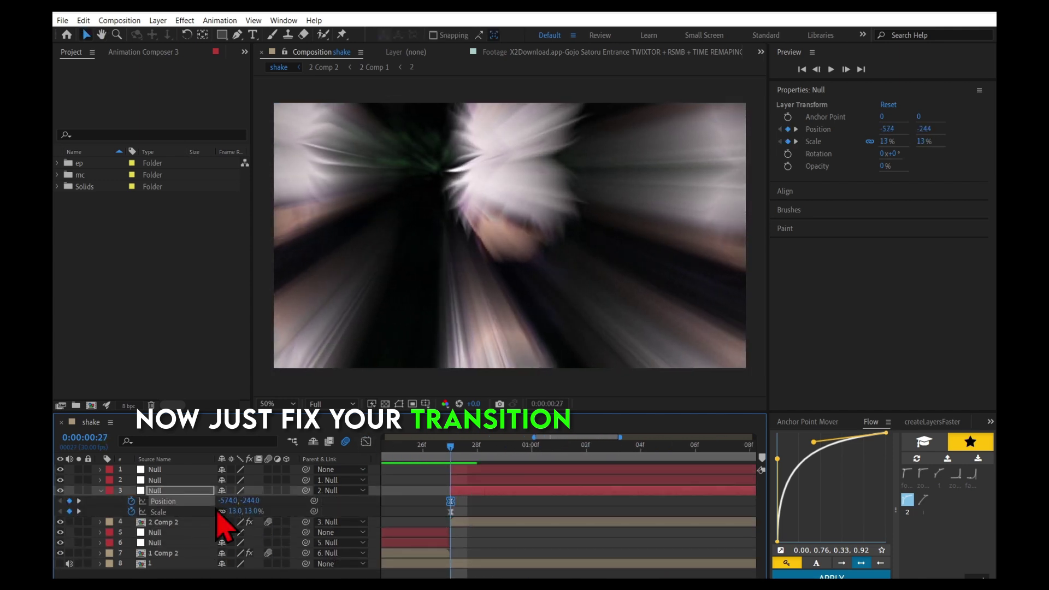
{"action": "left_click", "coordinate": [164, 511]}
{"action": "left_click", "coordinate": [366, 441]}
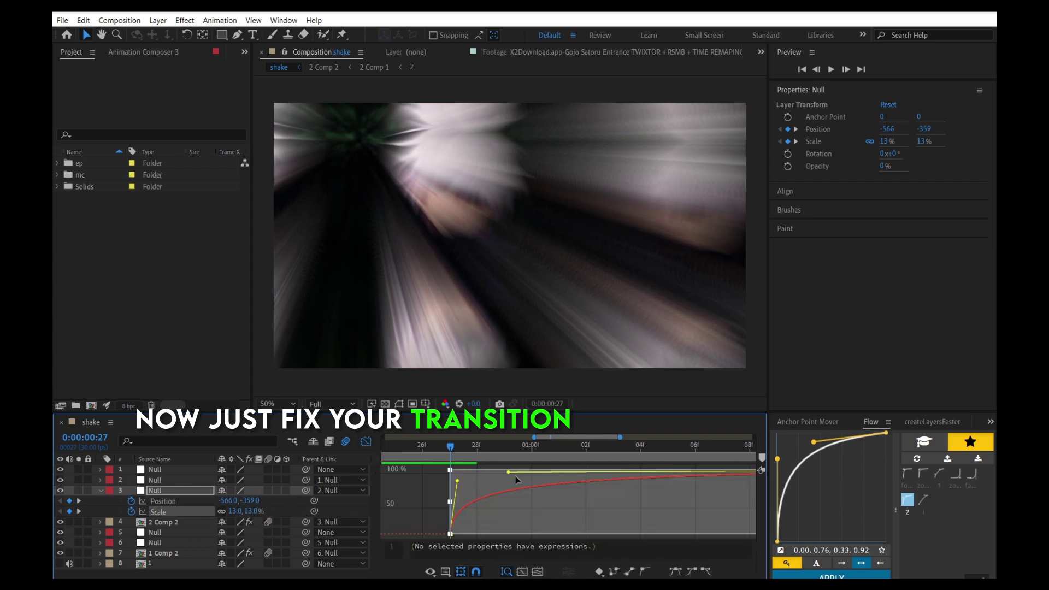
{"action": "key", "text": "u"}
{"action": "key", "text": "shift+F3"}
{"action": "left_click", "coordinate": [477, 447]}
{"action": "left_click_drag", "start_coordinate": [477, 454], "coordinate": [577, 476]}
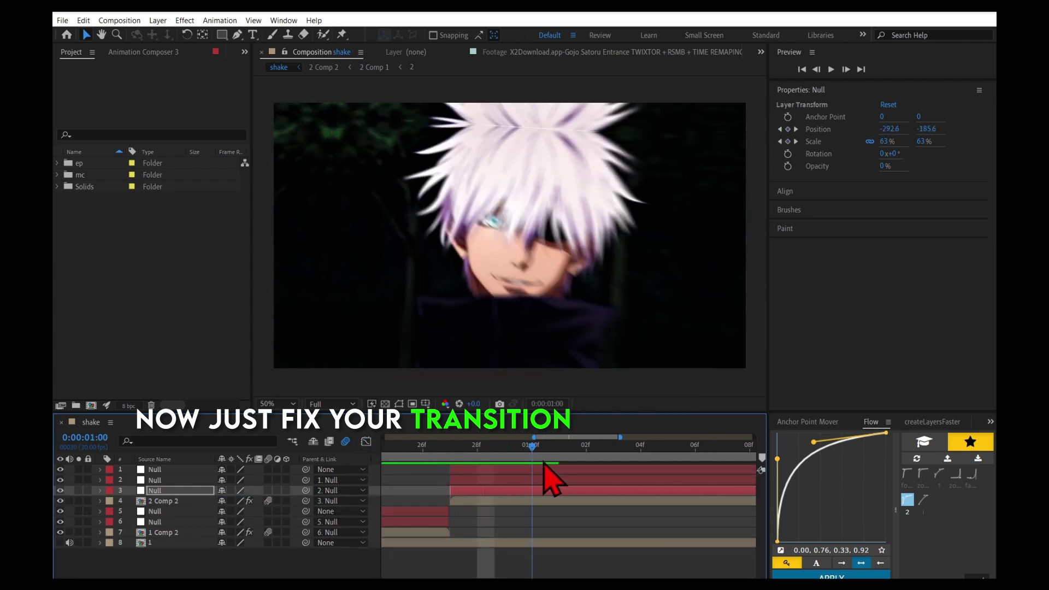
{"action": "key", "text": "minus"}
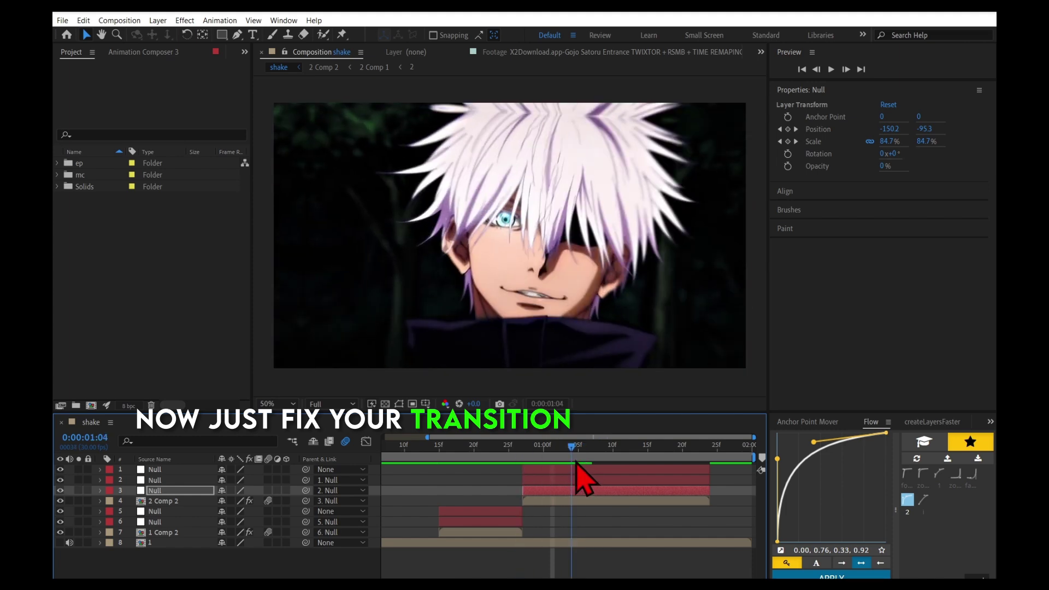
{"action": "left_click_drag", "start_coordinate": [577, 466], "coordinate": [513, 510]}
Step: Add a new adjustment layer with the Twitch effect applied
{"action": "left_click", "coordinate": [932, 422]}
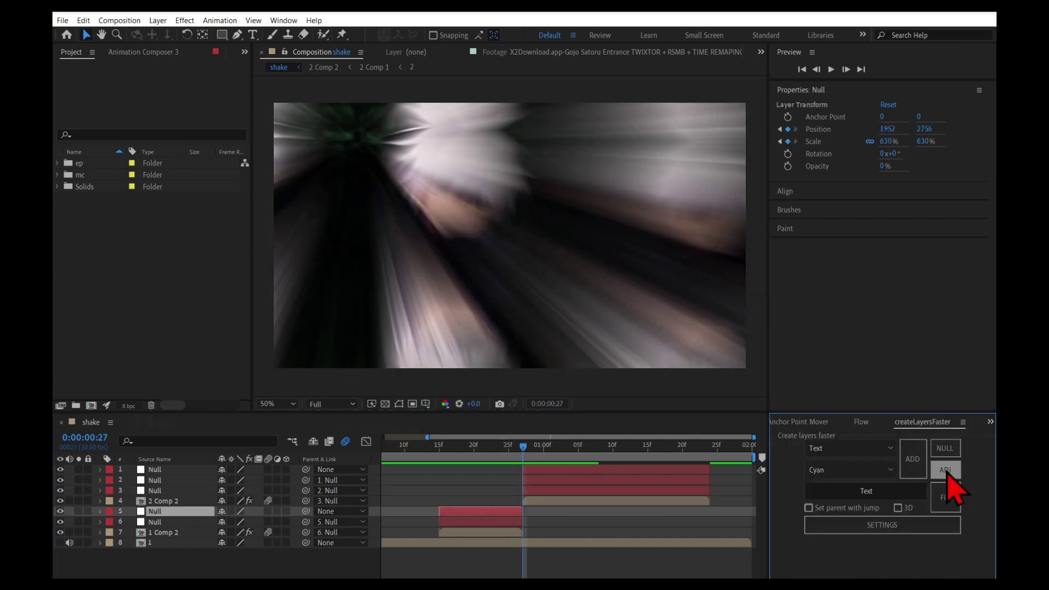
{"action": "left_click", "coordinate": [945, 470]}
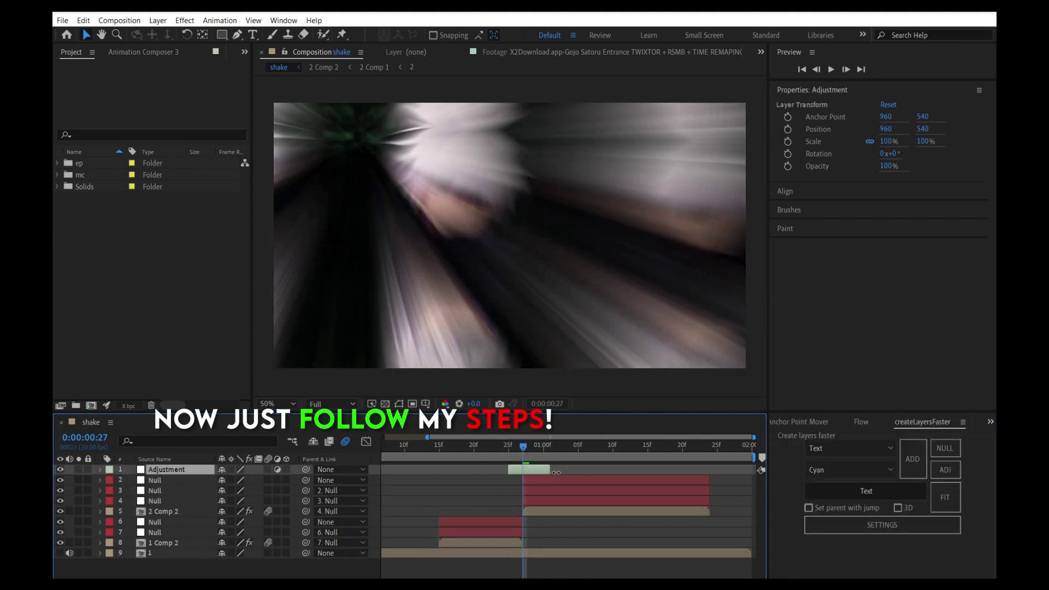
{"action": "key", "text": "ctrl+space"}
{"action": "type", "text": "twitch"}
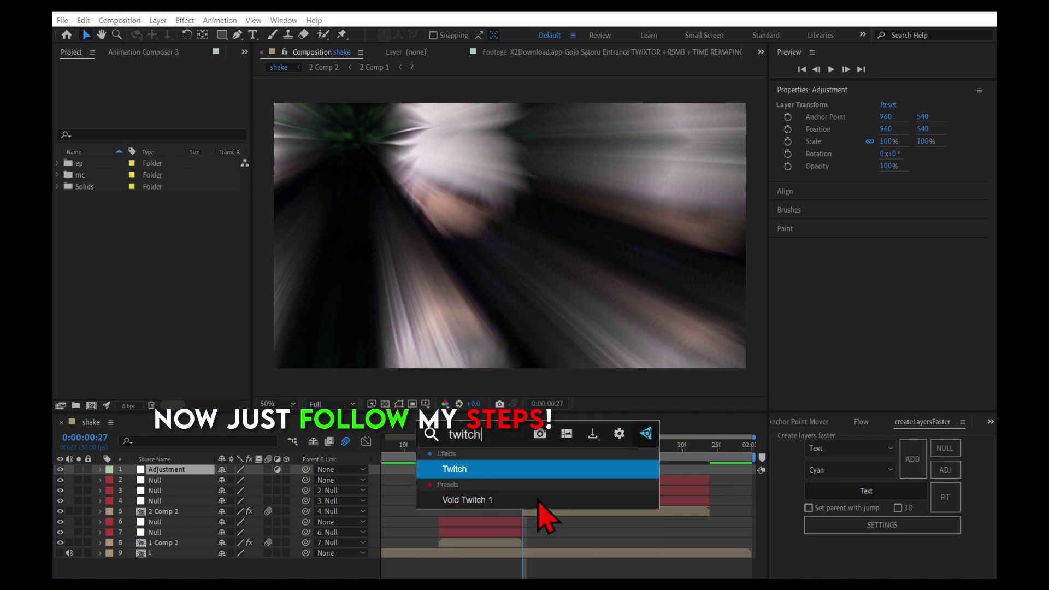
{"action": "key", "text": "Return"}
Step: Keyframe Twitch Amount 0–100–0 around frame 27, enable Slide, and set speed 12
{"action": "key", "text": "u"}
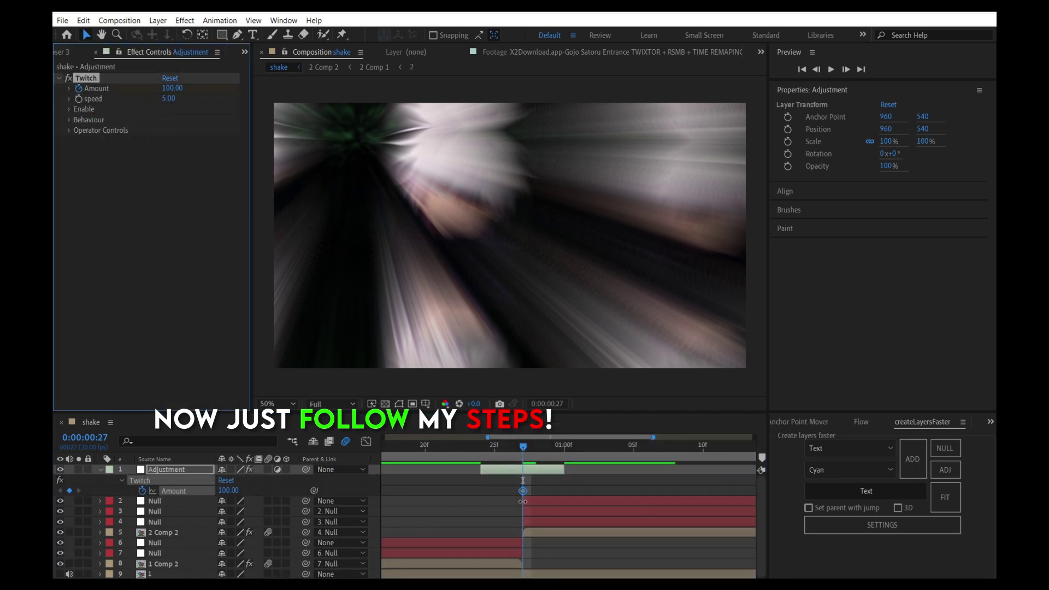
{"action": "key", "text": "Page_Up"}
{"action": "key", "text": "Page_Up"}
{"action": "key", "text": "Page_Up"}
{"action": "key", "text": "Page_Down"}
{"action": "key", "text": "Page_Down"}
{"action": "key", "text": "Page_Down"}
{"action": "left_click", "coordinate": [169, 89]}
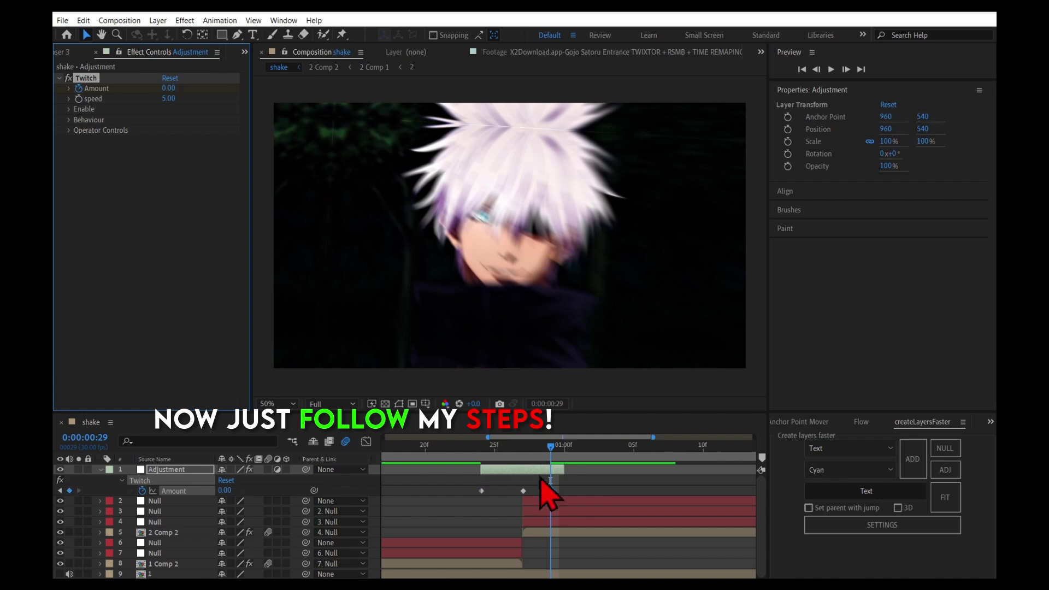
{"action": "key", "text": "Page_Up"}
{"action": "key", "text": "Page_Up"}
{"action": "left_click", "coordinate": [69, 109]}
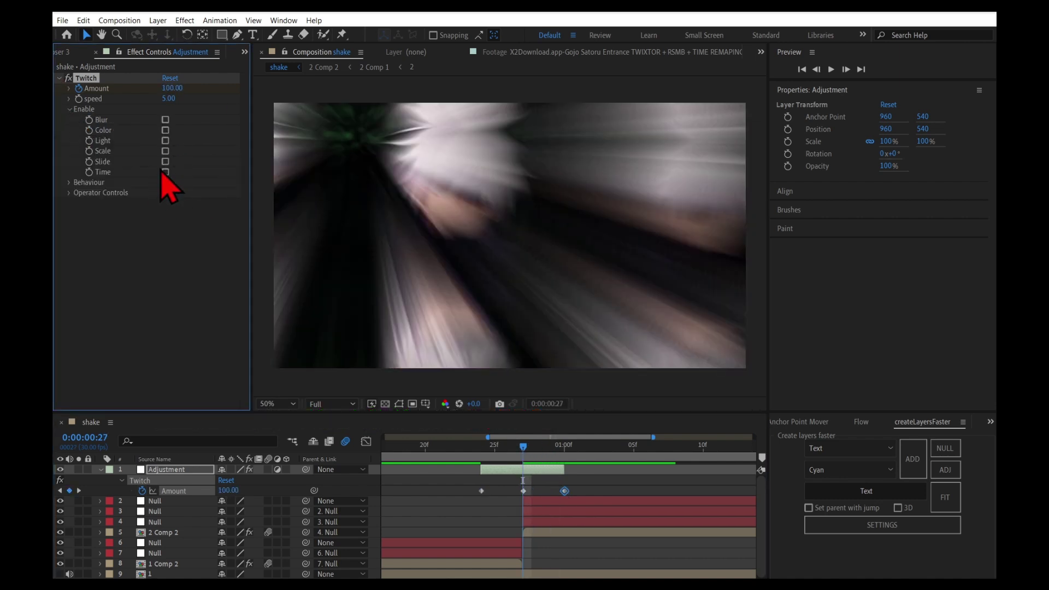
{"action": "left_click", "coordinate": [165, 161]}
{"action": "key", "text": "Return"}
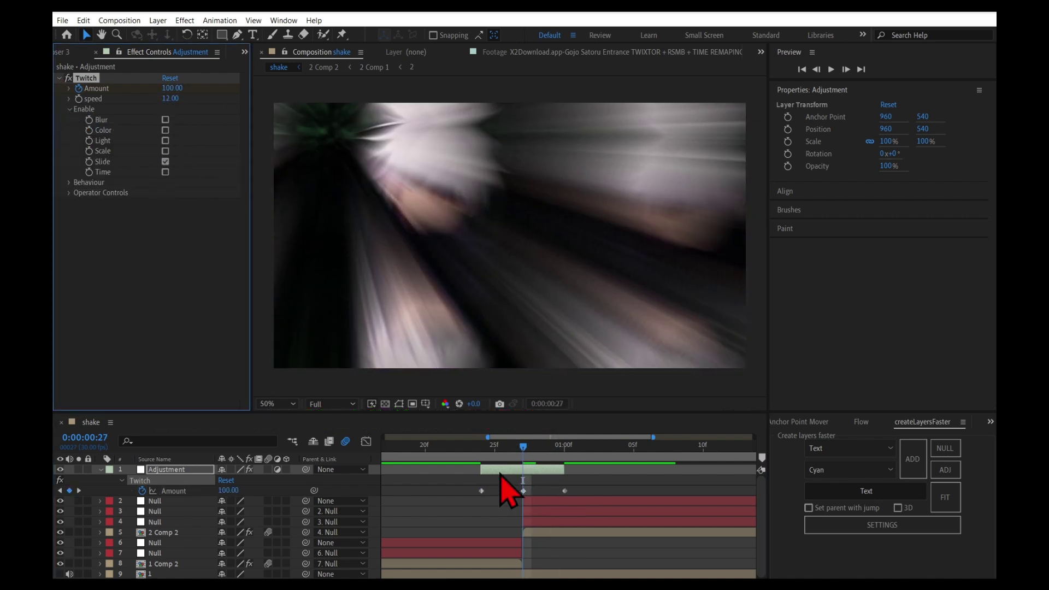
Step: Extend the adjustment layer's ends around the cut and Easy Ease the three Amount keyframes
{"action": "left_click_drag", "start_coordinate": [481, 469], "coordinate": [454, 466]}
{"action": "left_click_drag", "start_coordinate": [580, 470], "coordinate": [593, 470]}
{"action": "left_click", "coordinate": [565, 490]}
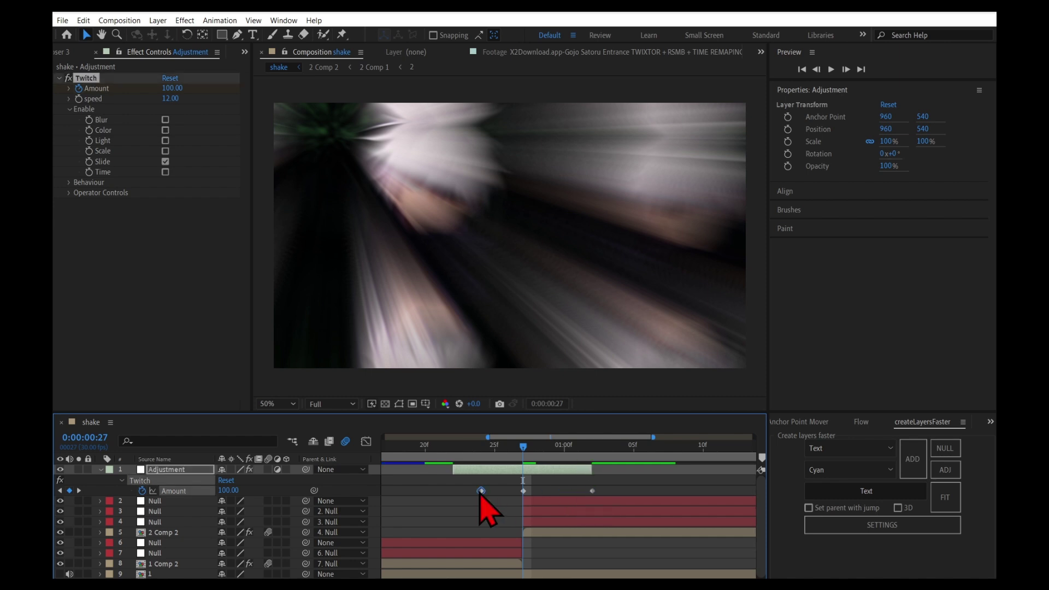
{"action": "left_click_drag", "start_coordinate": [446, 525], "coordinate": [656, 482]}
{"action": "key", "text": "F9"}
Step: In the value graph, steepen the Twitch Amount curve's rise and sharpen its fall-off
{"action": "key", "text": "shift+F3"}
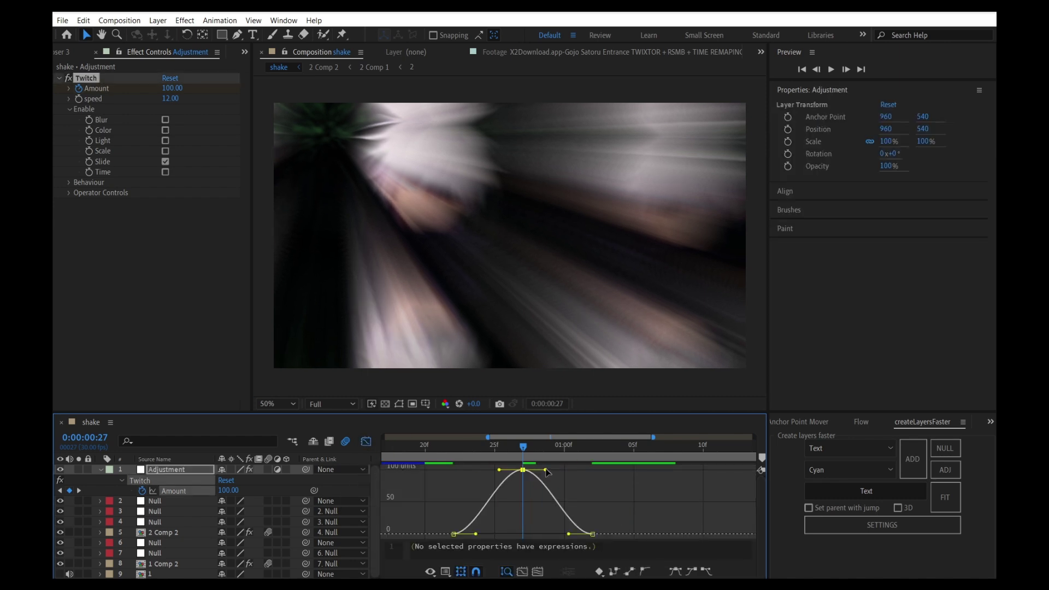
{"action": "mouse_move", "coordinate": [545, 470]}
{"action": "left_mouse_down"}
{"action": "mouse_move", "coordinate": [526, 516]}
{"action": "mouse_move", "coordinate": [531, 533]}
{"action": "mouse_move", "coordinate": [489, 479]}
{"action": "left_mouse_up"}
{"action": "left_click", "coordinate": [477, 533]}
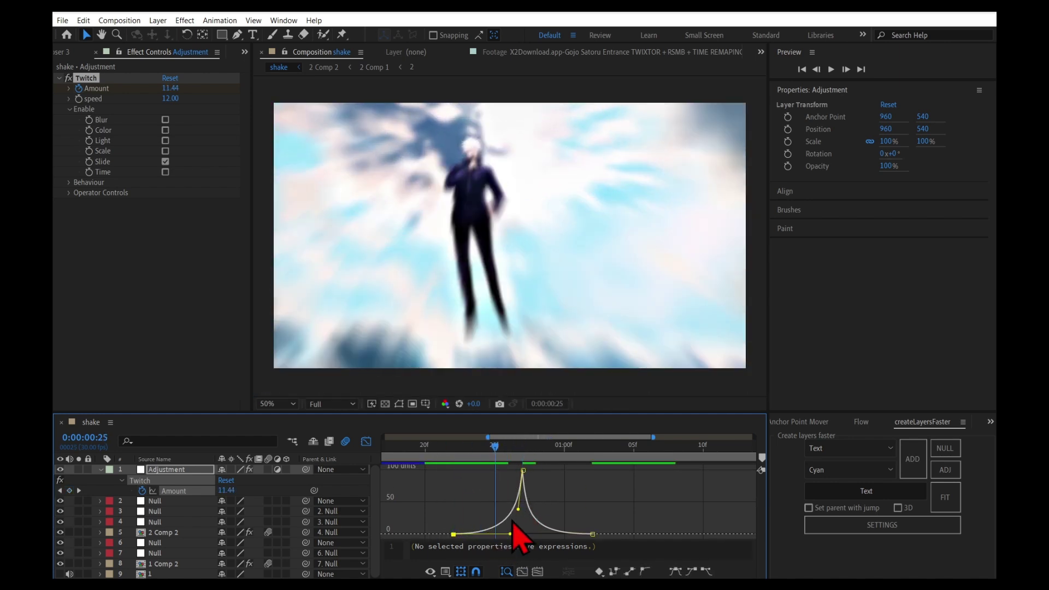
{"action": "left_click_drag", "start_coordinate": [517, 509], "coordinate": [518, 488]}
{"action": "mouse_move", "coordinate": [509, 533]}
{"action": "left_mouse_down"}
{"action": "mouse_move", "coordinate": [495, 534]}
{"action": "mouse_move", "coordinate": [539, 530]}
{"action": "left_mouse_up"}
{"action": "left_click", "coordinate": [532, 492]}
{"action": "left_click_drag", "start_coordinate": [525, 452], "coordinate": [377, 456]}
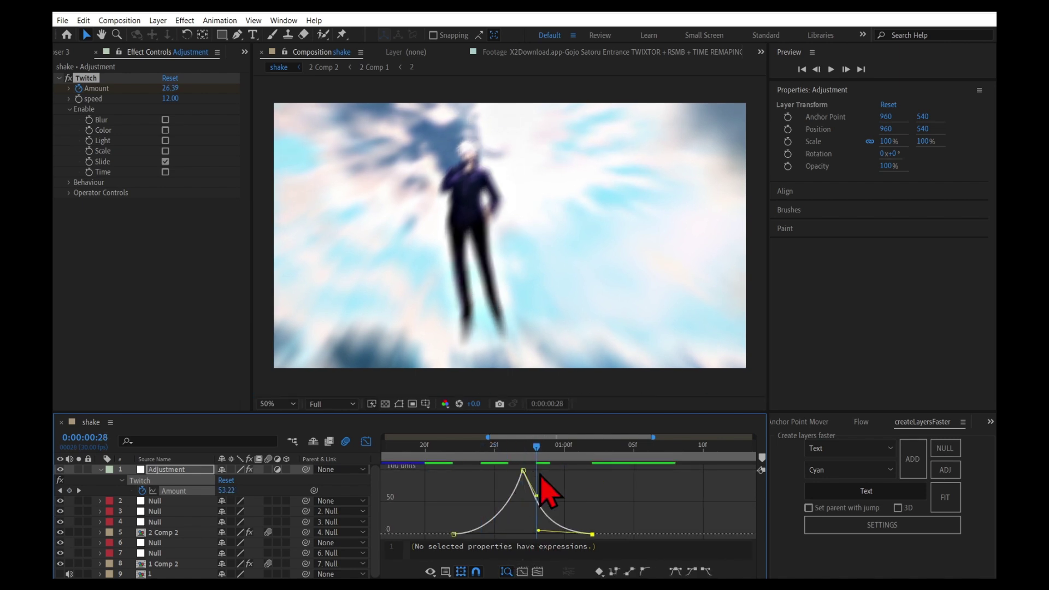
Step: Collapse the layer, fit the comp in the timeline, and preview from frame 25
{"action": "left_click", "coordinate": [366, 441]}
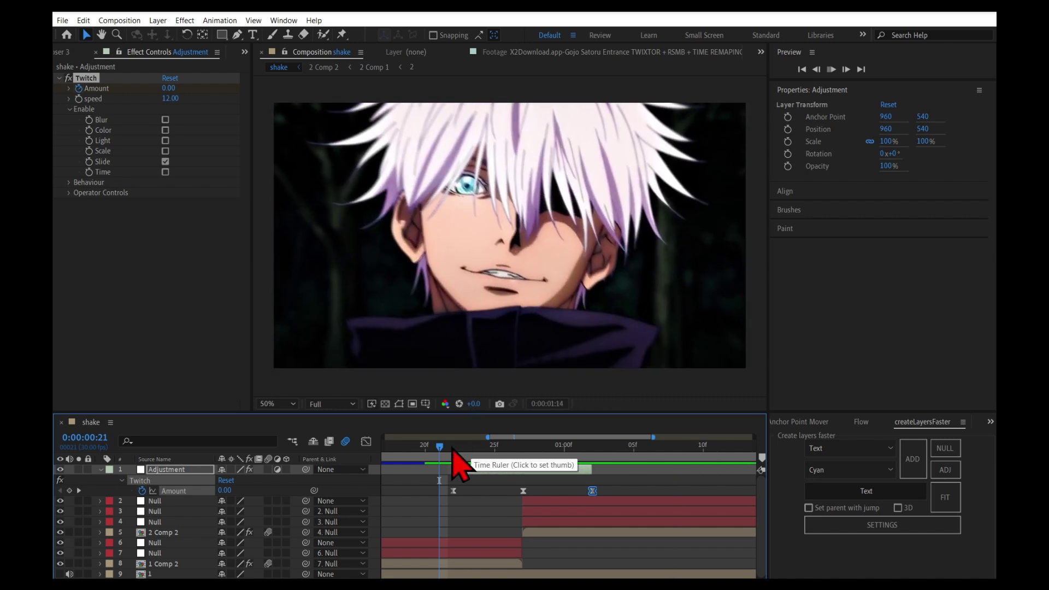
{"action": "left_click_drag", "start_coordinate": [440, 447], "coordinate": [492, 449]}
{"action": "key", "text": "u"}
{"action": "key", "text": "semicolon"}
{"action": "key", "text": "space"}
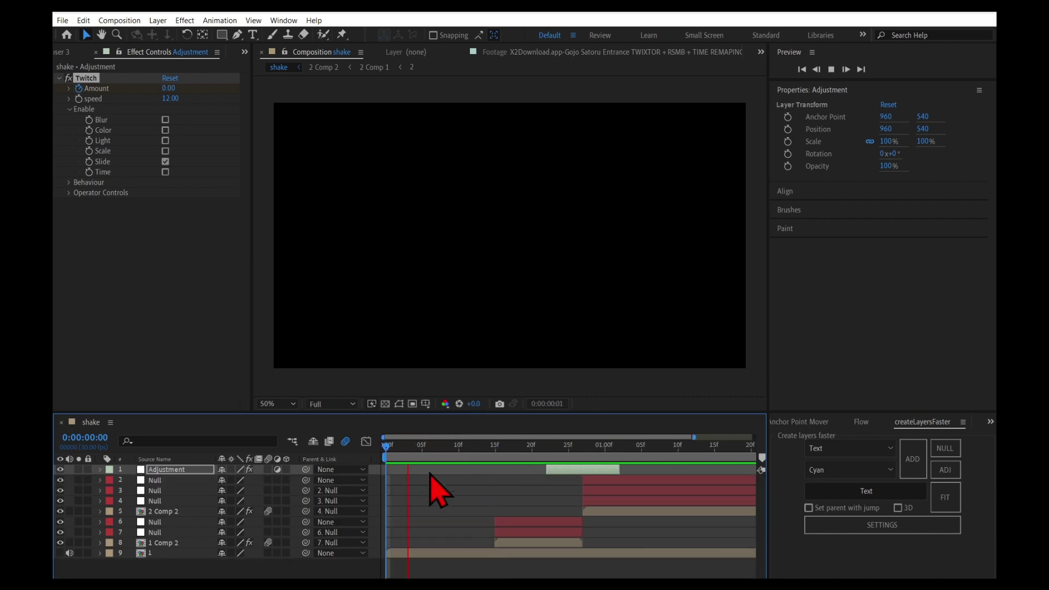
Step: Steepen the Amount speed curve's easing further and preview the transition from frame 20
{"action": "left_click", "coordinate": [366, 441]}
{"action": "left_click_drag", "start_coordinate": [568, 527], "coordinate": [553, 527]}
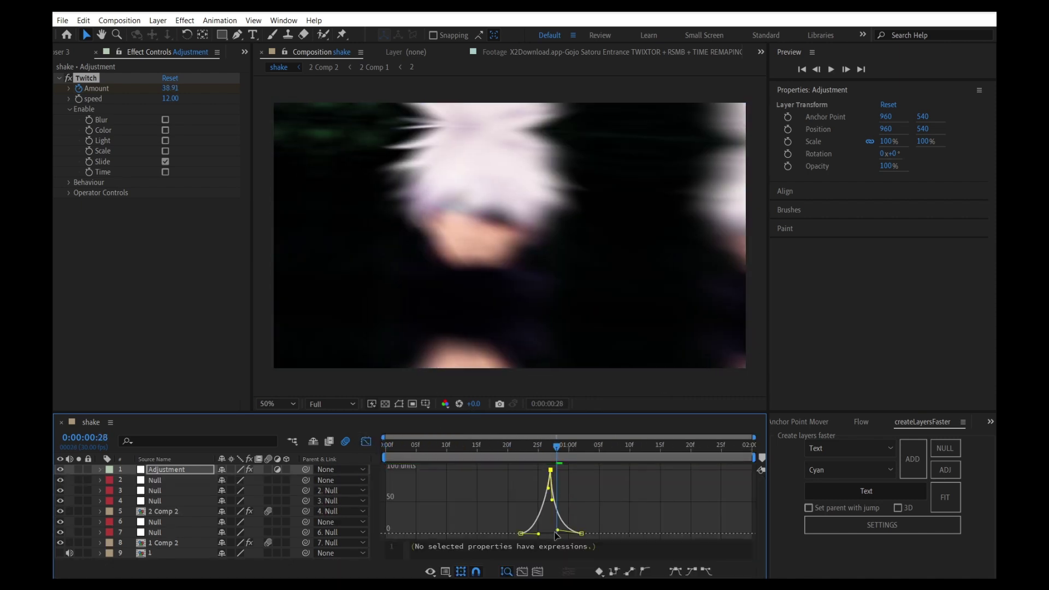
{"action": "left_click", "coordinate": [366, 442]}
{"action": "left_click_drag", "start_coordinate": [555, 457], "coordinate": [514, 459]}
{"action": "left_click", "coordinate": [508, 458]}
{"action": "key", "text": "space"}
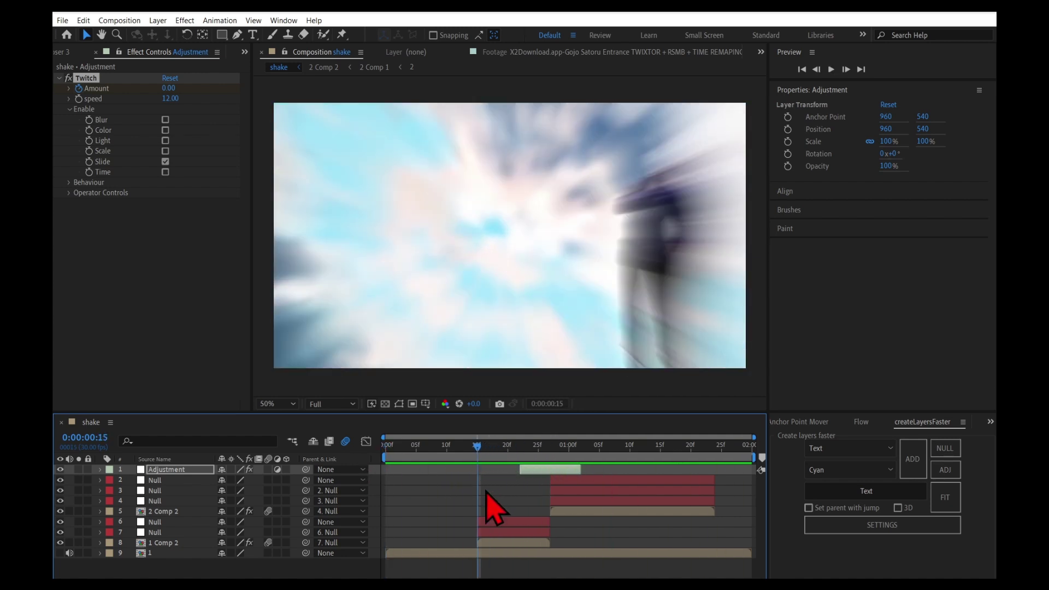
{"action": "left_click", "coordinate": [494, 522]}
Step: Add a new adjustment layer at the cut and apply Turbulent Displace to it
{"action": "left_click", "coordinate": [931, 471]}
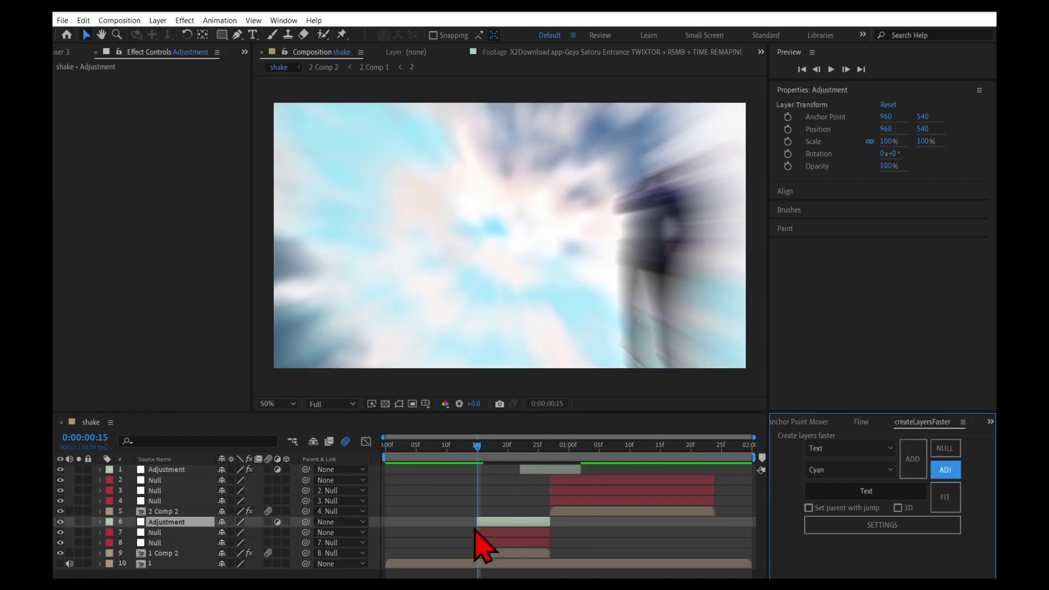
{"action": "scroll", "coordinate": [474, 532], "scroll_direction": "up", "scroll_amount": 2}
{"action": "key", "text": "ctrl+space"}
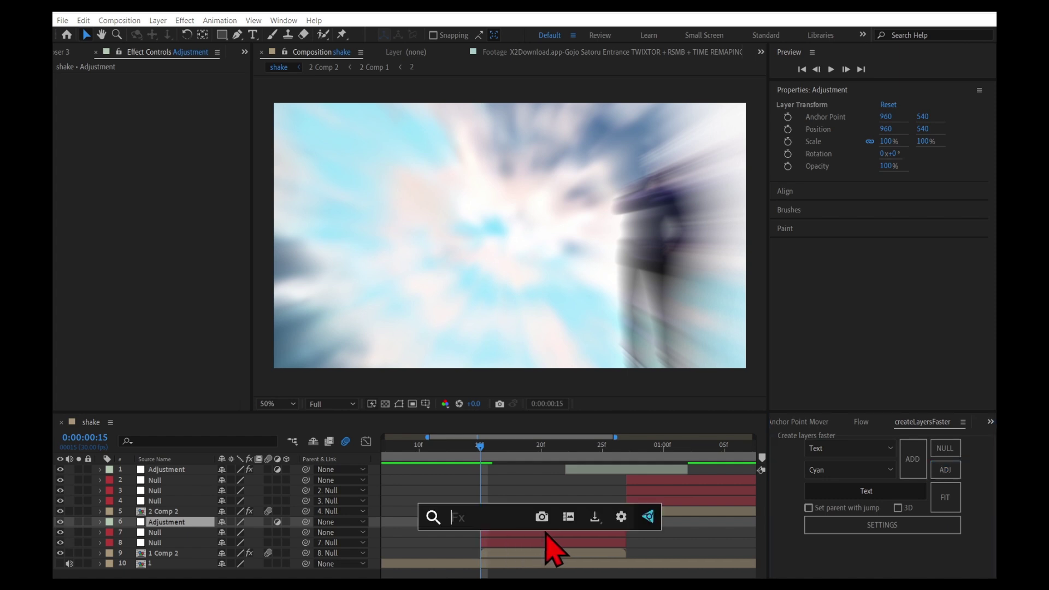
{"action": "type", "text": "turb"}
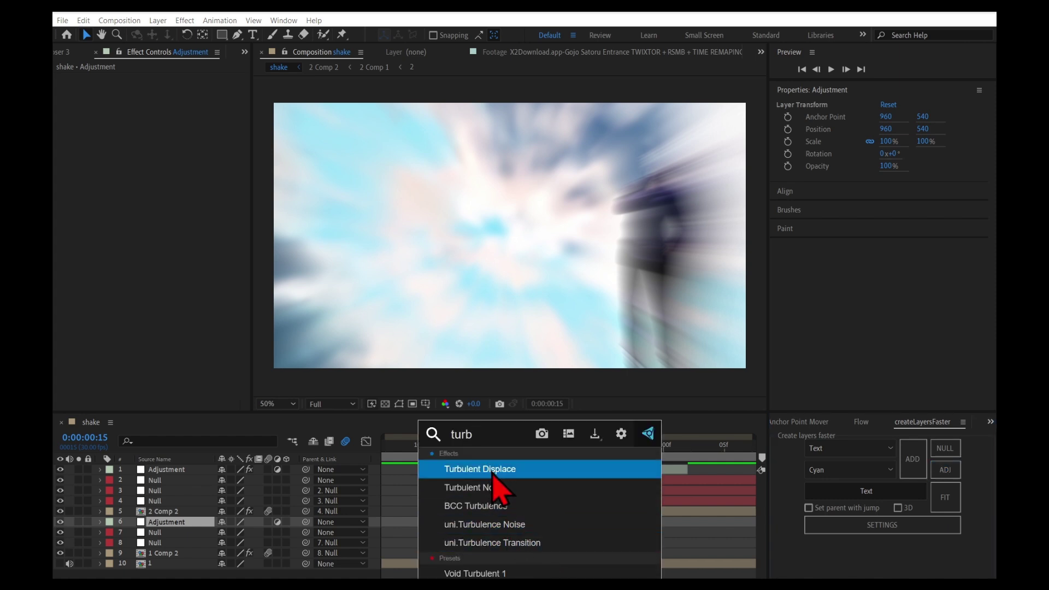
{"action": "left_click", "coordinate": [494, 470]}
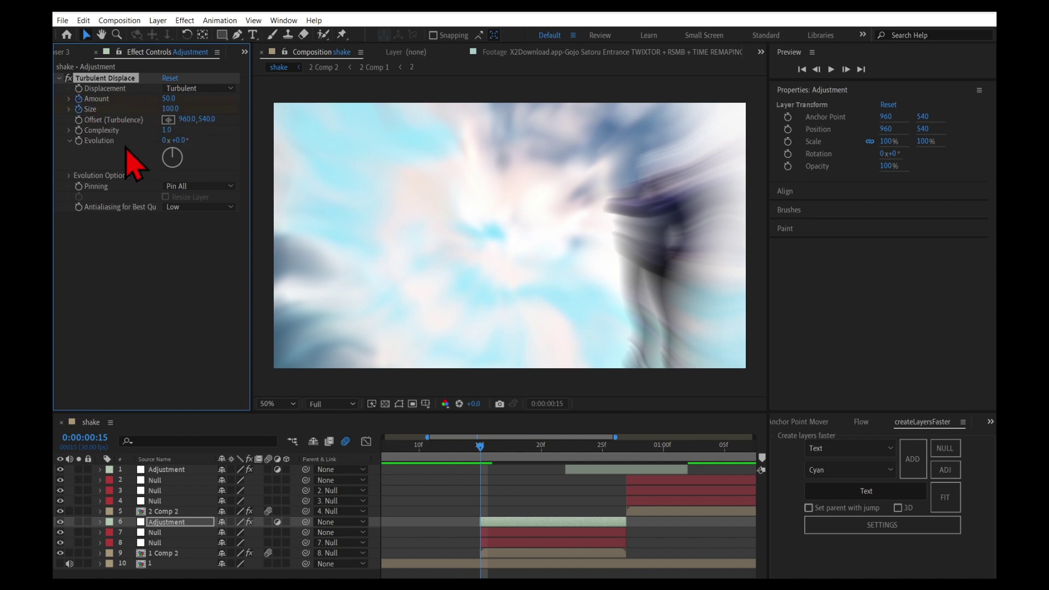
Step: At frame 22, key Turbulent Displace Amount to 0 and Size to 400, staggering the end keyframes
{"action": "key", "text": "u"}
{"action": "scroll", "coordinate": [495, 544], "scroll_direction": "down", "scroll_amount": 1}
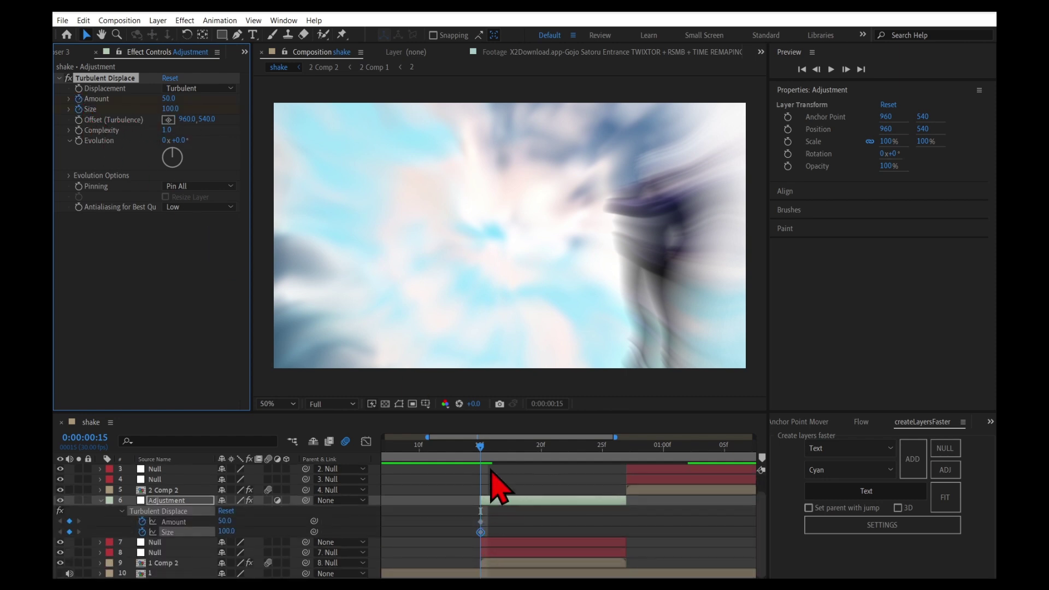
{"action": "left_click", "coordinate": [566, 446]}
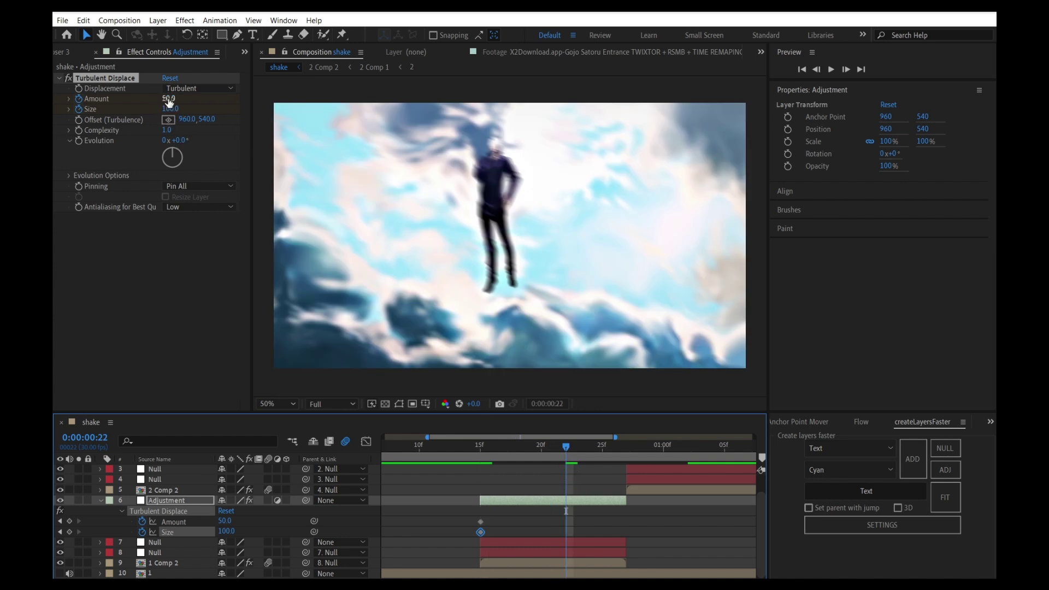
{"action": "left_click", "coordinate": [167, 98]}
{"action": "type", "text": "0"}
{"action": "key", "text": "Return"}
{"action": "type", "text": "400"}
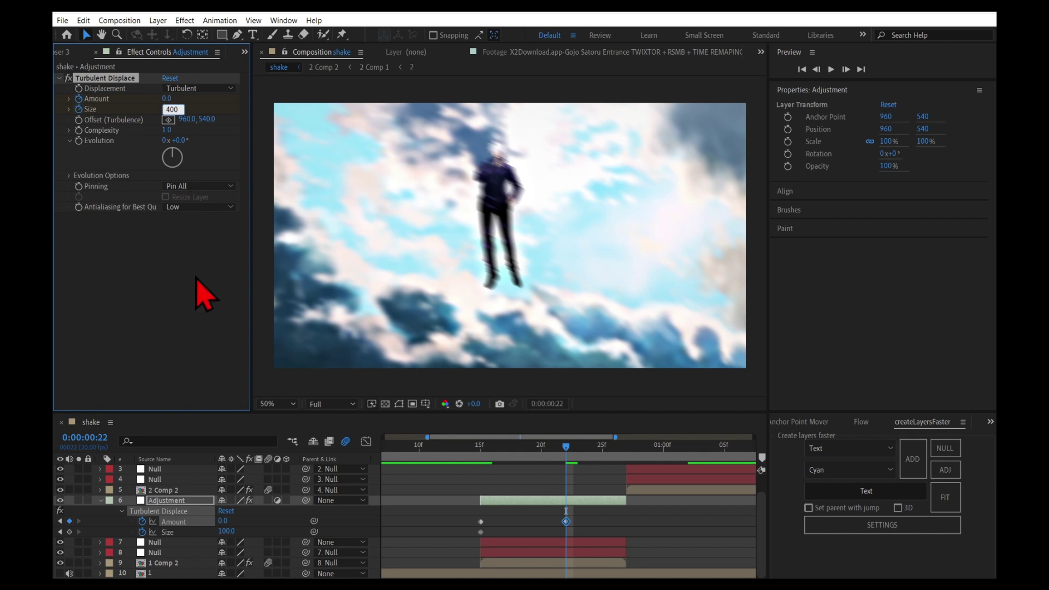
{"action": "key", "text": "Return"}
{"action": "left_click", "coordinate": [566, 532]}
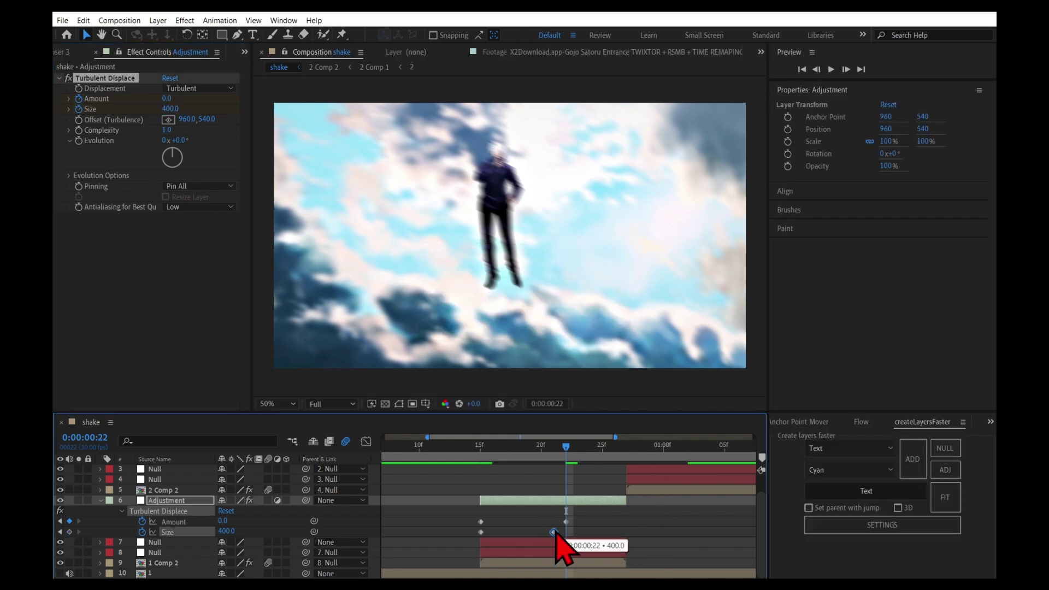
{"action": "mouse_move", "coordinate": [566, 531]}
{"action": "left_mouse_down"}
{"action": "mouse_move", "coordinate": [542, 531]}
{"action": "mouse_move", "coordinate": [594, 528]}
{"action": "mouse_move", "coordinate": [553, 532]}
{"action": "left_mouse_up"}
Step: Back at frame 15, key Amount at 80 and select both Amount keyframes
{"action": "left_click_drag", "start_coordinate": [563, 467], "coordinate": [481, 468]}
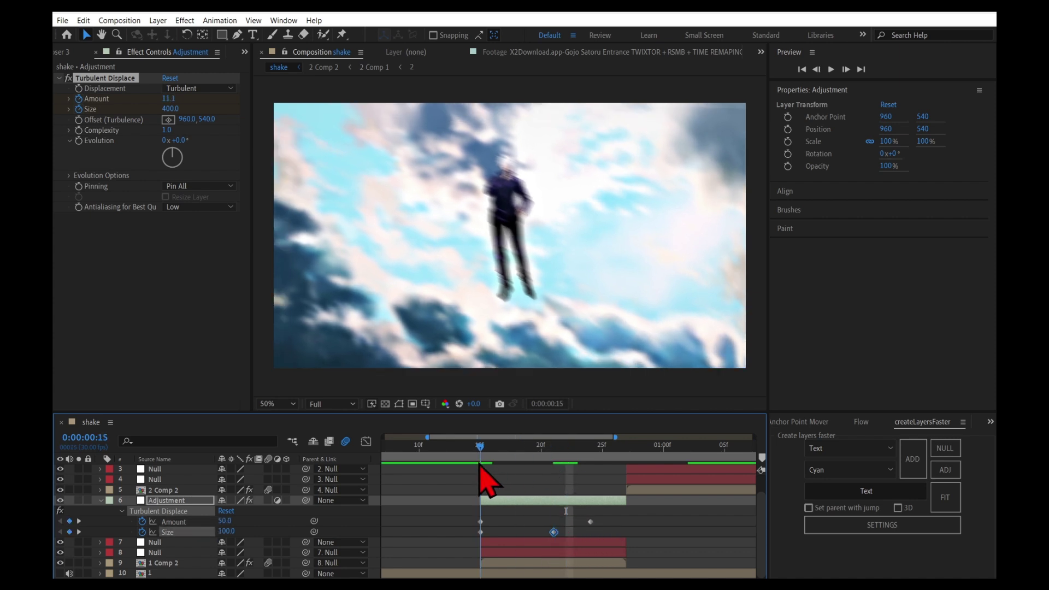
{"action": "left_click", "coordinate": [170, 99]}
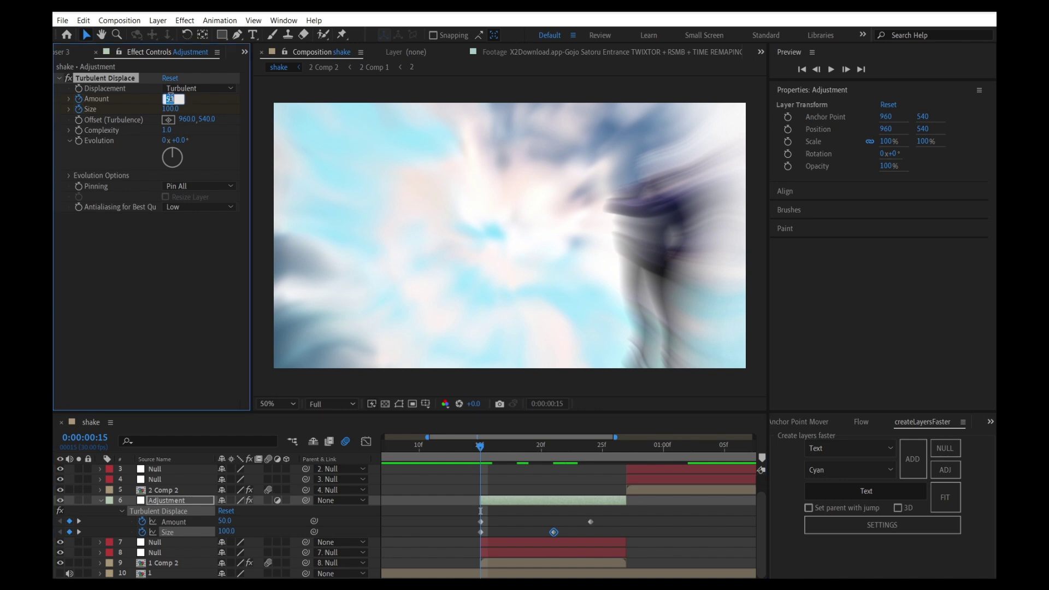
{"action": "key", "text": "Return"}
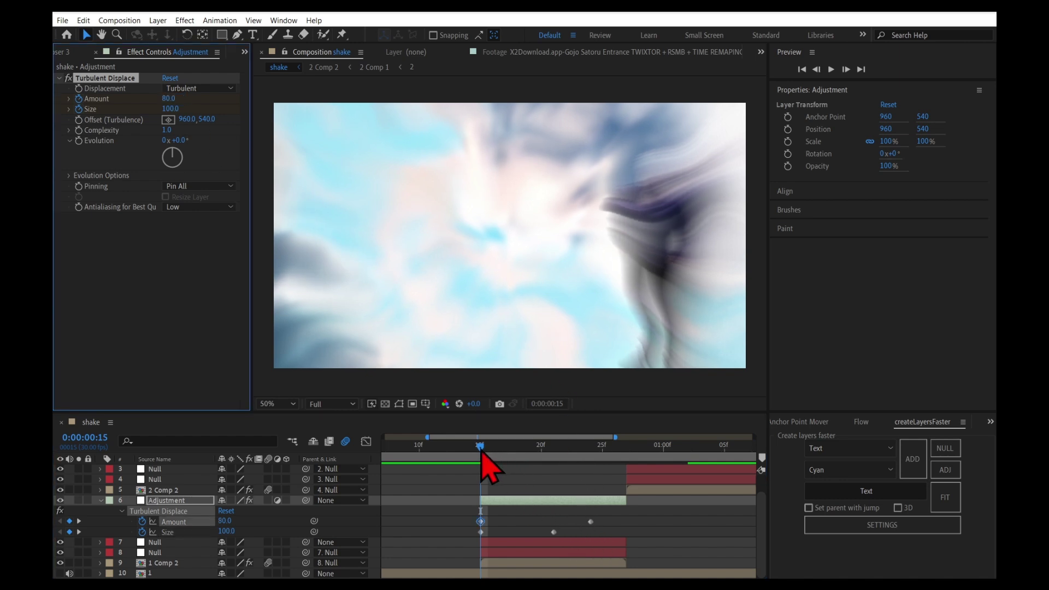
{"action": "left_click", "coordinate": [200, 523]}
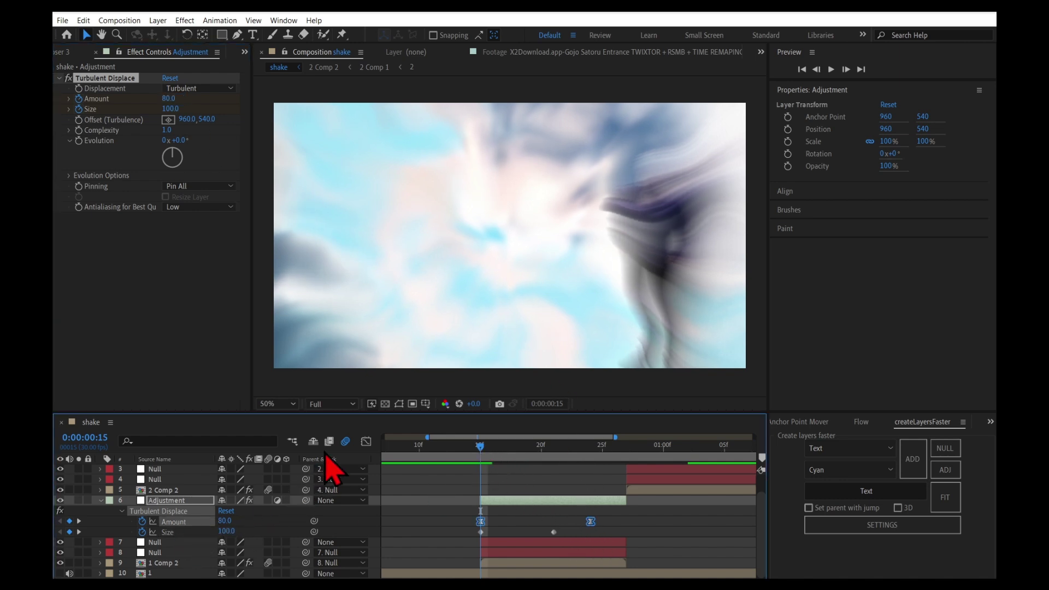
Step: Curve the Amount keyframes into a steep ease-out with a long ease into the final key
{"action": "left_click", "coordinate": [366, 444]}
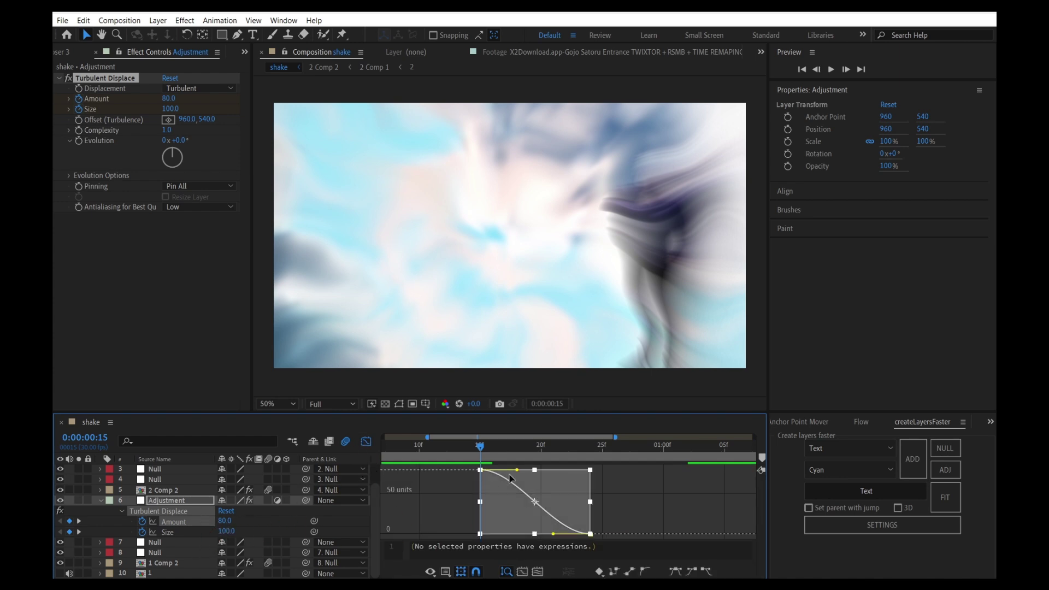
{"action": "left_click_drag", "start_coordinate": [516, 470], "coordinate": [481, 514]}
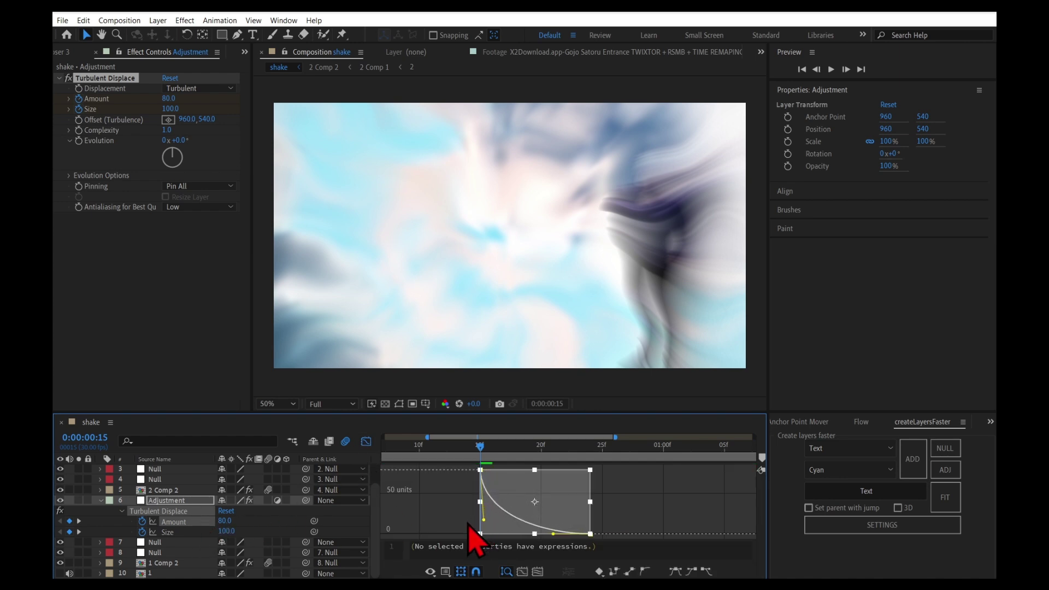
{"action": "left_click_drag", "start_coordinate": [553, 534], "coordinate": [490, 525]}
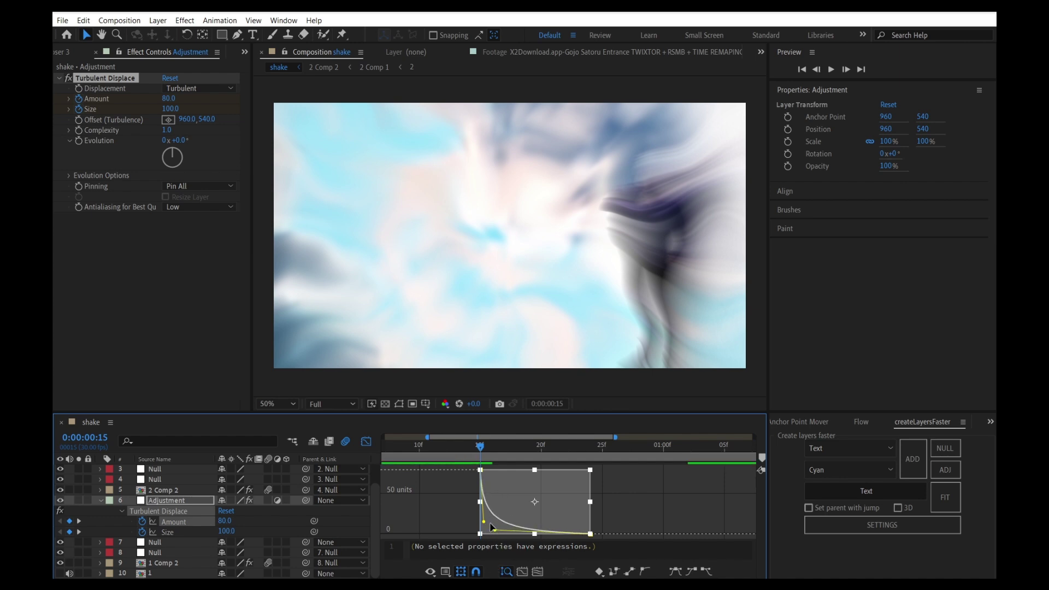
{"action": "left_click", "coordinate": [367, 442]}
{"action": "left_click_drag", "start_coordinate": [487, 459], "coordinate": [541, 462]}
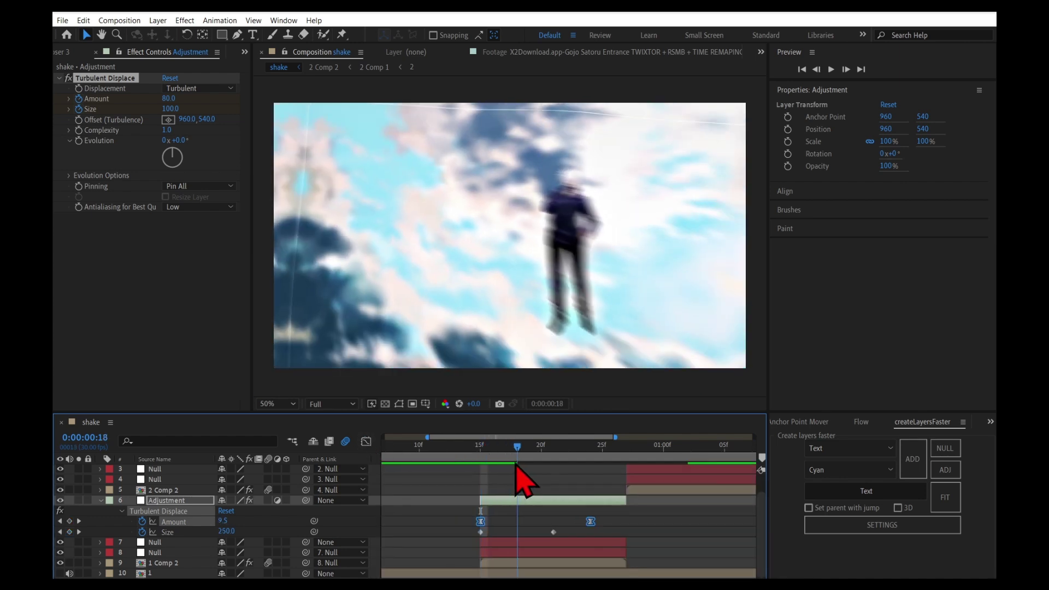
Step: Duplicate the Turbulent Displace effect and show both effects' keyframes at frame 18
{"action": "left_click", "coordinate": [107, 77]}
{"action": "key", "text": "ctrl+d"}
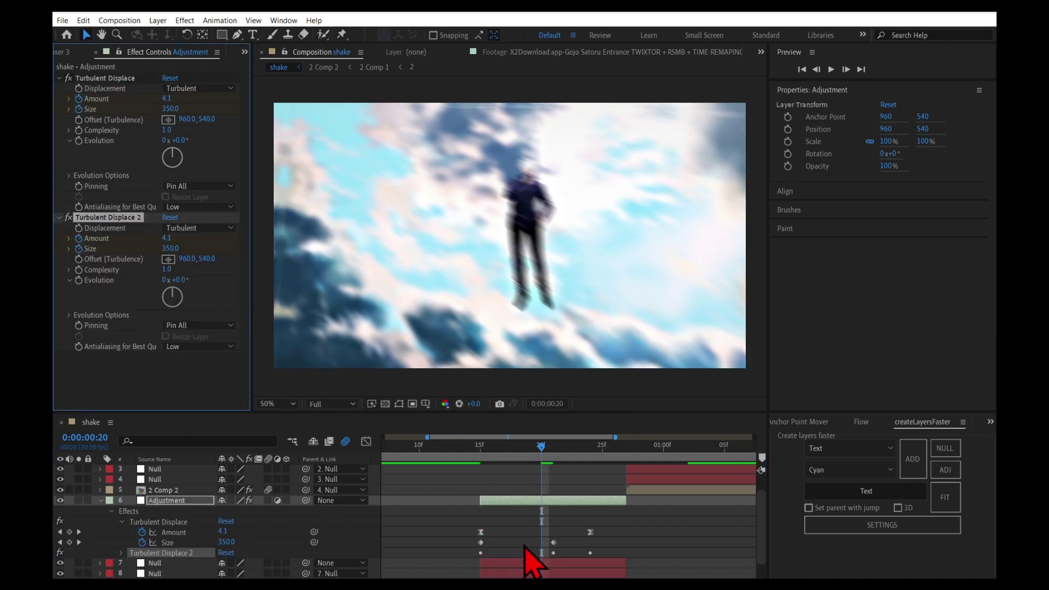
{"action": "key", "text": "u"}
{"action": "key", "text": "u"}
{"action": "left_click", "coordinate": [526, 449]}
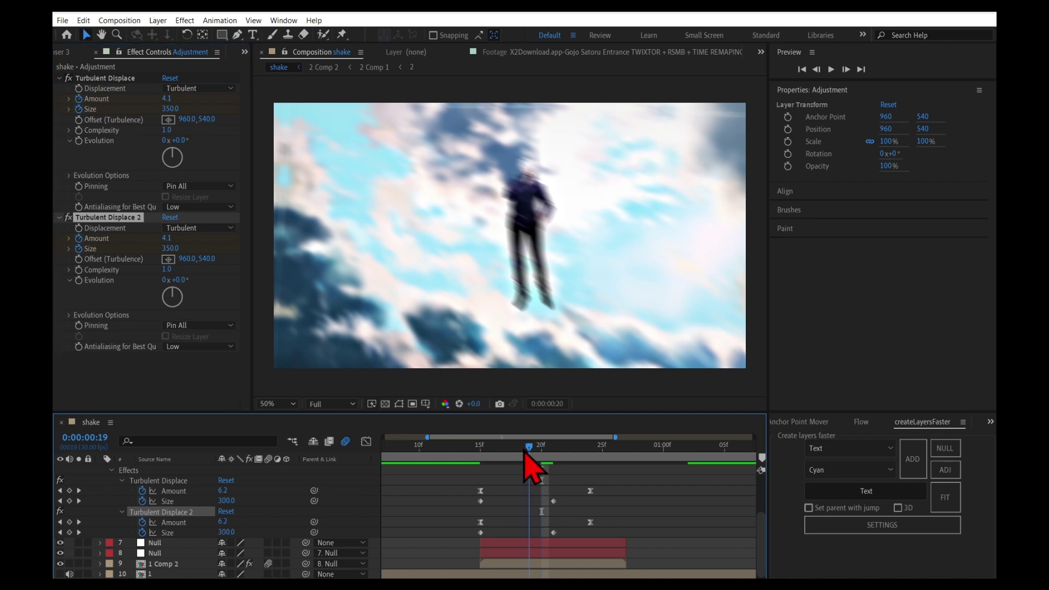
{"action": "left_click_drag", "start_coordinate": [525, 451], "coordinate": [505, 453]}
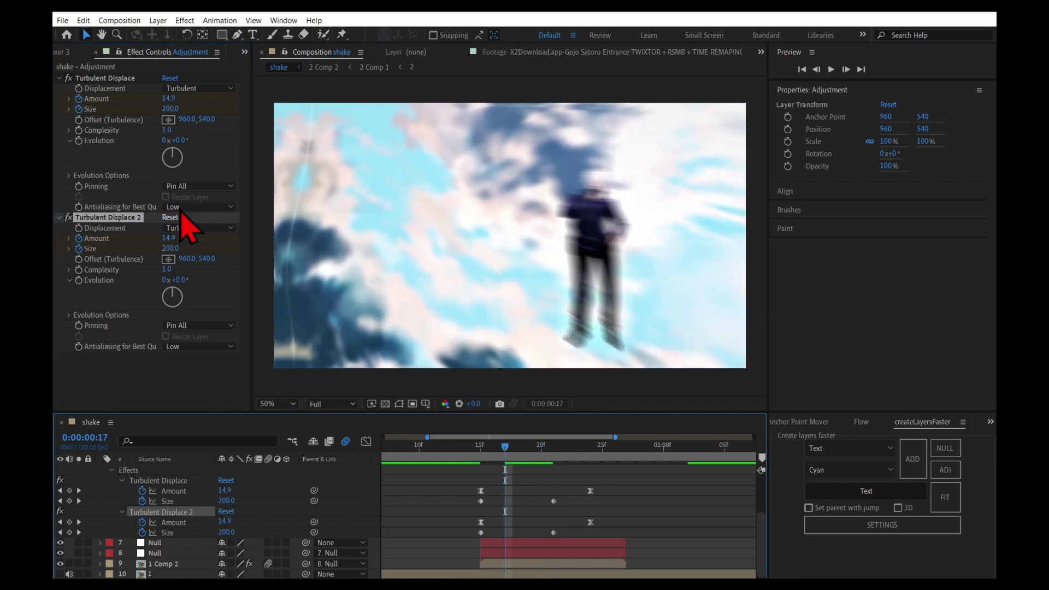
Step: Add a 166.9 Amount peak keyframe to the first effect, then stretch its Amount and Size keyframes later
{"action": "left_click_drag", "start_coordinate": [169, 99], "coordinate": [189, 35]}
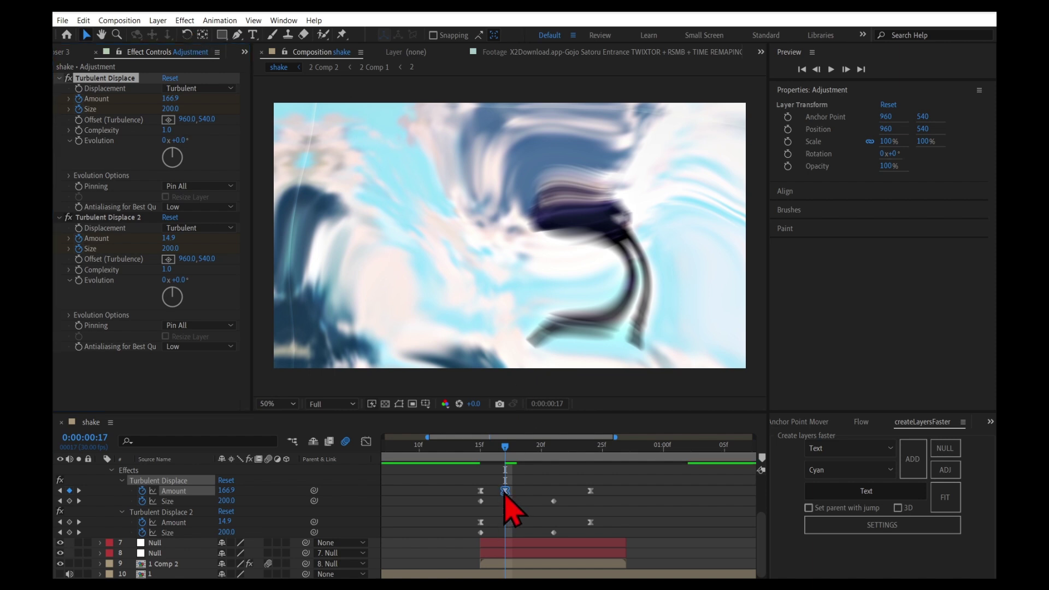
{"action": "left_click_drag", "start_coordinate": [501, 491], "coordinate": [490, 499]}
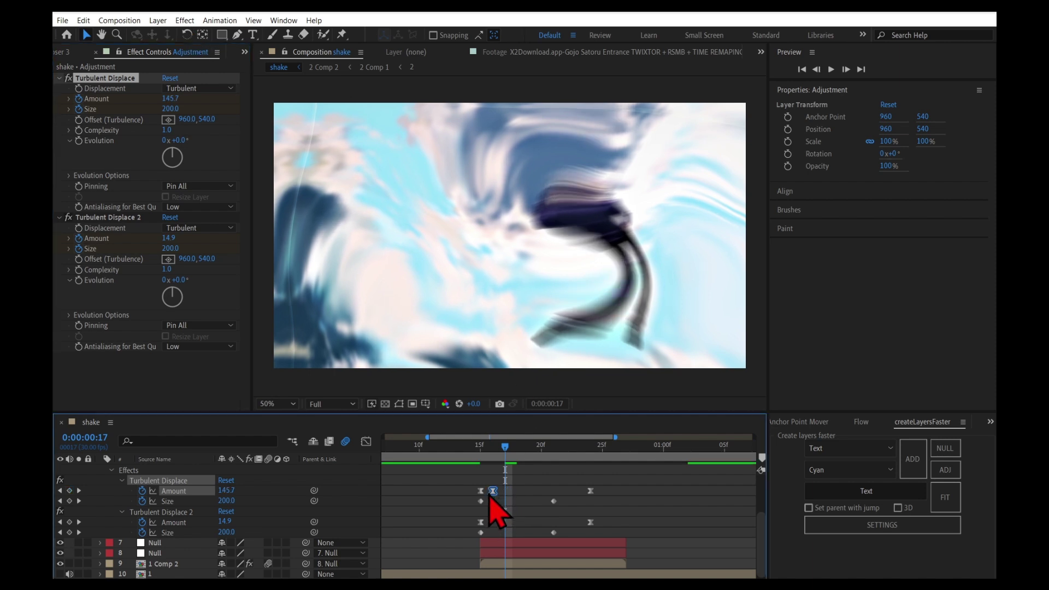
{"action": "left_click_drag", "start_coordinate": [511, 457], "coordinate": [554, 459]}
{"action": "left_click_drag", "start_coordinate": [601, 483], "coordinate": [469, 508]}
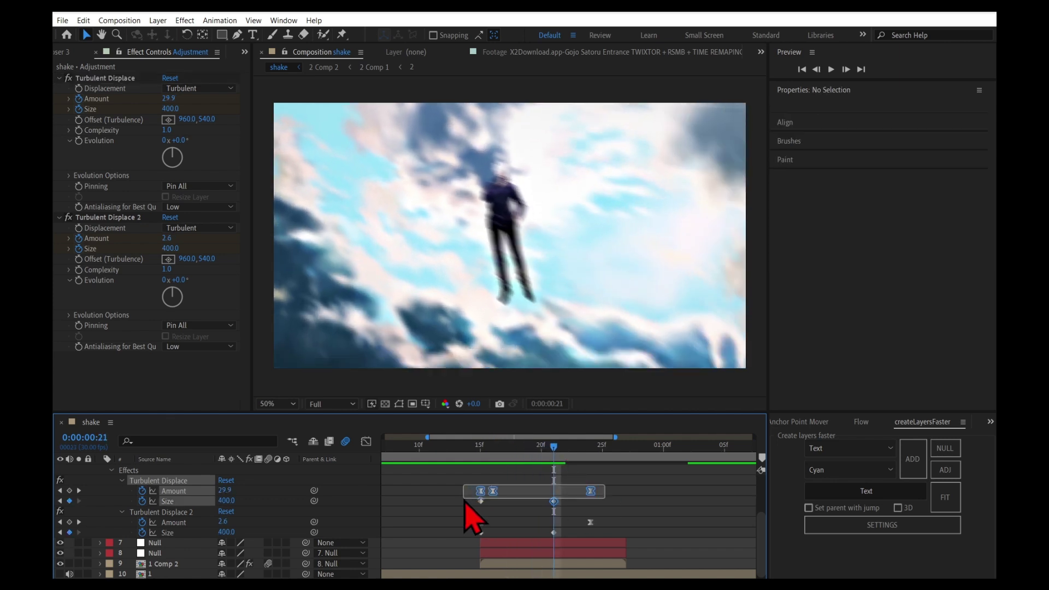
{"action": "scroll", "coordinate": [601, 519], "scroll_direction": "up", "scroll_amount": 2}
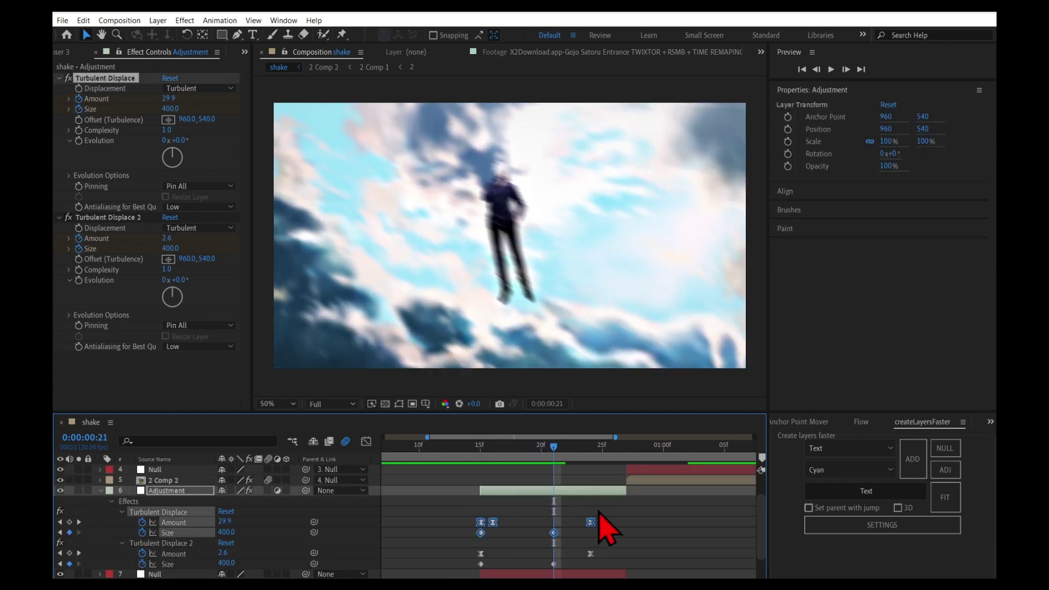
{"action": "left_click_drag", "start_coordinate": [592, 524], "coordinate": [627, 524]}
{"action": "left_click", "coordinate": [656, 529]}
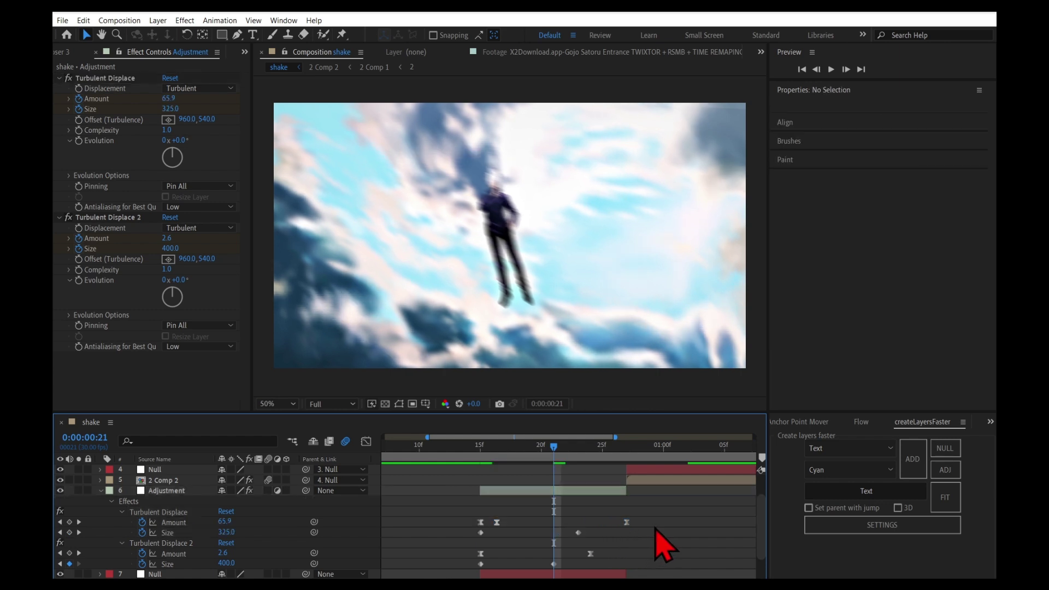
{"action": "left_click", "coordinate": [195, 523]}
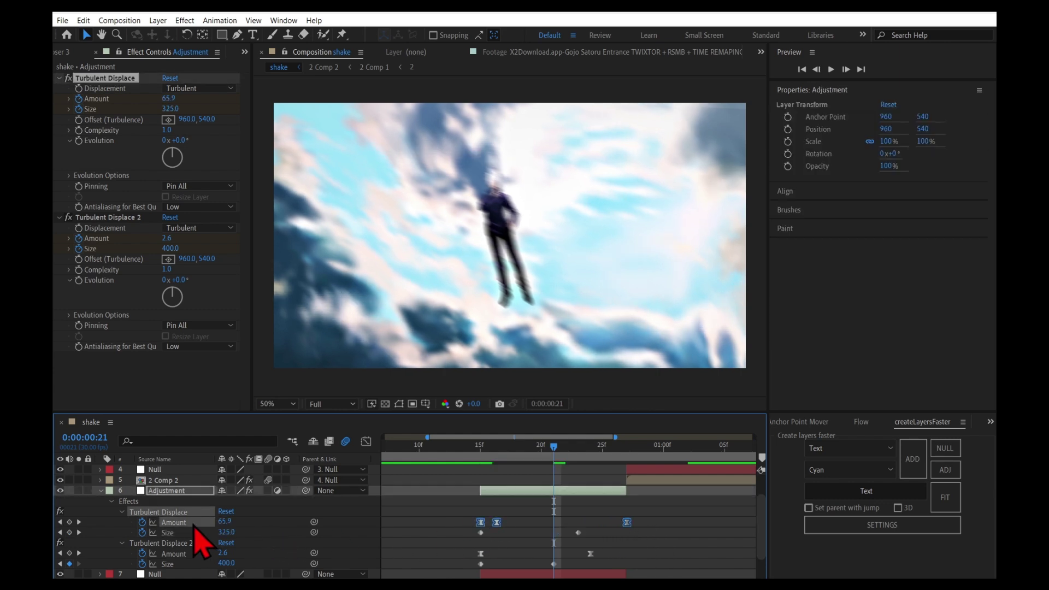
Step: In the Graph Editor, drag the peak Amount keyframe's handle down for a steep falloff
{"action": "left_click", "coordinate": [366, 441]}
{"action": "left_click", "coordinate": [496, 471]}
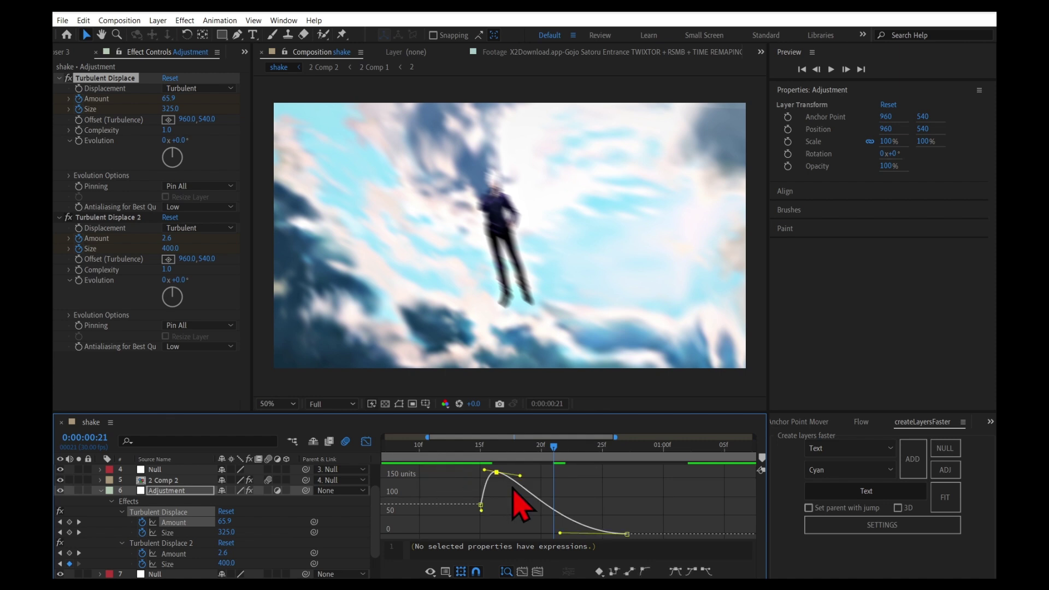
{"action": "mouse_move", "coordinate": [516, 482]}
{"action": "left_mouse_down"}
{"action": "mouse_move", "coordinate": [500, 527]}
{"action": "mouse_move", "coordinate": [521, 538]}
{"action": "left_mouse_up"}
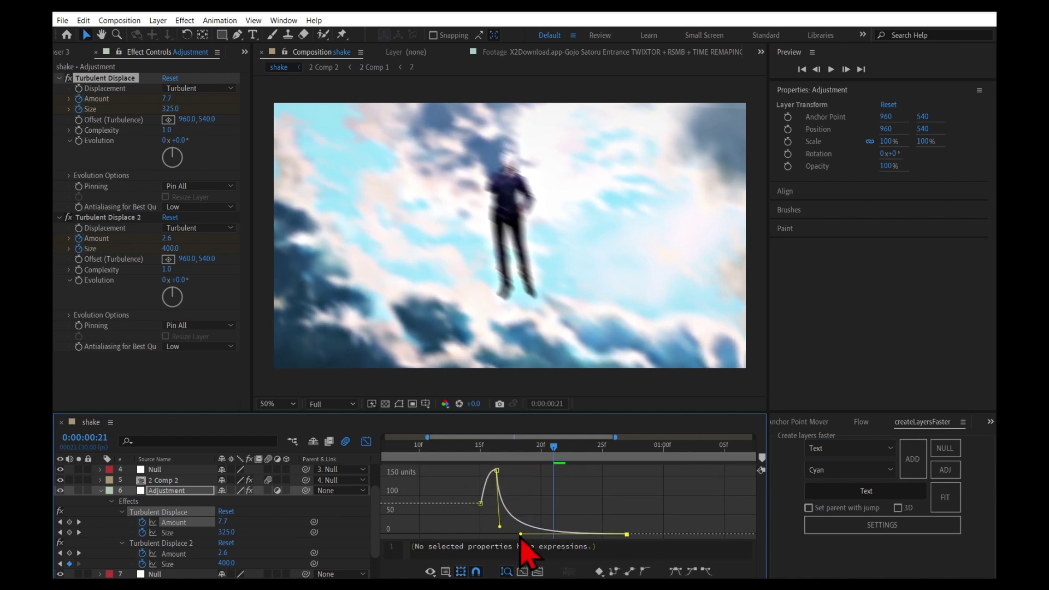
Step: Preview the transition from frame 12 and inspect the warp around frames 16 to 21
{"action": "left_click_drag", "start_coordinate": [554, 447], "coordinate": [442, 454]}
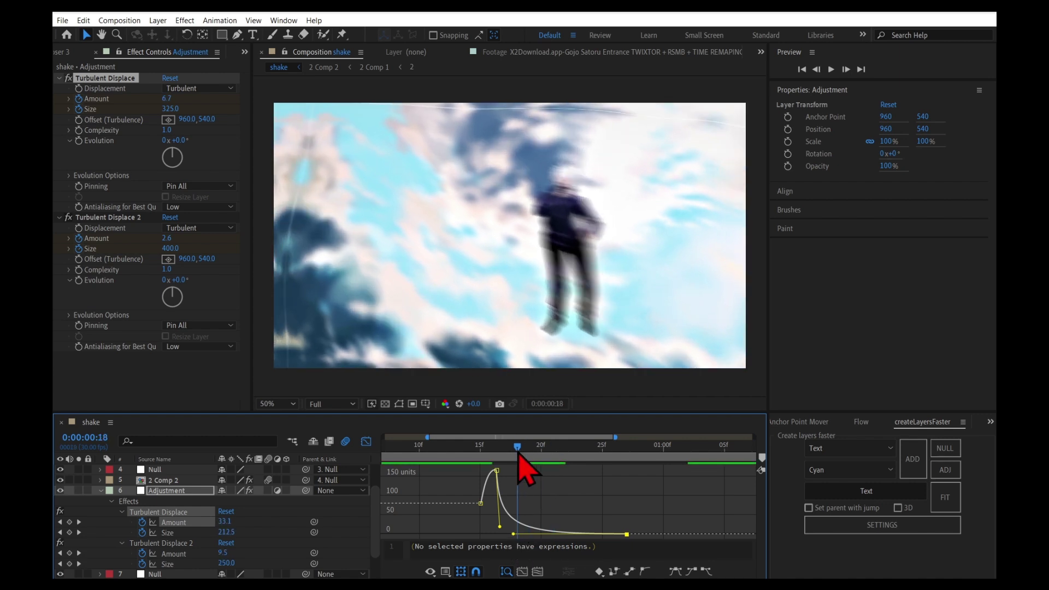
{"action": "key", "text": "space"}
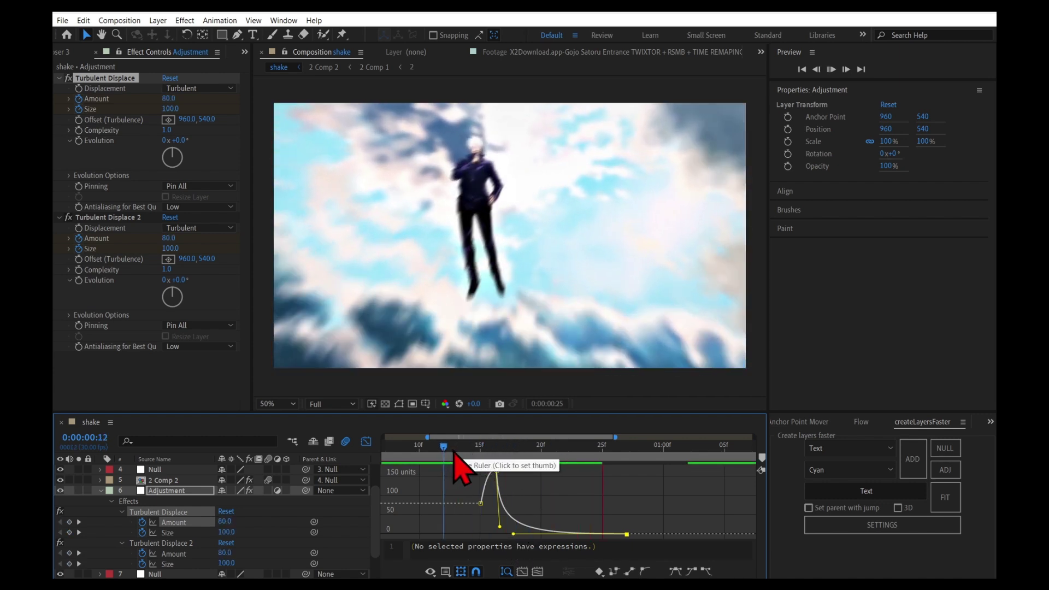
{"action": "left_click", "coordinate": [472, 456]}
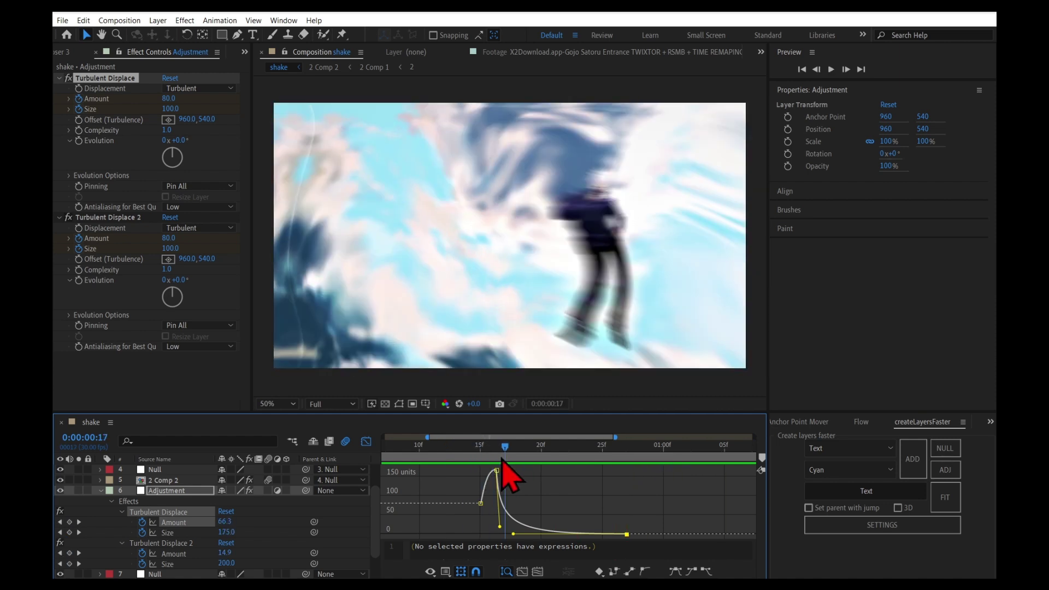
{"action": "key", "text": "space"}
{"action": "left_click", "coordinate": [494, 475]}
{"action": "left_click_drag", "start_coordinate": [495, 480], "coordinate": [557, 479]}
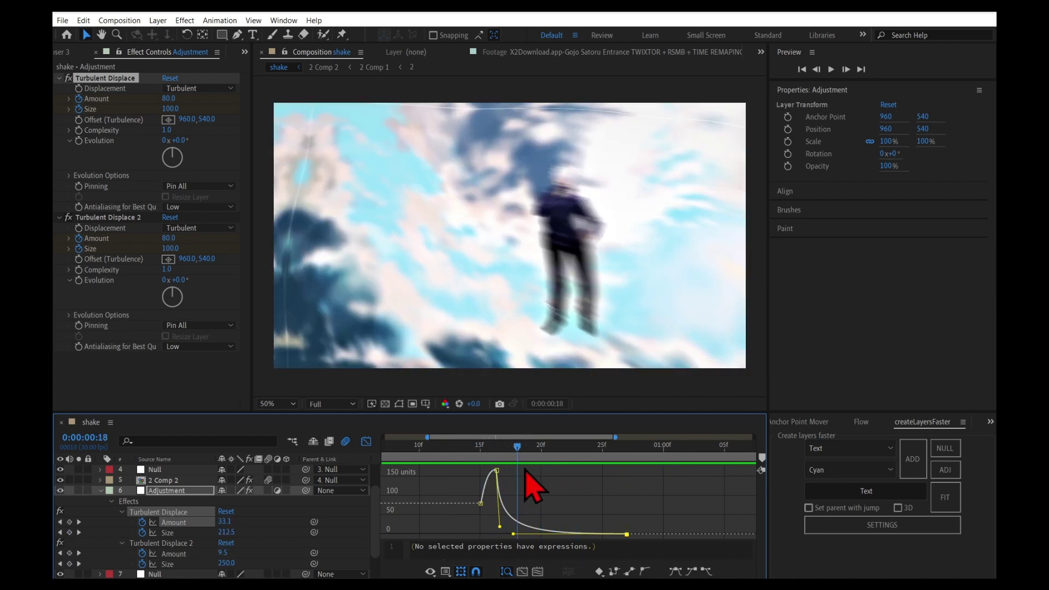
{"action": "left_click", "coordinate": [366, 441]}
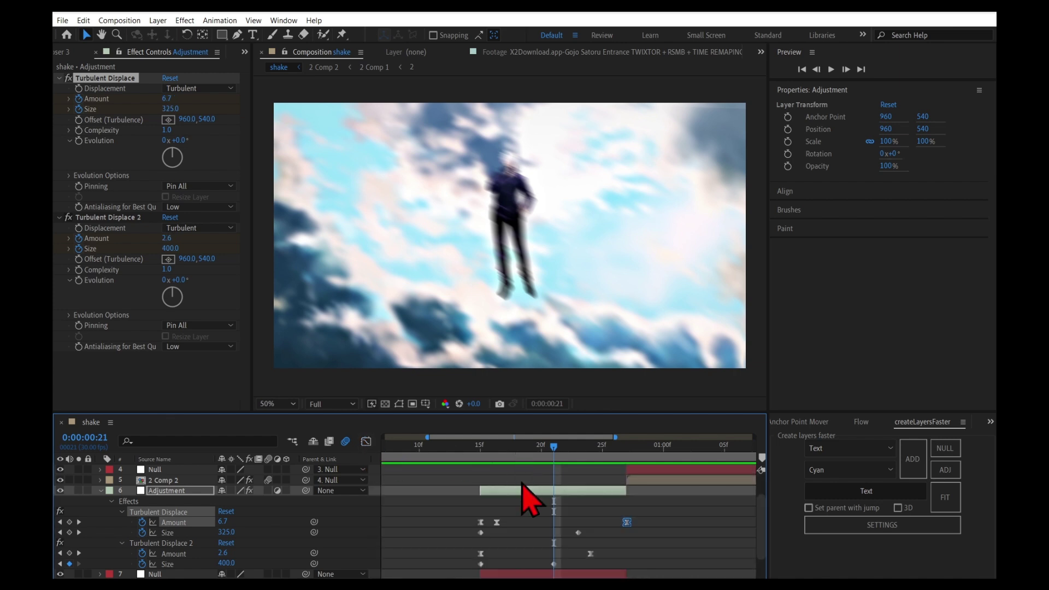
Step: Add another adjustment layer and apply Optics Compensation to it
{"action": "key", "text": "u"}
{"action": "left_click", "coordinate": [945, 469]}
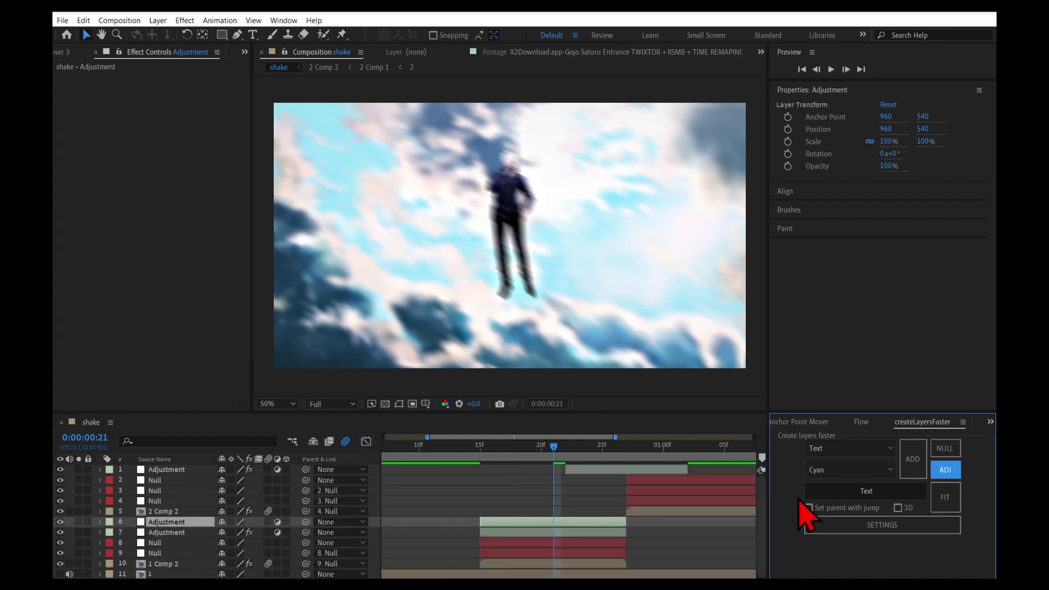
{"action": "key", "text": "ctrl+space"}
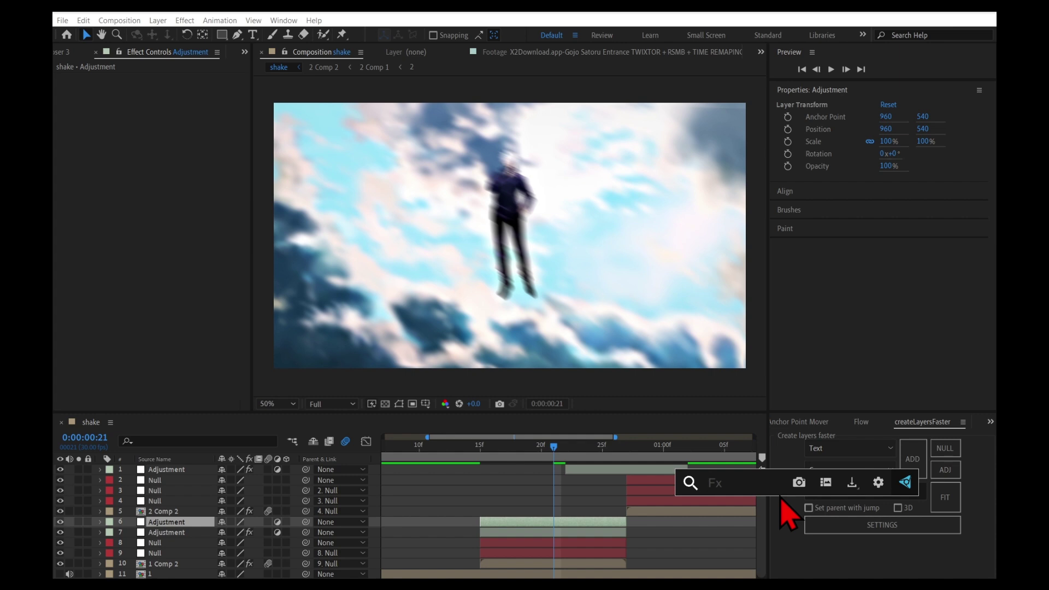
{"action": "type", "text": "op"}
{"action": "left_click", "coordinate": [770, 488]}
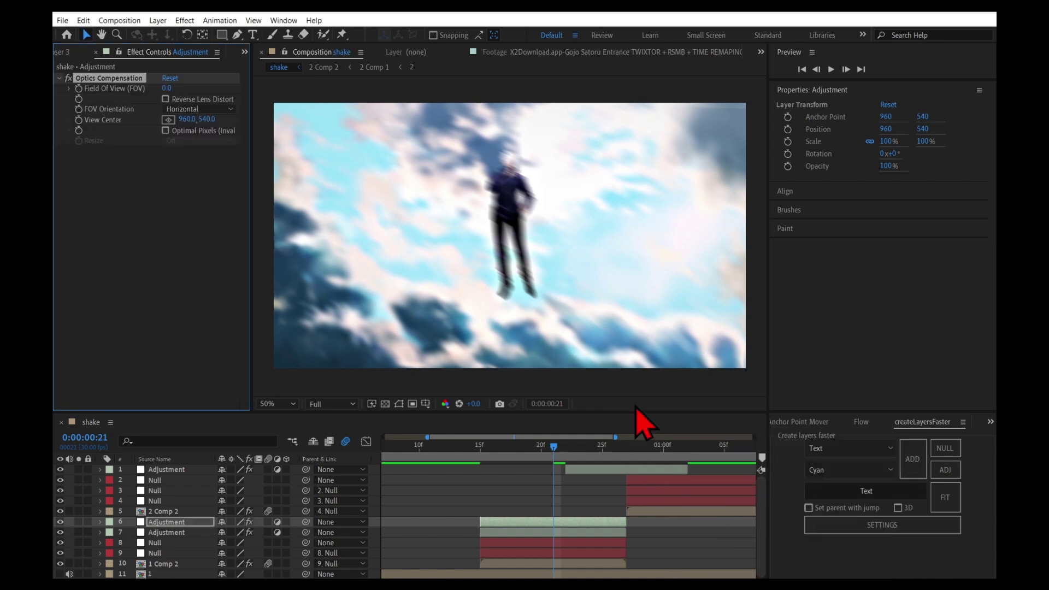
Step: Turn on Reverse Lens Distortion and keyframe Field Of View from 100 at frame 15 to 0 at frame 25
{"action": "left_click", "coordinate": [165, 99]}
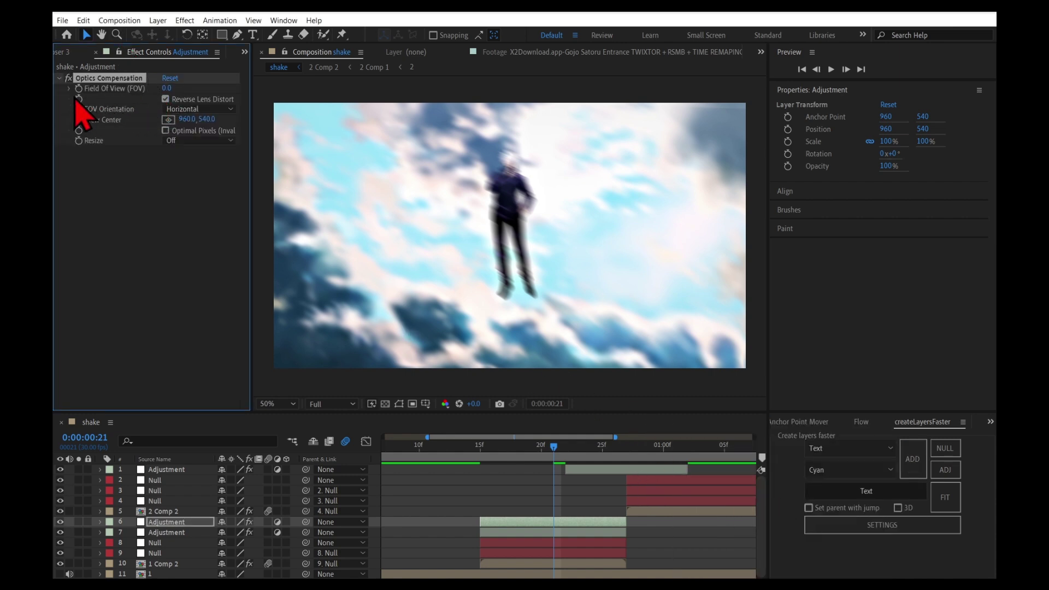
{"action": "left_click", "coordinate": [79, 88]}
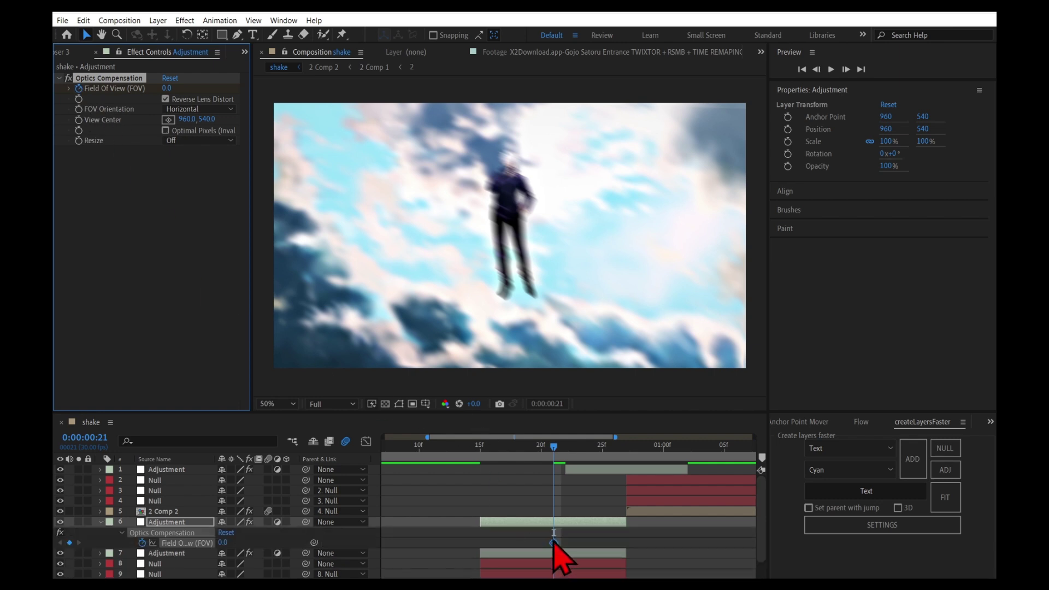
{"action": "left_click_drag", "start_coordinate": [552, 542], "coordinate": [627, 542]}
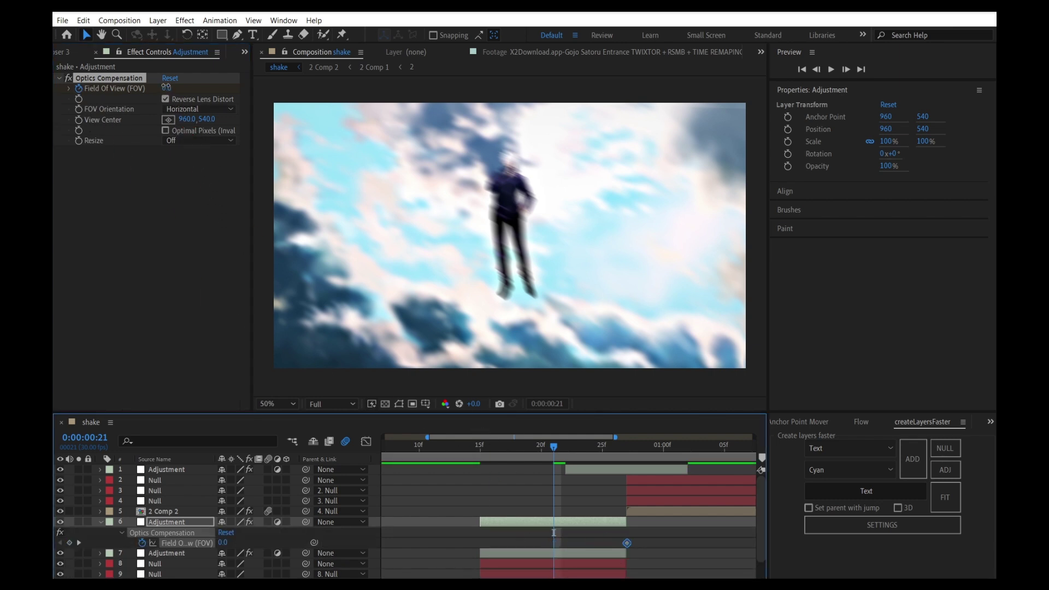
{"action": "left_click", "coordinate": [167, 89]}
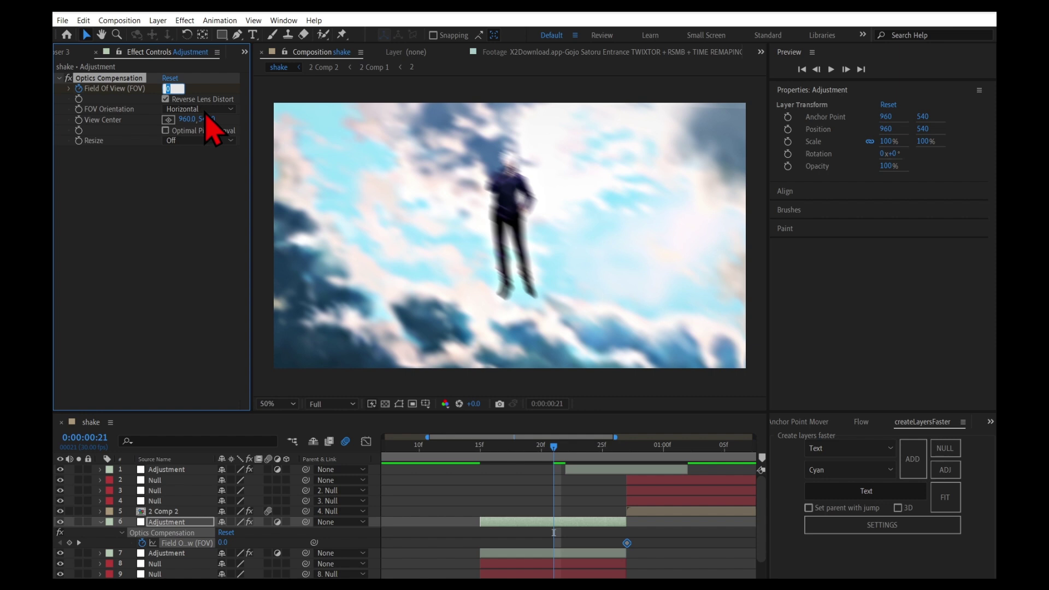
{"action": "type", "text": "100"}
{"action": "left_click", "coordinate": [409, 251]}
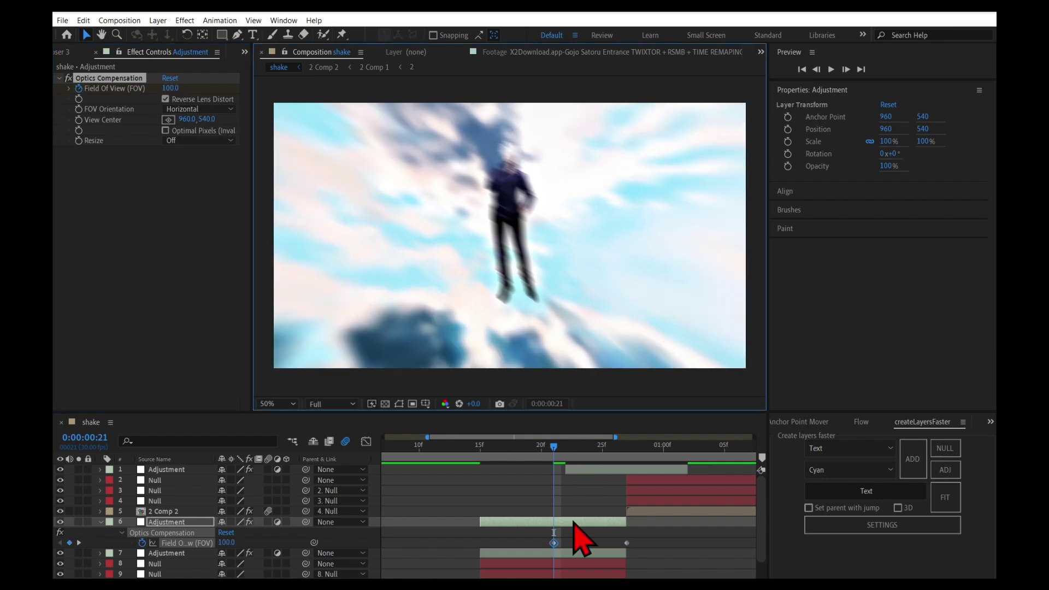
{"action": "left_click_drag", "start_coordinate": [553, 543], "coordinate": [481, 542]}
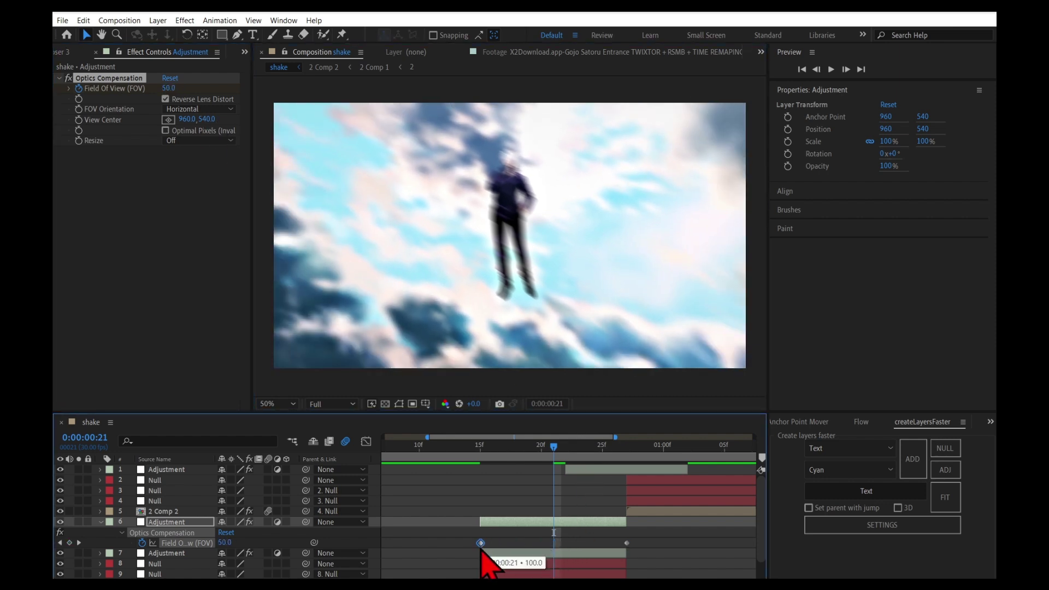
Step: Preview the Optics Compensation warp from frame 14 through frame 18
{"action": "key", "text": "u"}
{"action": "left_click_drag", "start_coordinate": [494, 455], "coordinate": [488, 454]}
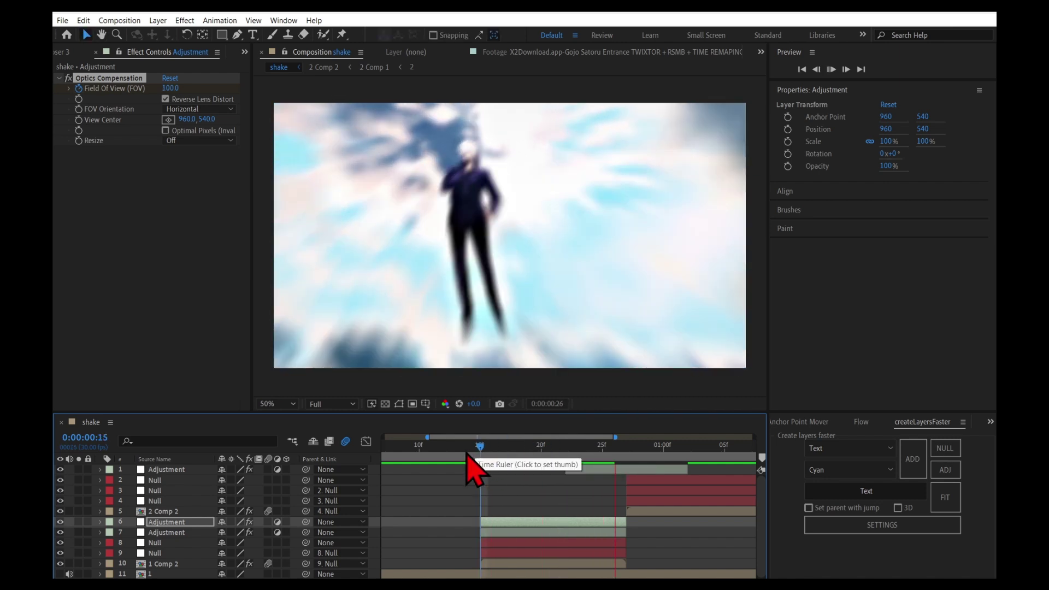
{"action": "left_click", "coordinate": [468, 453]}
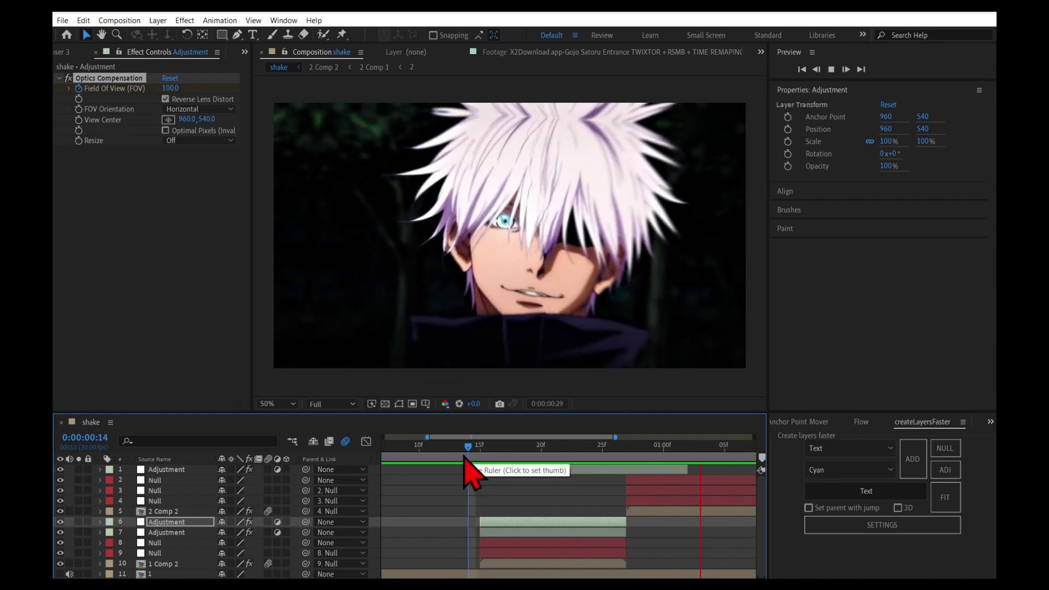
{"action": "mouse_move", "coordinate": [464, 455]}
{"action": "left_mouse_down"}
{"action": "mouse_move", "coordinate": [515, 455]}
{"action": "mouse_move", "coordinate": [495, 468]}
{"action": "mouse_move", "coordinate": [556, 479]}
{"action": "left_mouse_up"}
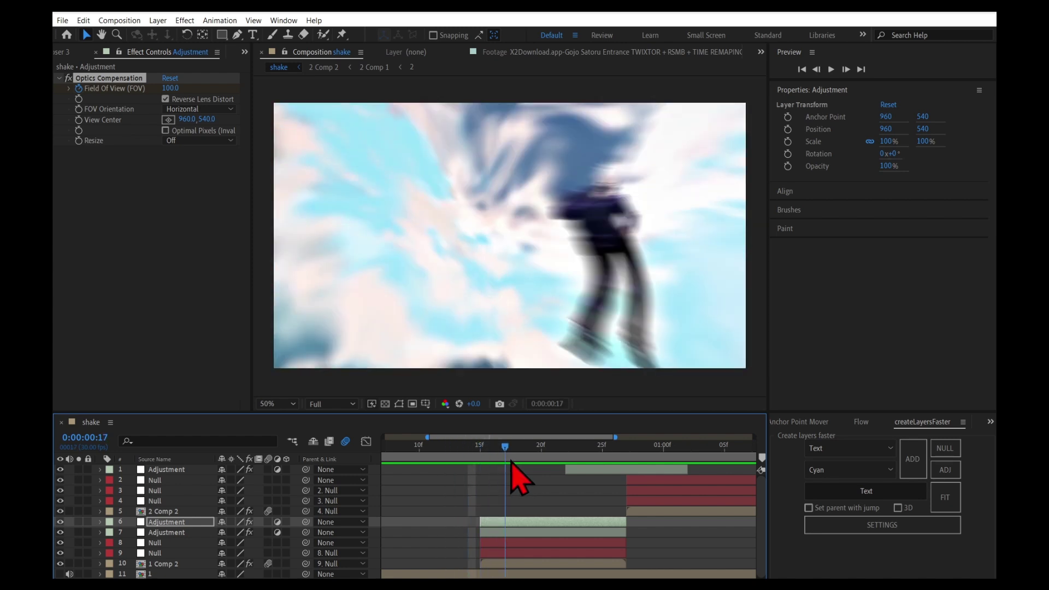
Step: Duplicate the Twitch adjustment layer and trim the copy to span frames 15 to 20
{"action": "left_click", "coordinate": [610, 470]}
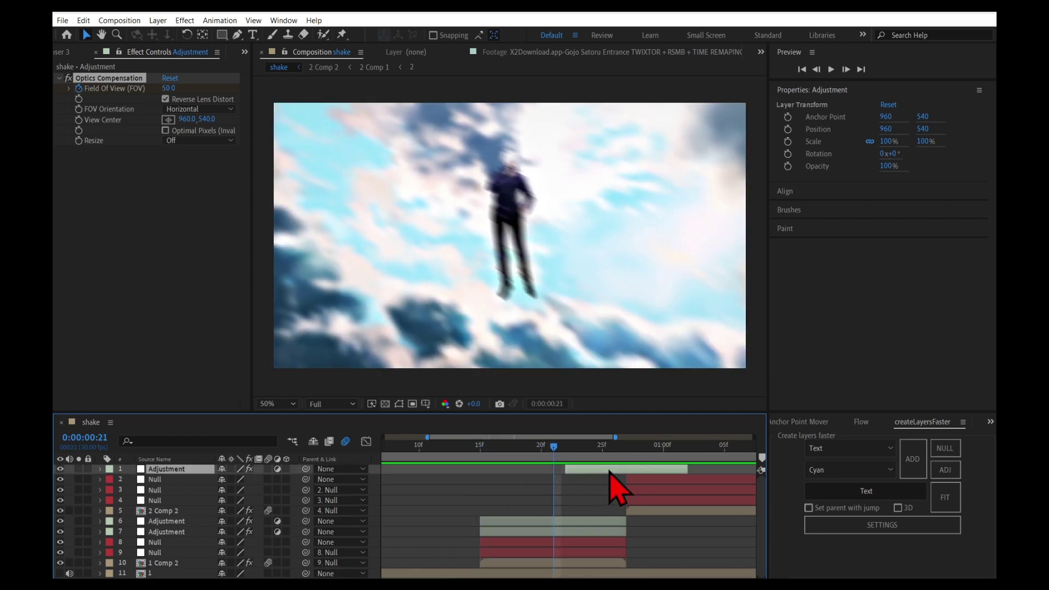
{"action": "key", "text": "u"}
{"action": "key", "text": "ctrl+d"}
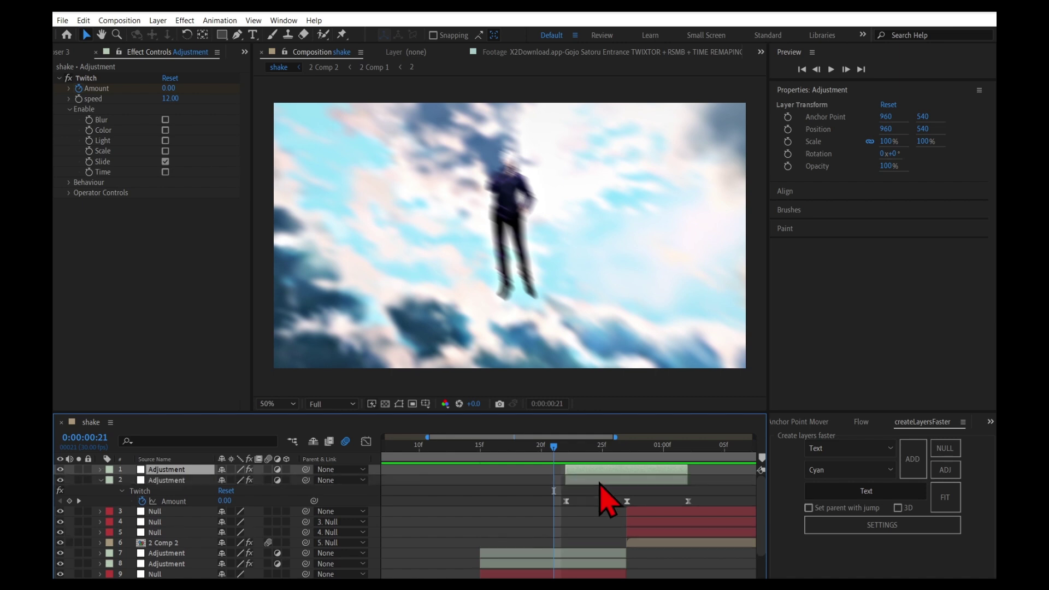
{"action": "left_click_drag", "start_coordinate": [613, 474], "coordinate": [521, 455]}
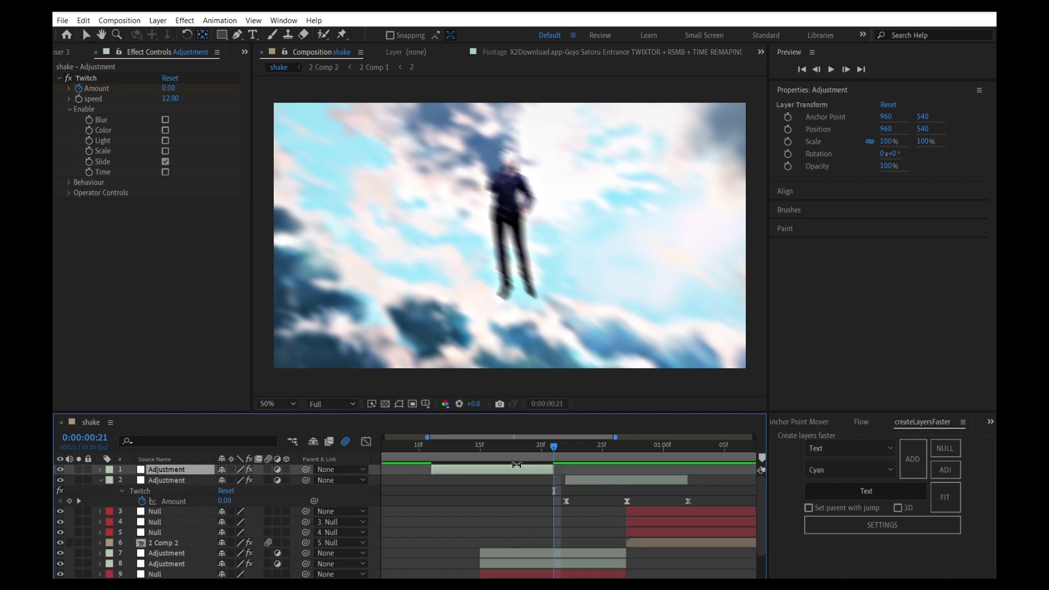
{"action": "key", "text": "u"}
{"action": "key", "text": "Page_Up"}
{"action": "key", "text": "Page_Up"}
{"action": "key", "text": "Page_Up"}
{"action": "key", "text": "Page_Up"}
{"action": "key", "text": "Page_Up"}
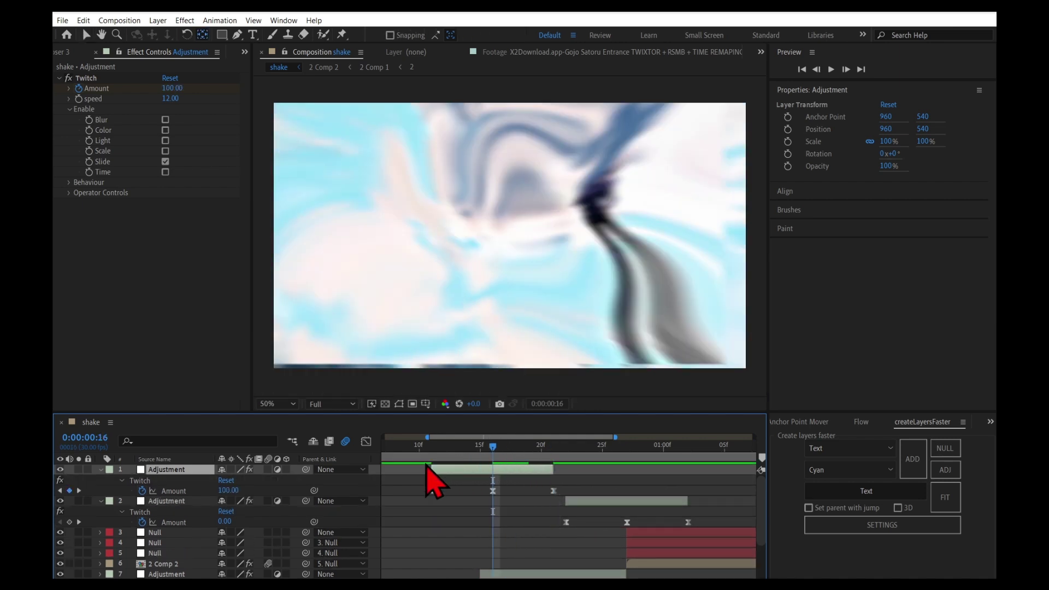
{"action": "left_click_drag", "start_coordinate": [438, 469], "coordinate": [488, 502]}
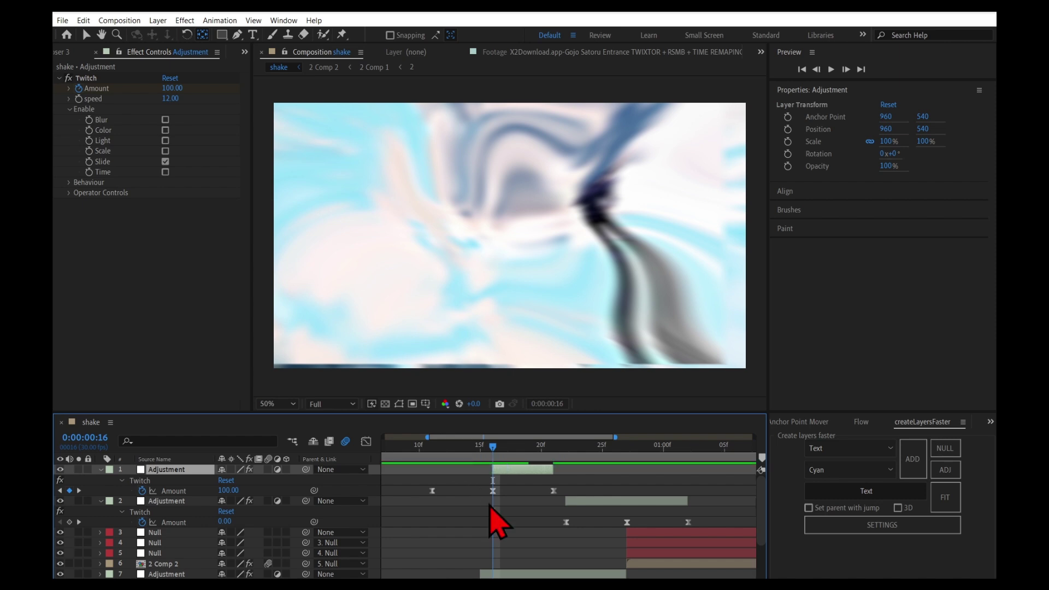
{"action": "key", "text": "Page_Up"}
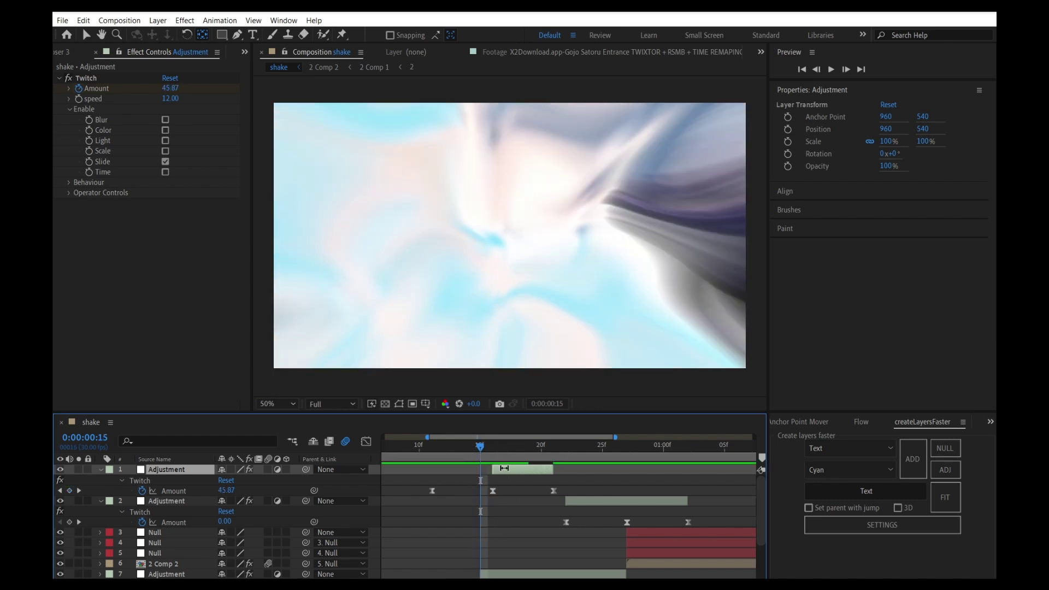
{"action": "left_click_drag", "start_coordinate": [524, 469], "coordinate": [513, 470]}
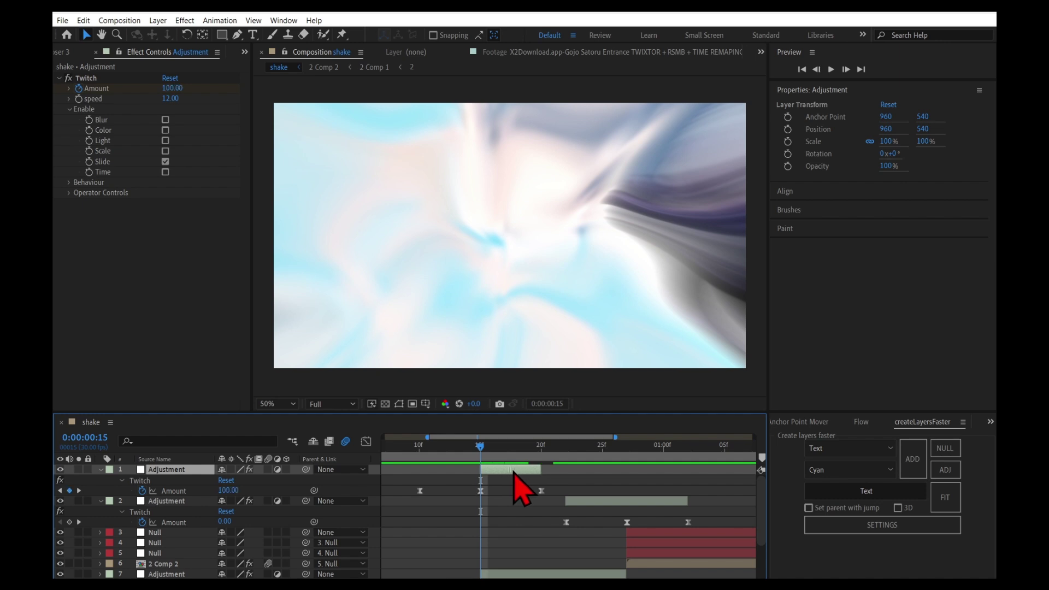
Step: Move the Twitch adjustment layer down to sixth place in the stack and scrub the transition
{"action": "key", "text": "u"}
{"action": "left_click", "coordinate": [632, 496]}
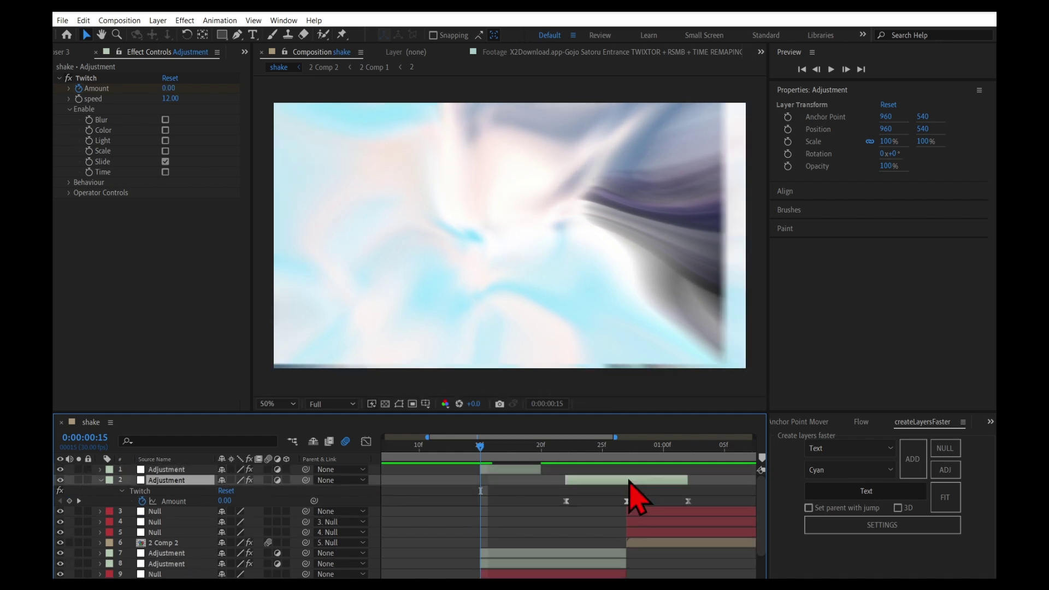
{"action": "key", "text": "u"}
{"action": "left_click_drag", "start_coordinate": [198, 479], "coordinate": [198, 525]}
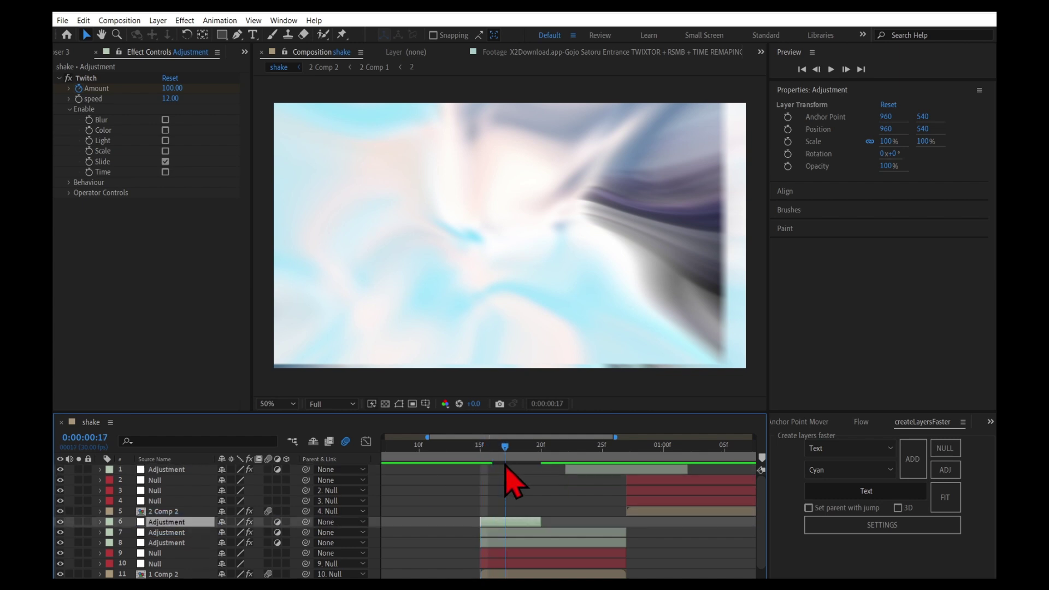
{"action": "left_click_drag", "start_coordinate": [512, 468], "coordinate": [473, 461]}
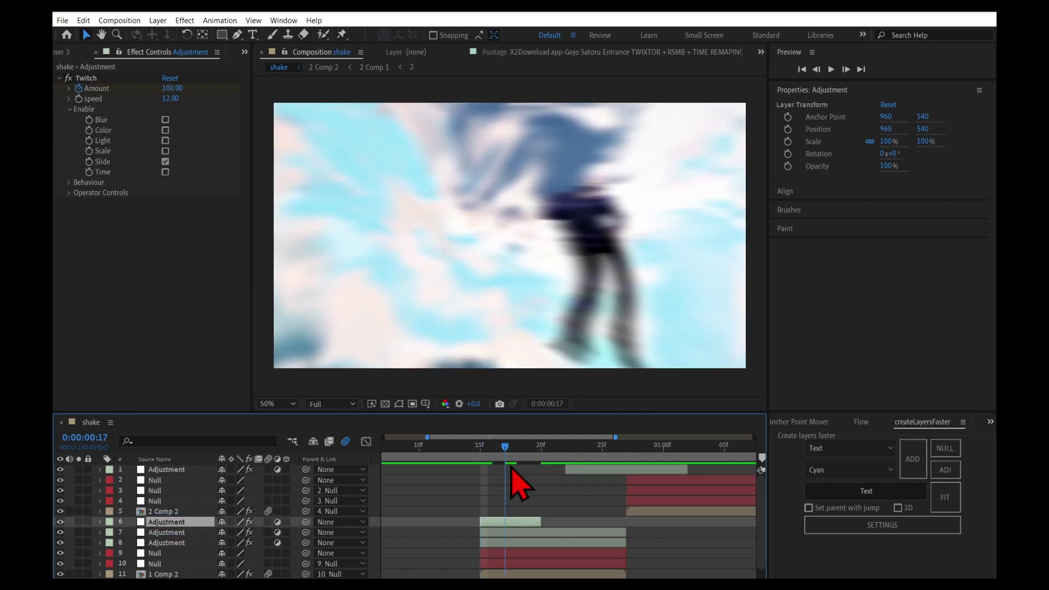
Step: Preview the transition, then set the lower Twitch layer's speed to 20 and try Color twitch
{"action": "key", "text": "space"}
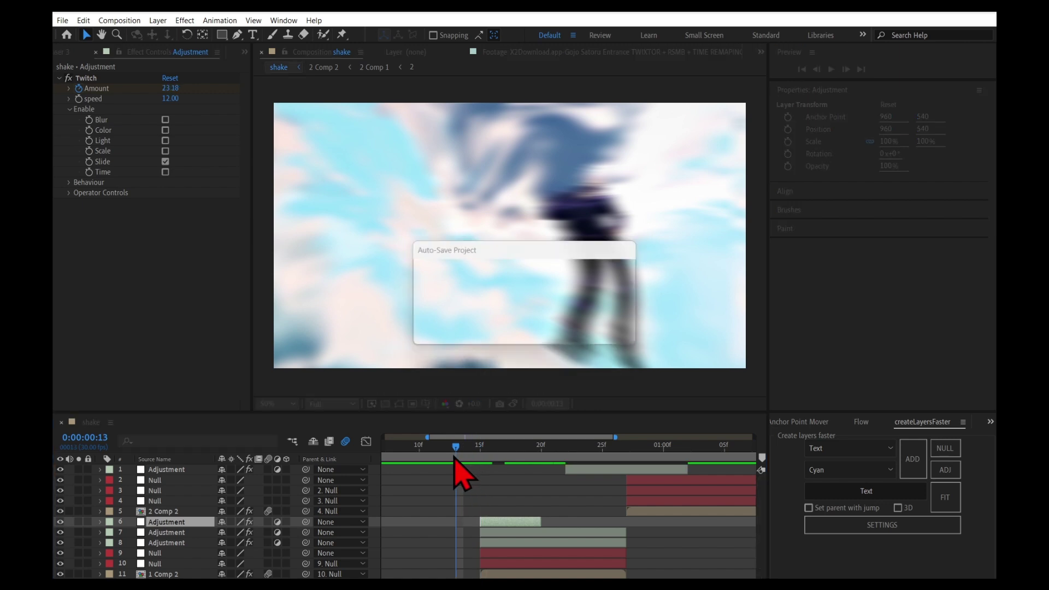
{"action": "left_click", "coordinate": [518, 462]}
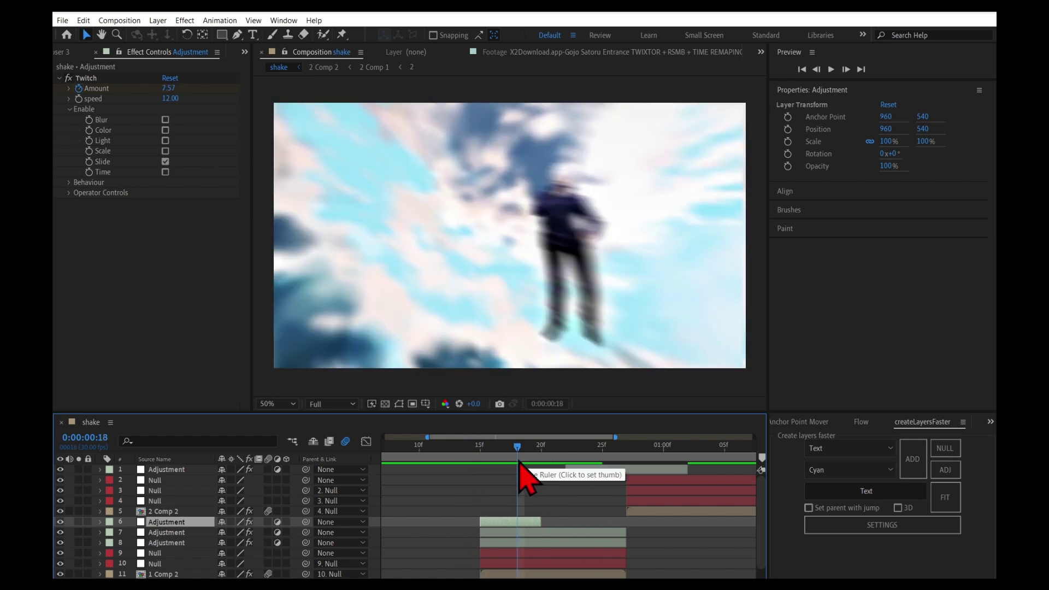
{"action": "left_click", "coordinate": [168, 98]}
{"action": "type", "text": "20"}
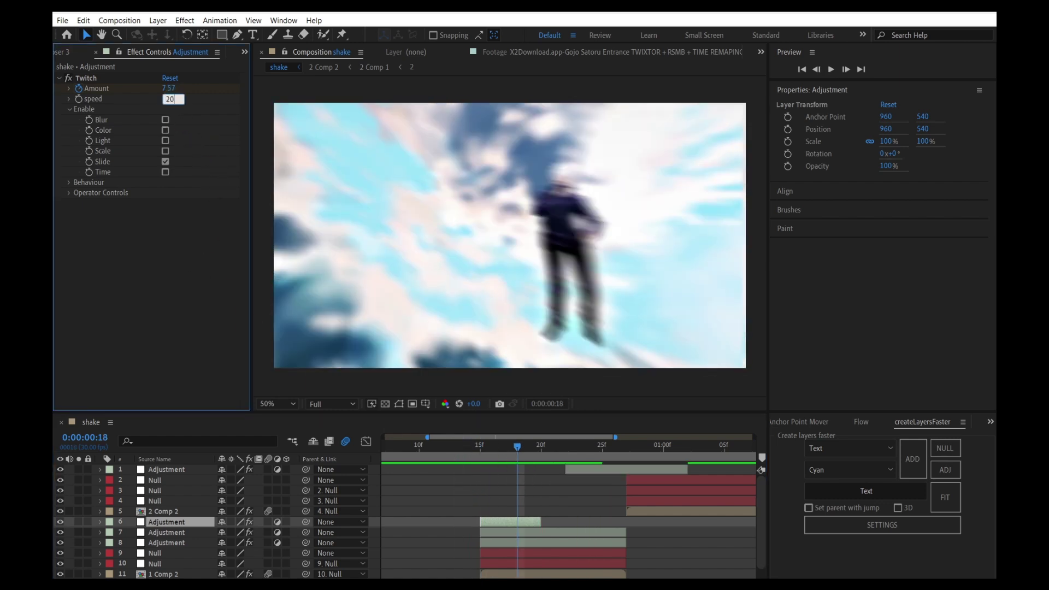
{"action": "left_click", "coordinate": [165, 130]}
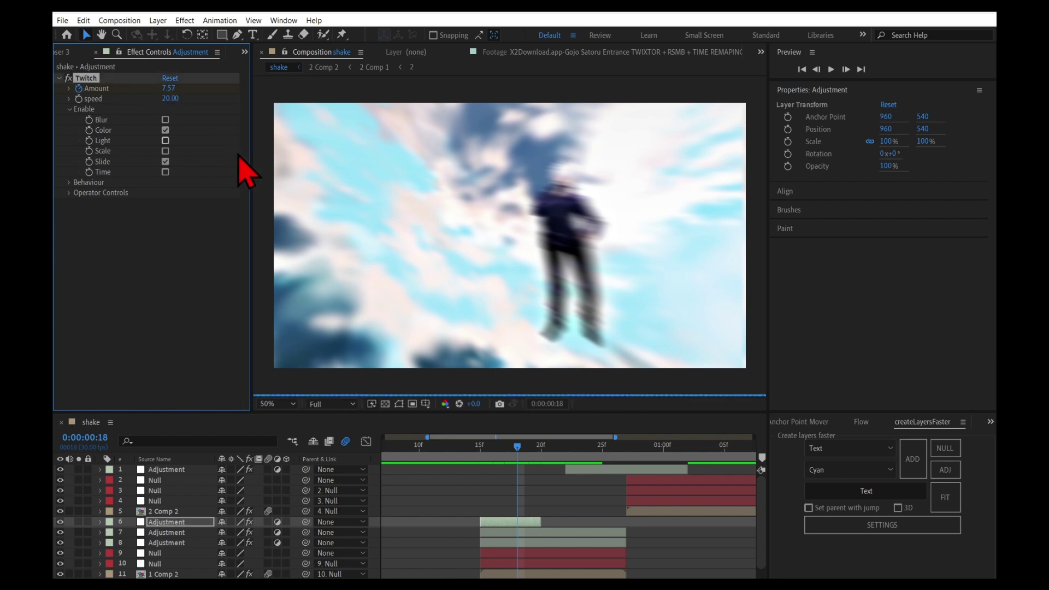
{"action": "left_click", "coordinate": [492, 462]}
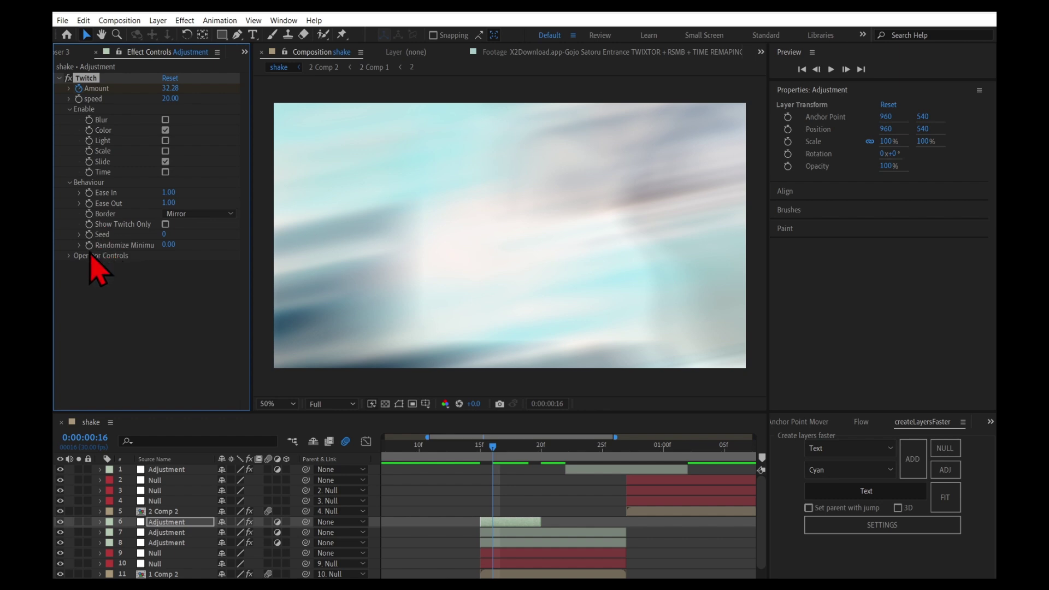
Step: Turn Color twitch back off and set the Slide Amount under Operator Controls to 14
{"action": "left_click", "coordinate": [69, 256]}
{"action": "left_click", "coordinate": [80, 308]}
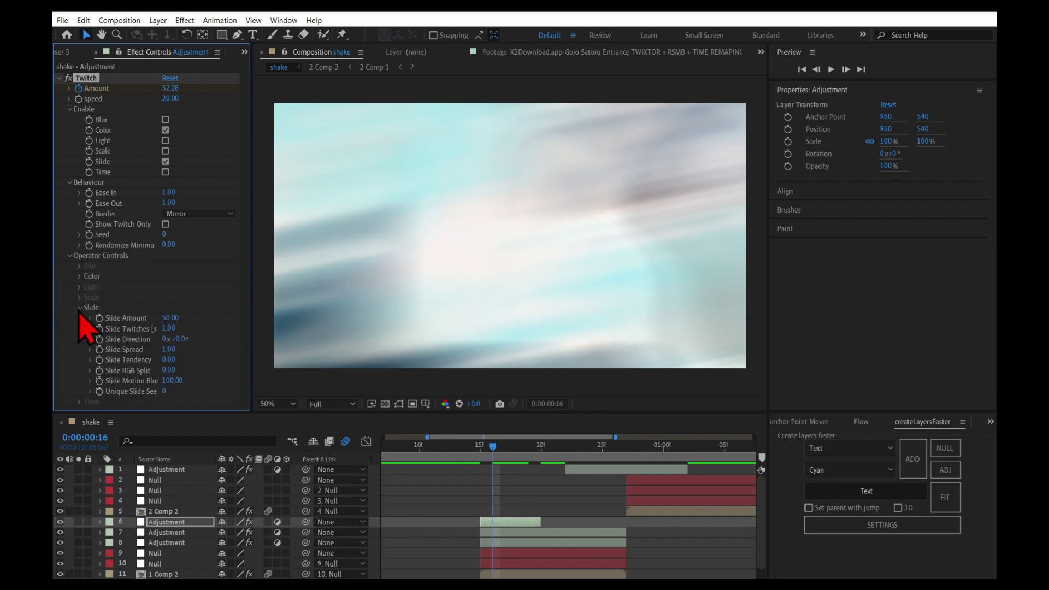
{"action": "left_click", "coordinate": [165, 130]}
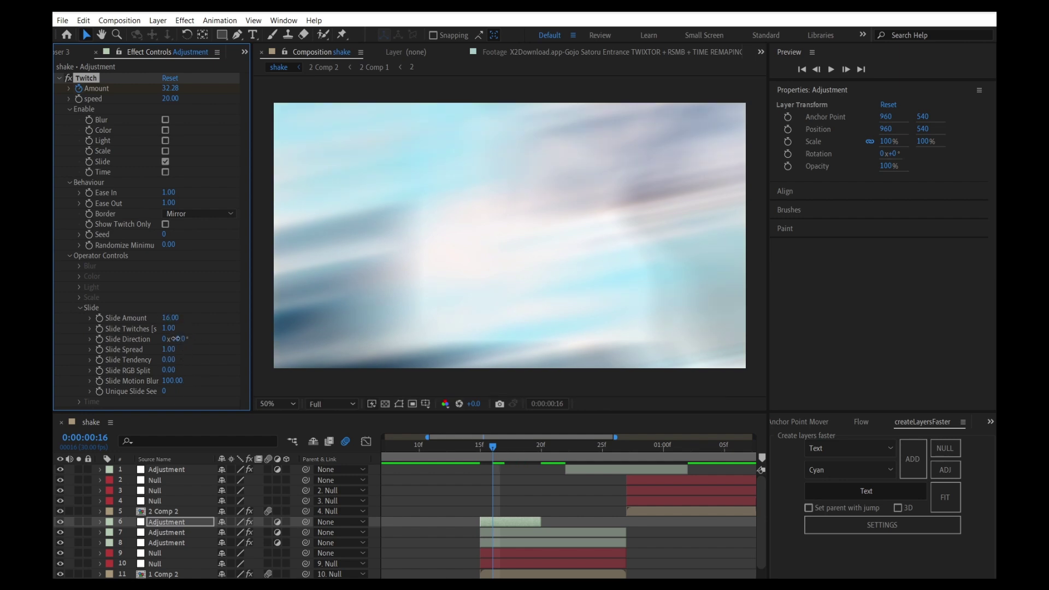
{"action": "left_click_drag", "start_coordinate": [169, 318], "coordinate": [175, 318]}
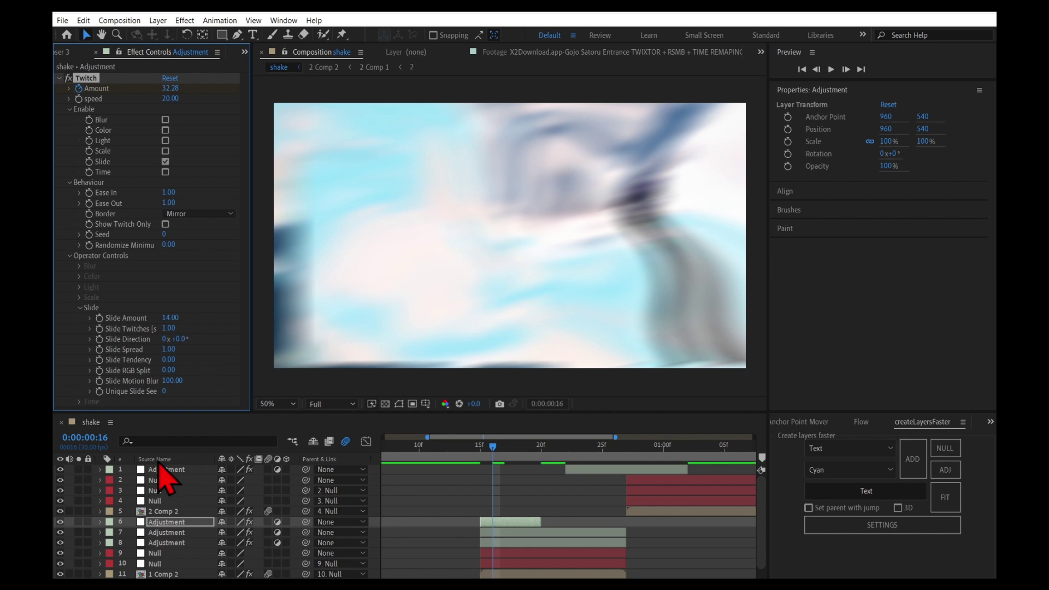
Step: Deselect the layers, play back the transition and scrub to the Optics Compensation layer
{"action": "left_click", "coordinate": [159, 469]}
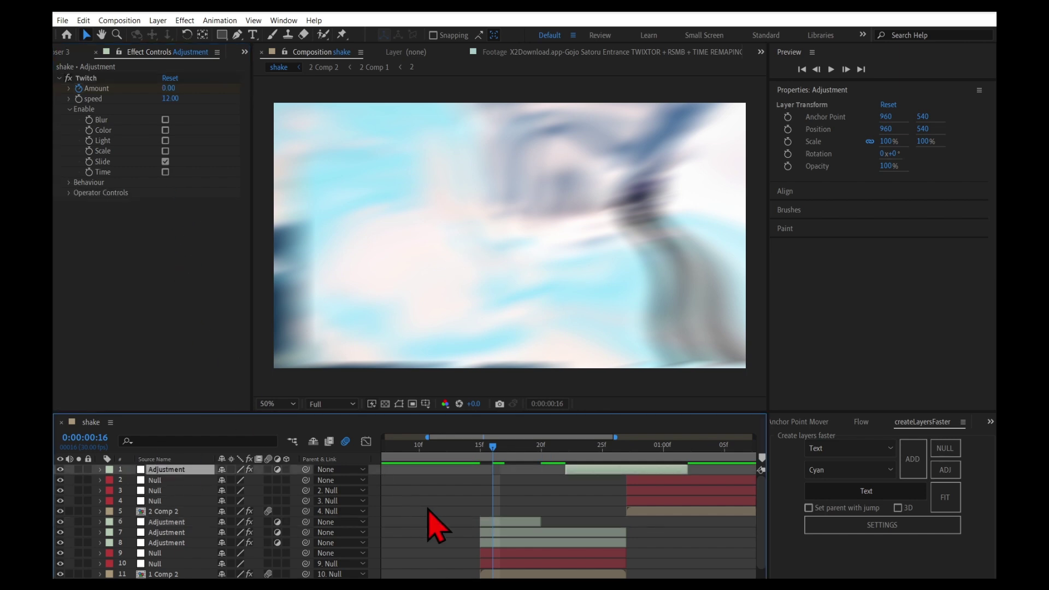
{"action": "left_click", "coordinate": [536, 500]}
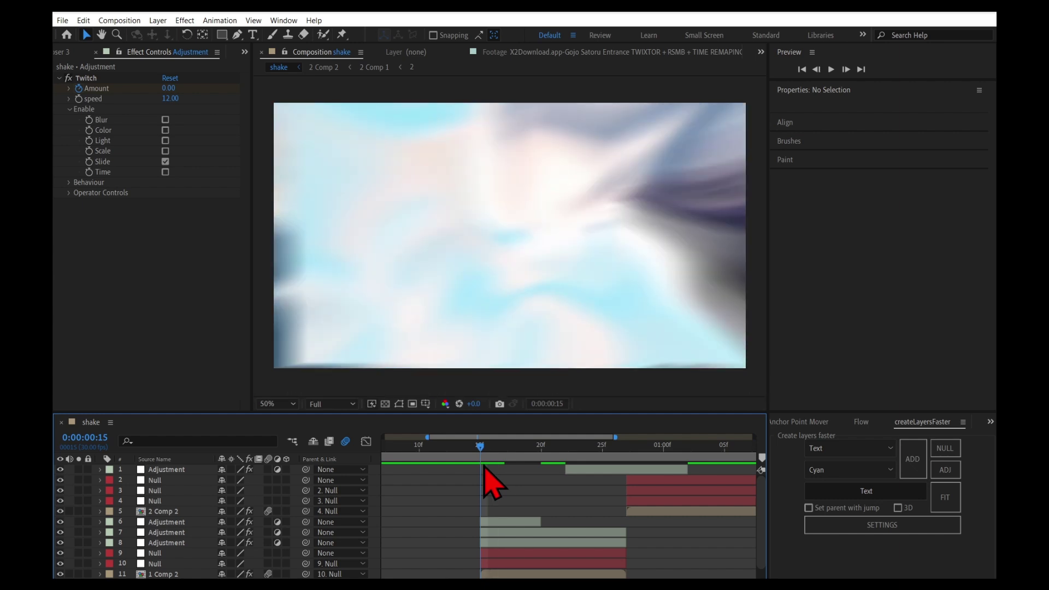
{"action": "key", "text": "space"}
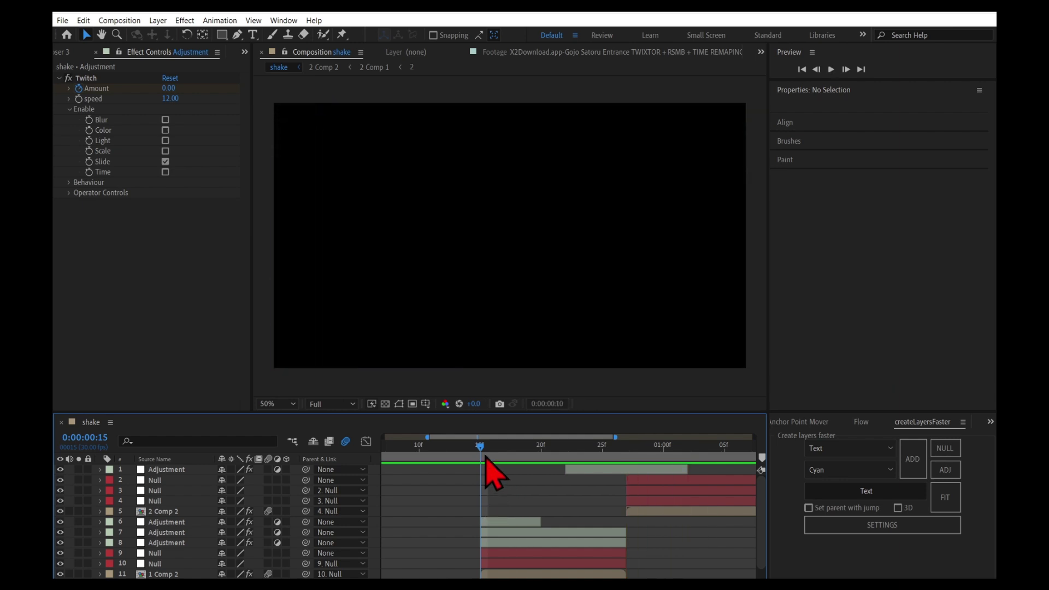
{"action": "left_click_drag", "start_coordinate": [486, 462], "coordinate": [591, 473]}
{"action": "left_click", "coordinate": [536, 533]}
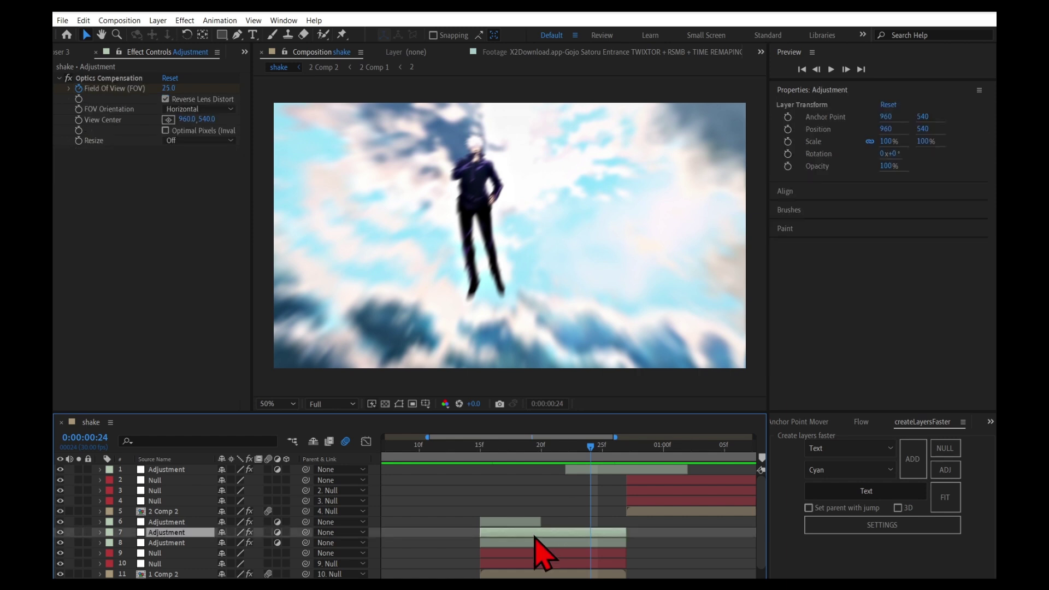
Step: Give the top Twitch adjustment layer a speed of 20 and a Slide Amount of 15
{"action": "left_click", "coordinate": [533, 543]}
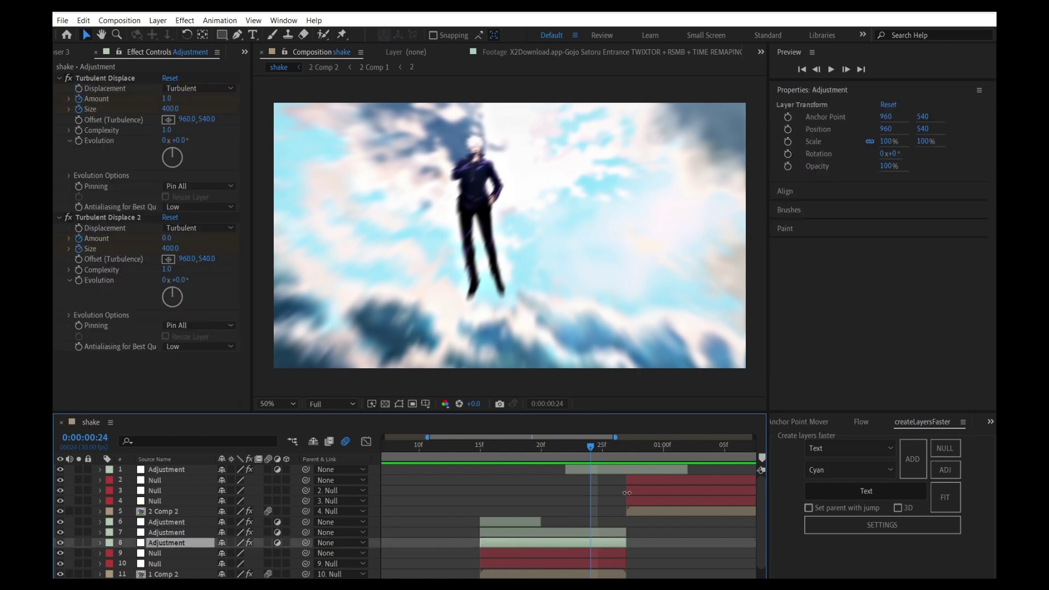
{"action": "left_click", "coordinate": [601, 469]}
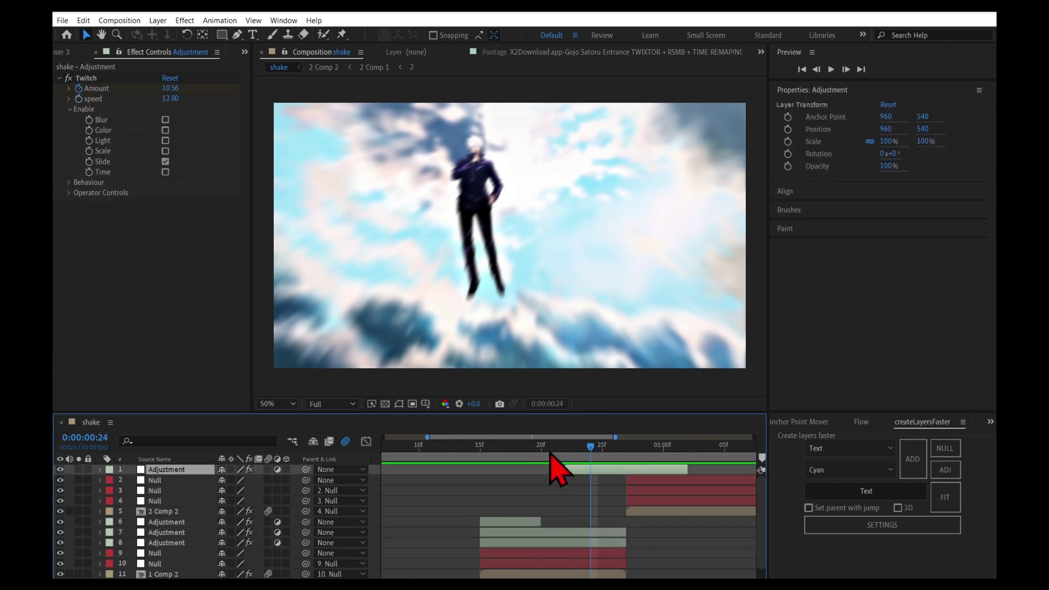
{"action": "left_click", "coordinate": [170, 98]}
{"action": "type", "text": "20"}
{"action": "key", "text": "Return"}
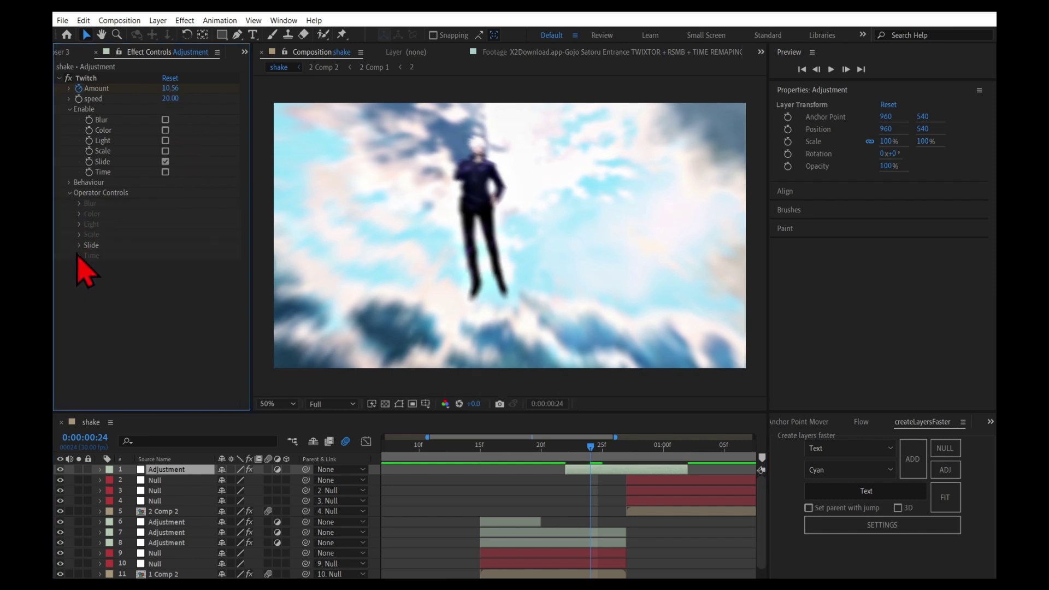
{"action": "left_click", "coordinate": [81, 245]}
{"action": "type", "text": "15"}
{"action": "key", "text": "Return"}
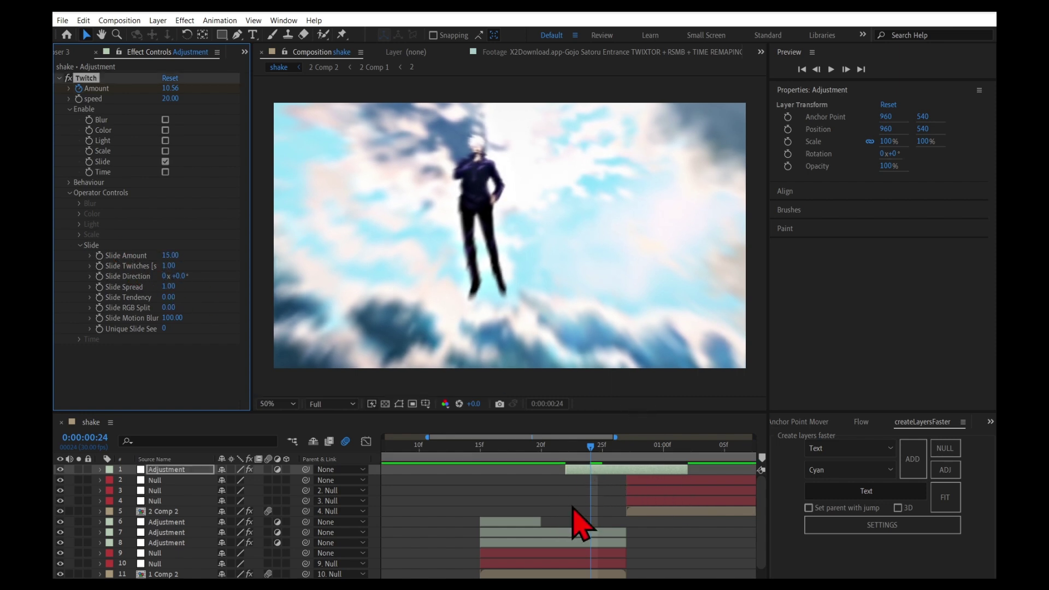
{"action": "scroll", "coordinate": [492, 511], "scroll_direction": "right", "scroll_amount": 3}
{"action": "left_click_drag", "start_coordinate": [493, 457], "coordinate": [512, 462]}
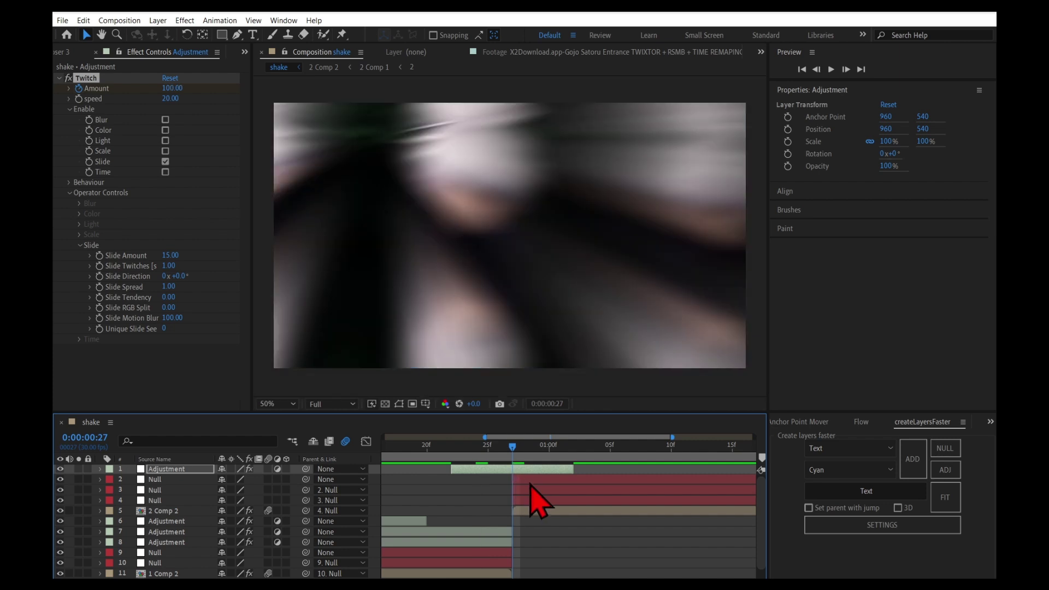
Step: Paste the Turbulent Displace adjustment layer above the Null, start it at the frame 27 cut, and scrub to check
{"action": "left_click", "coordinate": [529, 483]}
{"action": "key", "text": "ctrl+v"}
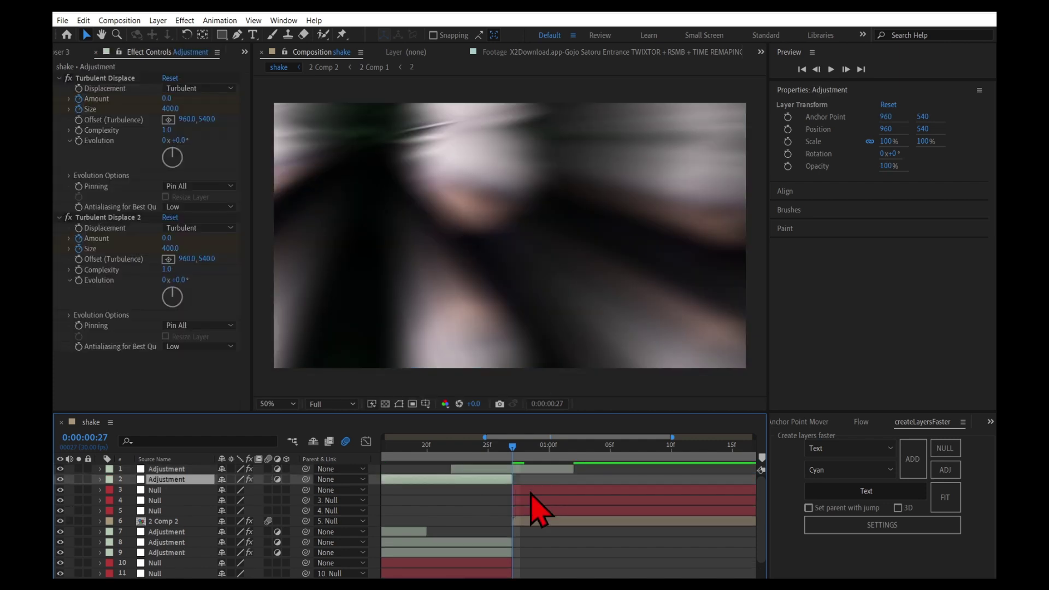
{"action": "key", "text": "bracketleft"}
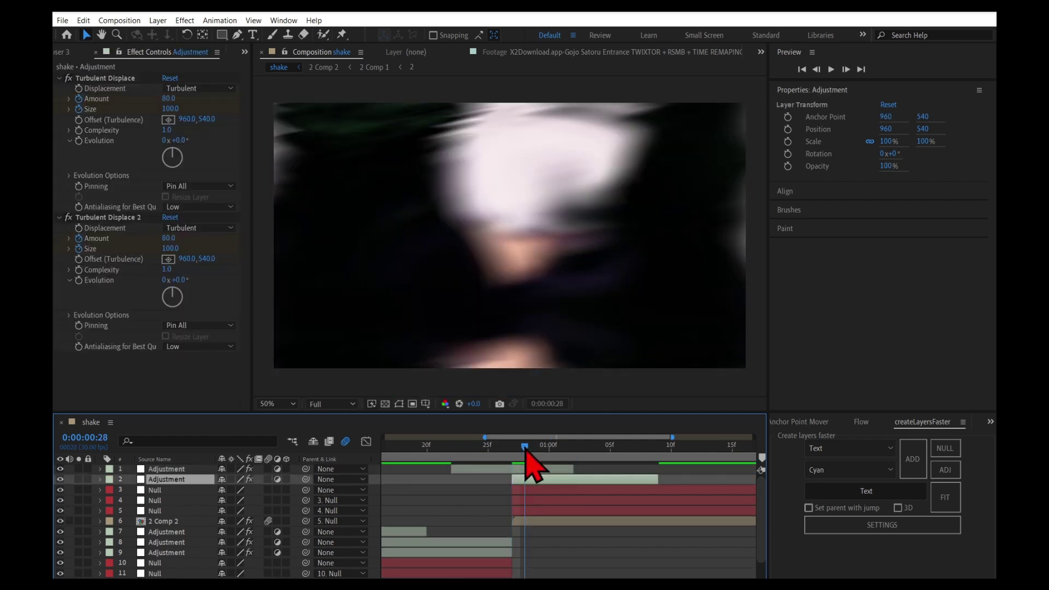
{"action": "mouse_move", "coordinate": [524, 450]}
{"action": "left_mouse_down"}
{"action": "mouse_move", "coordinate": [564, 468]}
{"action": "mouse_move", "coordinate": [494, 451]}
{"action": "left_mouse_up"}
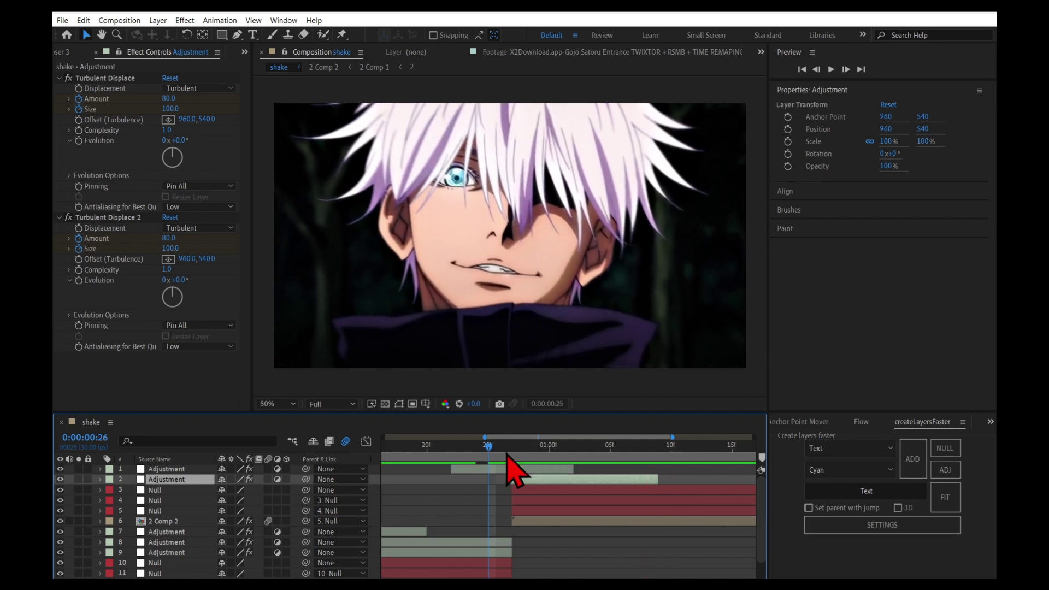
{"action": "left_click_drag", "start_coordinate": [508, 466], "coordinate": [525, 465]}
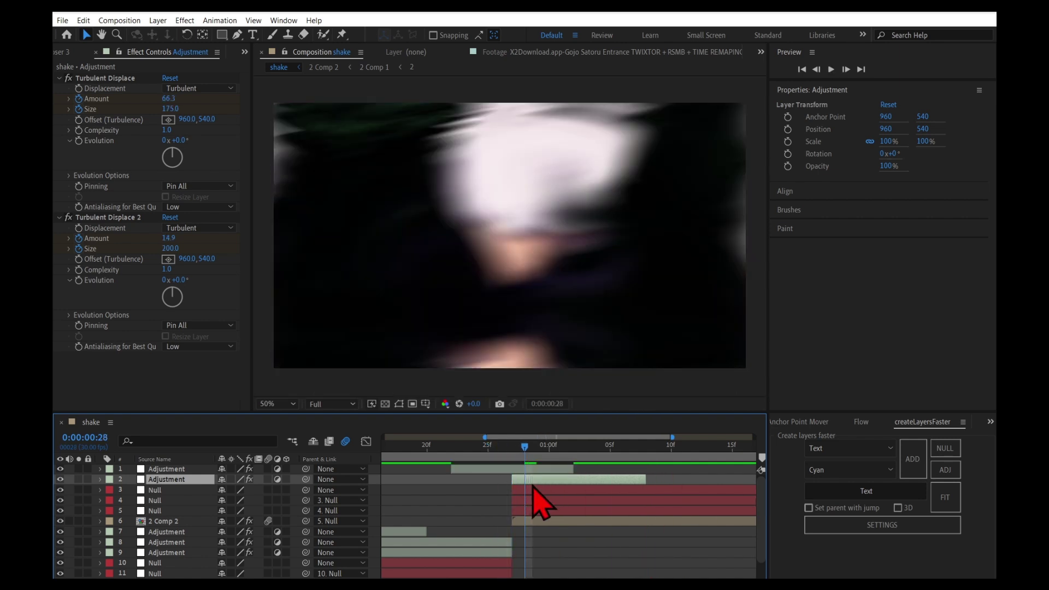
{"action": "mouse_move", "coordinate": [533, 488]}
{"action": "left_mouse_down"}
{"action": "mouse_move", "coordinate": [588, 470]}
{"action": "mouse_move", "coordinate": [386, 468]}
{"action": "left_mouse_up"}
{"action": "key", "text": "space"}
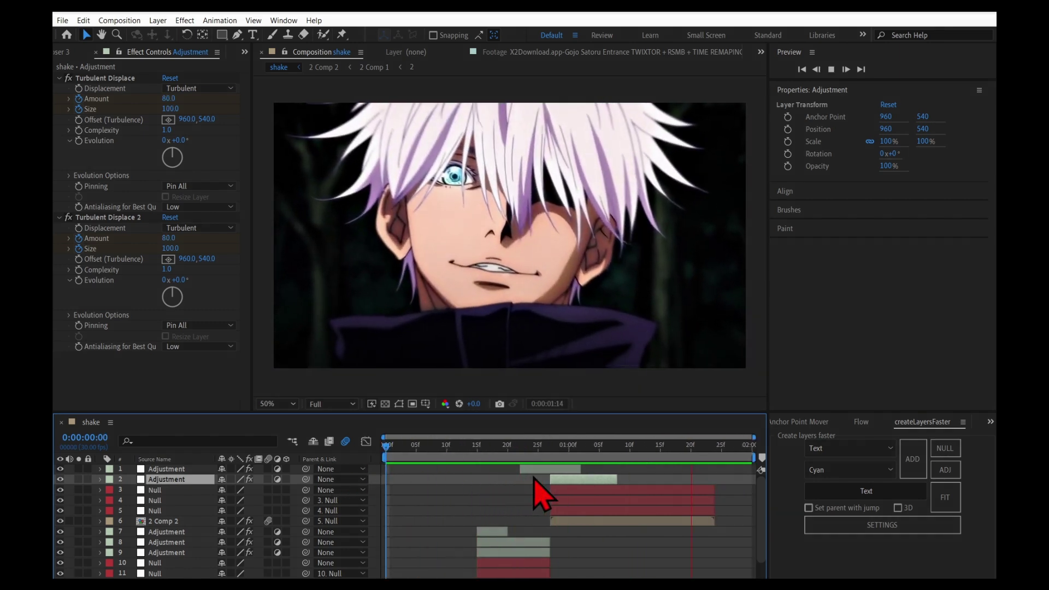
{"action": "left_click", "coordinate": [467, 458]}
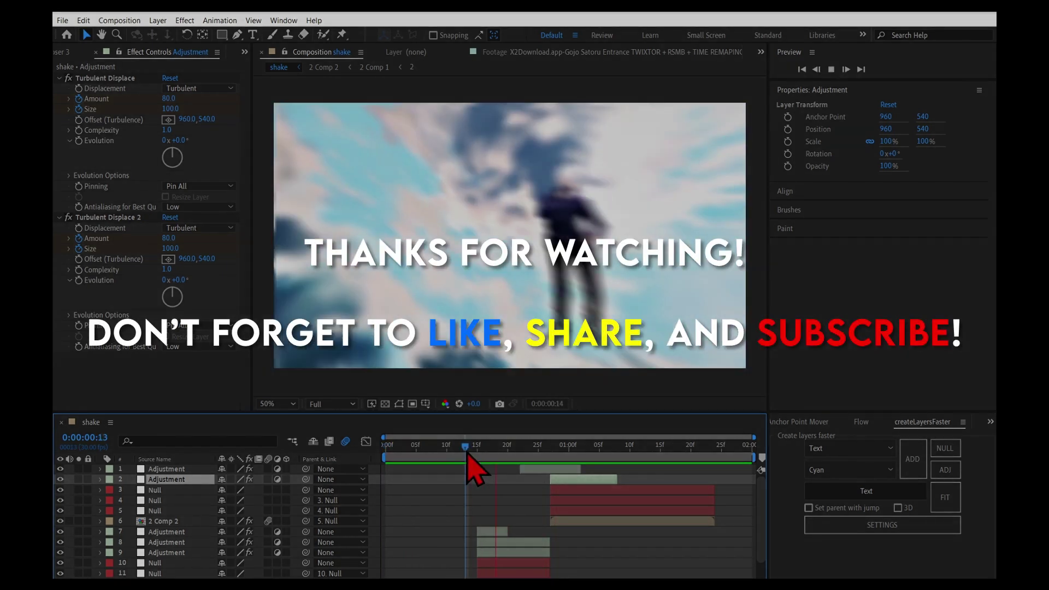
{"action": "key", "text": "space"}
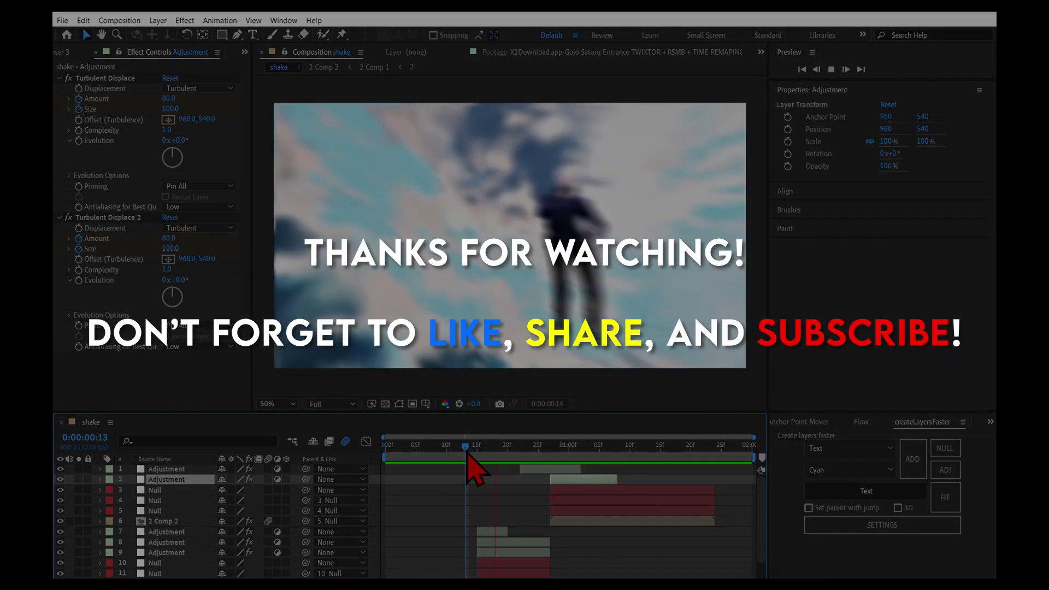